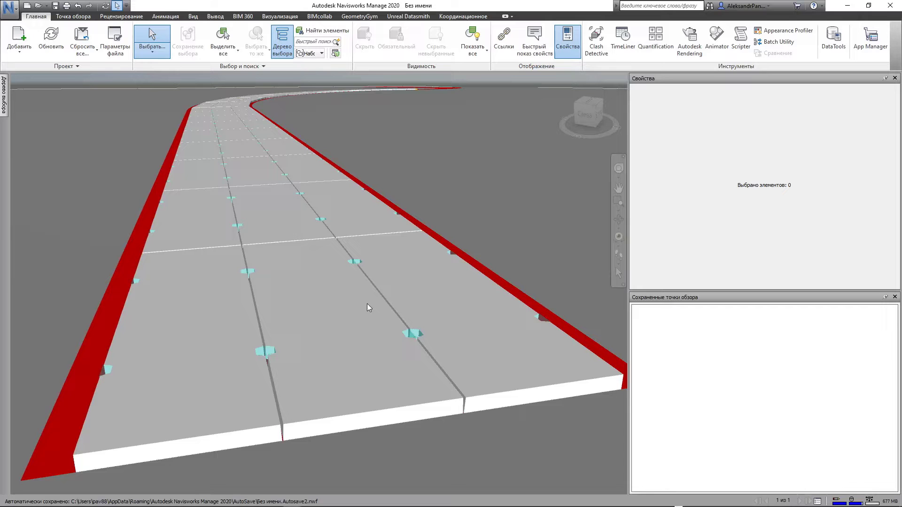
Step: Select two slabs along the road, then clear the selection and orbit to a near top-down view
click(309, 306)
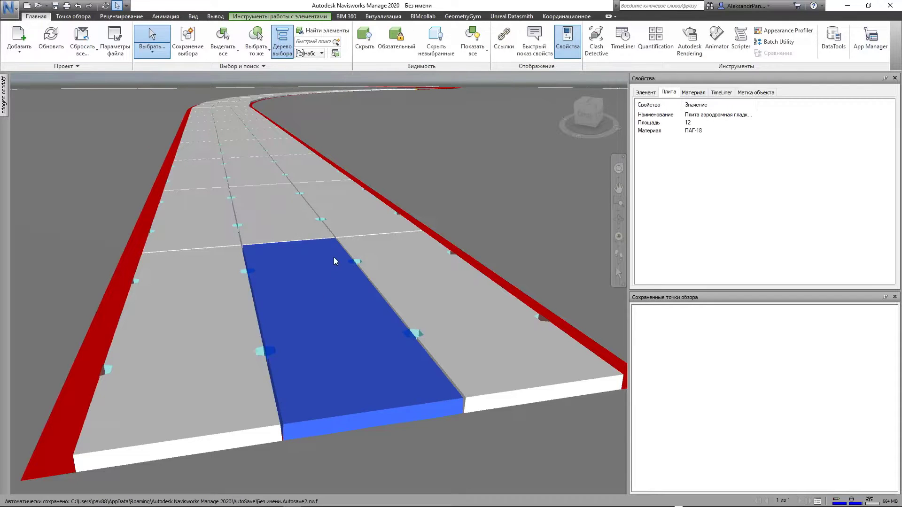
click(302, 213)
shift+middle_drag(323, 260, 242, 193)
key(Escape)
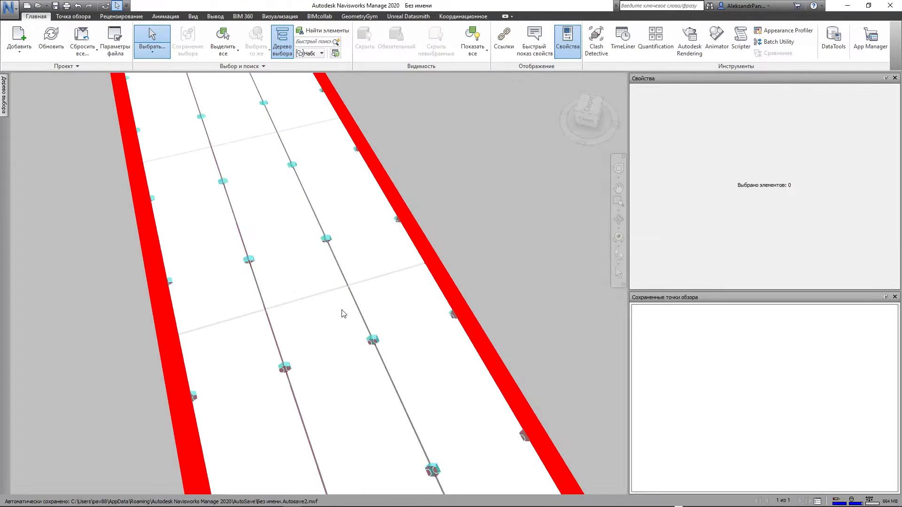
mouse_move(342, 311)
middle_down()
mouse_move(291, 217)
mouse_move(385, 426)
middle_up()
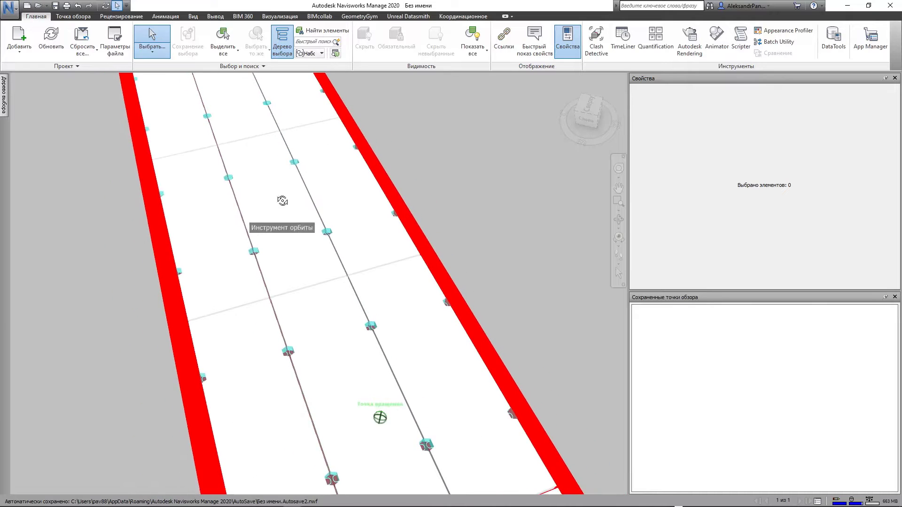
shift+middle_drag(282, 201, 299, 236)
Step: Zoom in and select a slab to show its properties: area 12, material ПАГ-18
scroll(302, 262, down, 2)
scroll(372, 338, down, 2)
scroll(400, 339, down, 2)
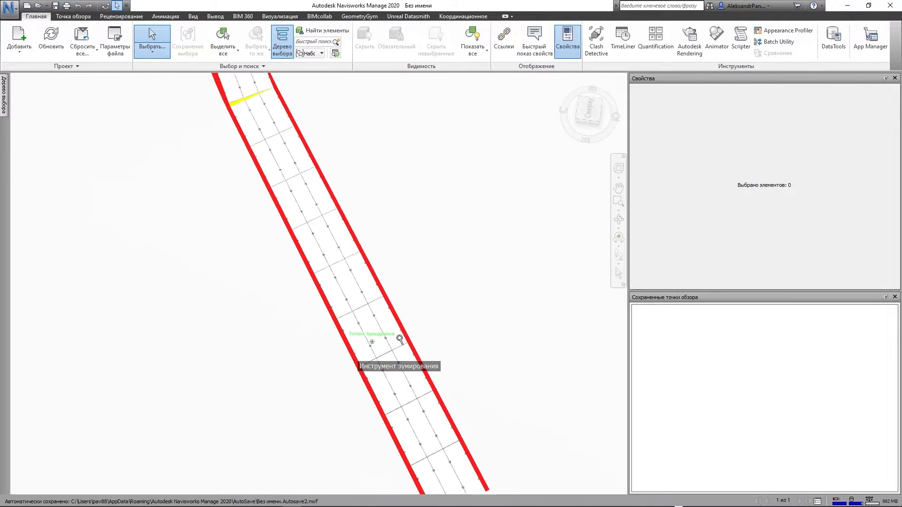
scroll(399, 339, down, 2)
scroll(382, 312, down, 2)
scroll(298, 213, up, 2)
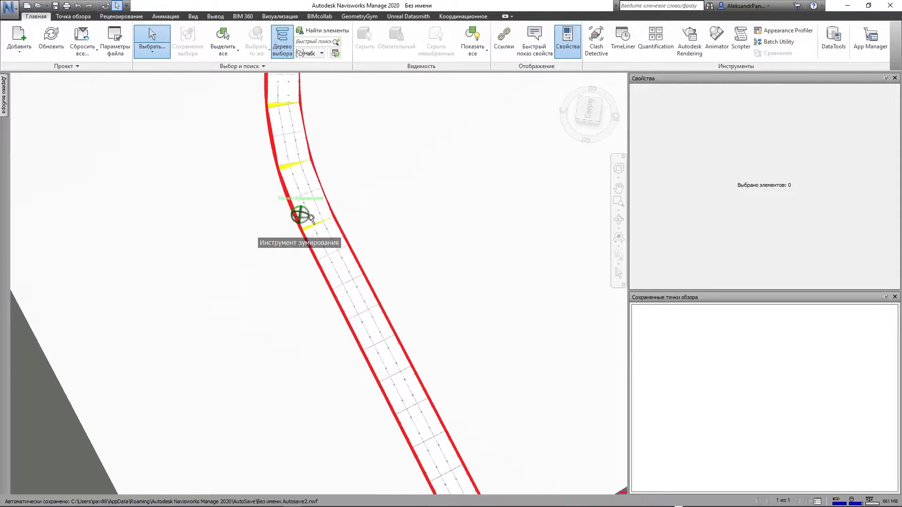
scroll(298, 212, up, 2)
scroll(298, 217, up, 2)
scroll(300, 216, up, 2)
click(380, 179)
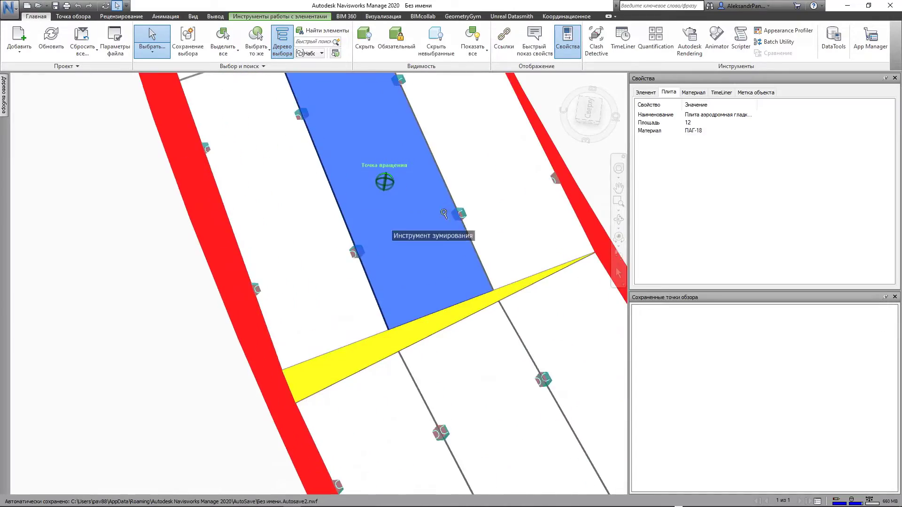
scroll(383, 181, up, 2)
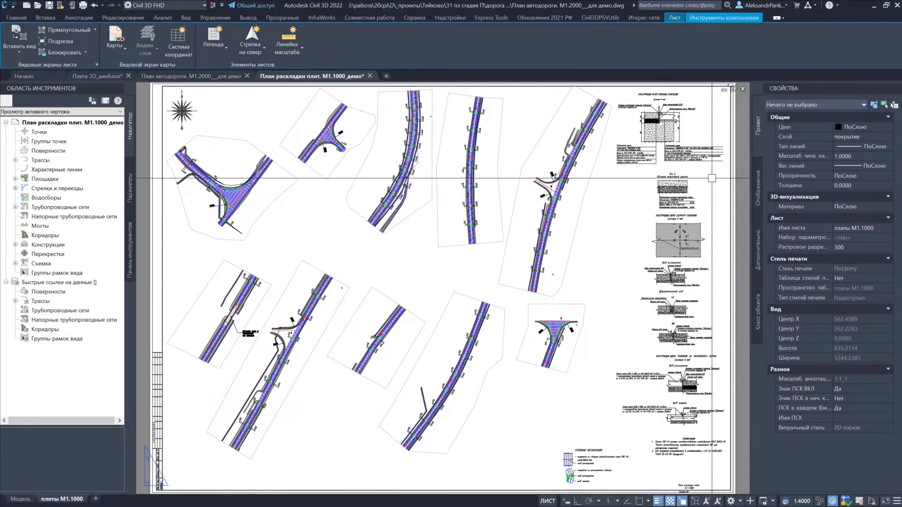
scroll(714, 193, up, 5)
middle_drag(624, 154, 618, 263)
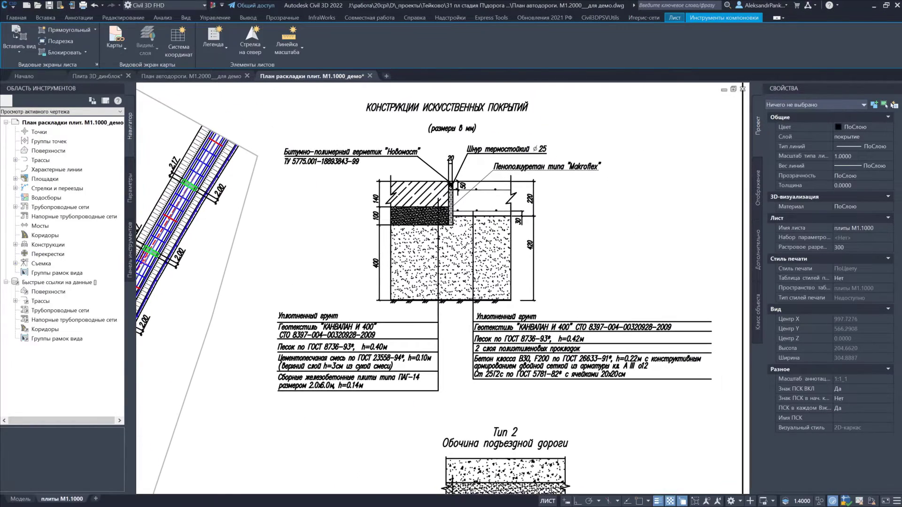
mouse_move(632, 488)
middle_down()
mouse_move(609, 247)
mouse_move(608, 120)
middle_up()
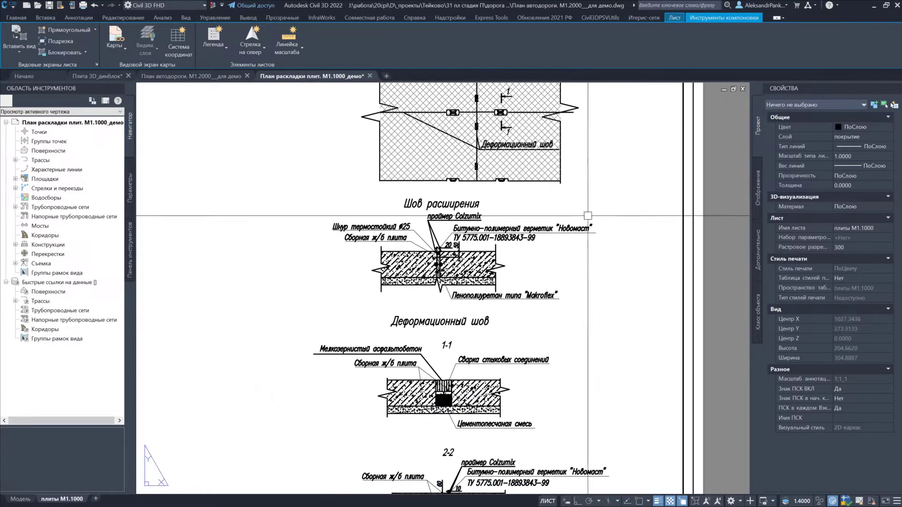
middle_drag(614, 424, 618, 227)
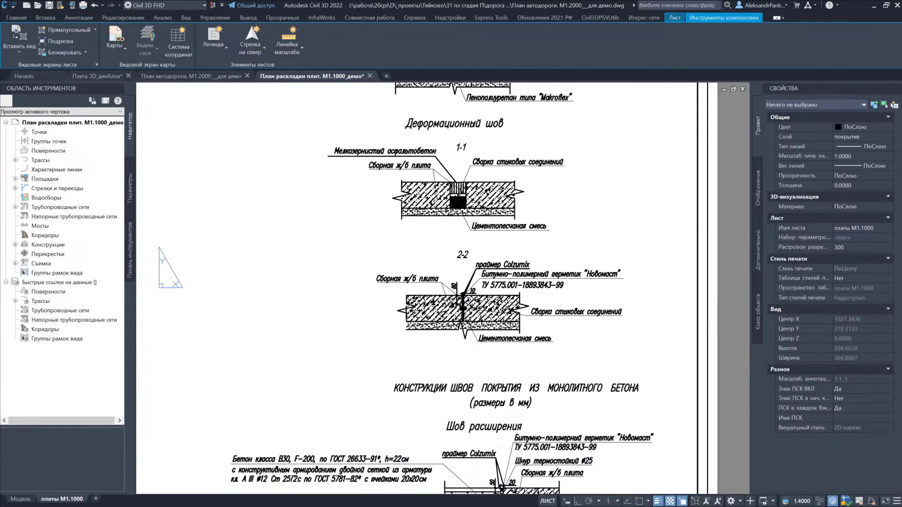
middle_drag(620, 359, 648, 131)
mouse_move(469, 425)
middle_down()
mouse_move(512, 363)
mouse_move(611, 272)
mouse_move(621, 204)
middle_up()
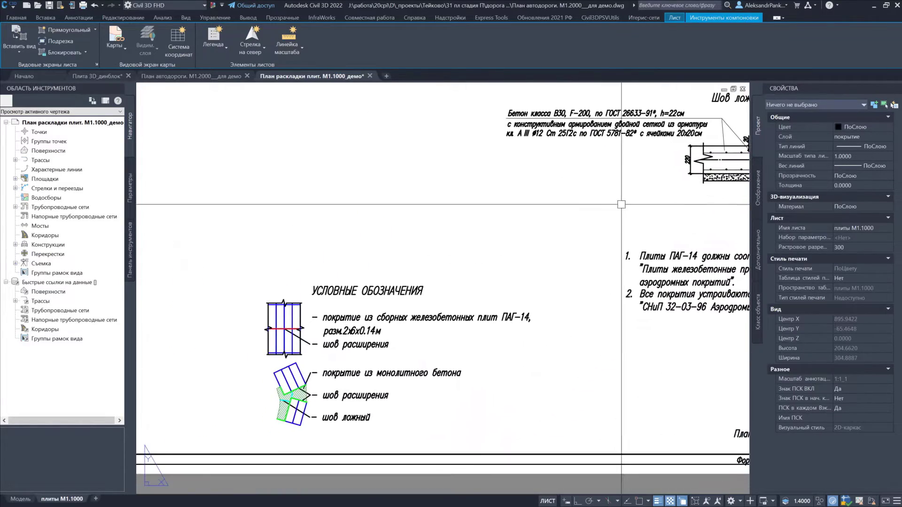
middle_click(562, 428)
middle_click(561, 428)
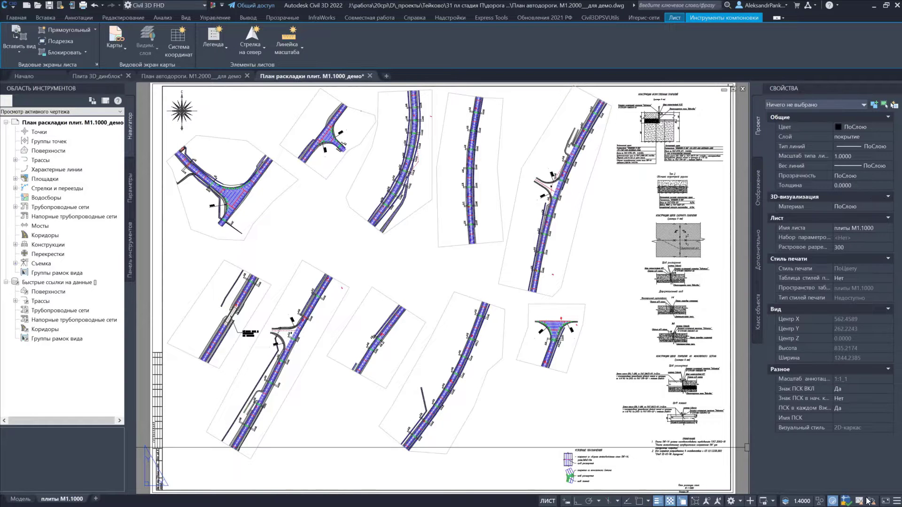
scroll(426, 163, up, 4)
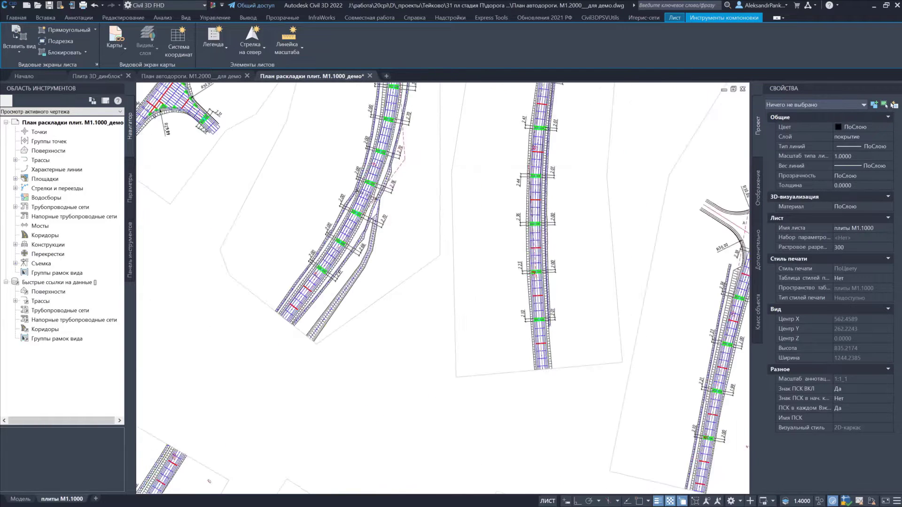
scroll(404, 156, up, 2)
scroll(331, 261, up, 3)
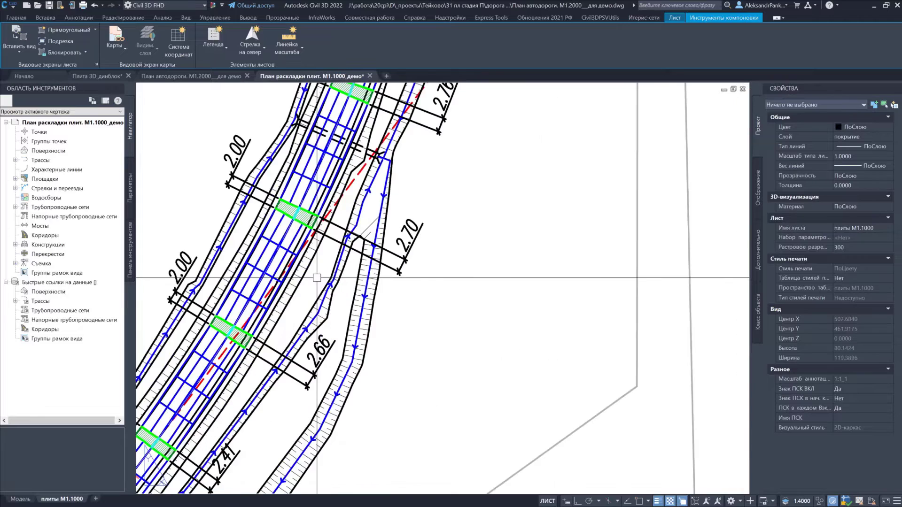
middle_drag(421, 181, 439, 470)
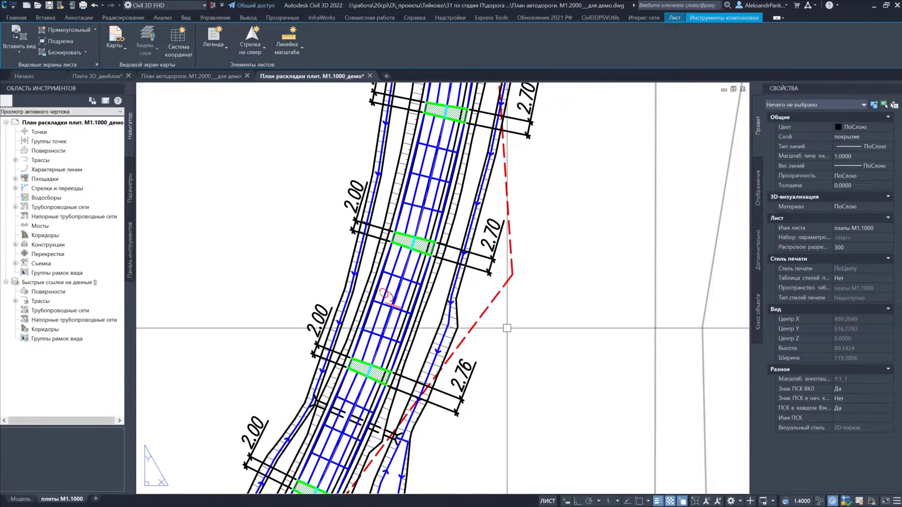
middle_drag(573, 174, 535, 376)
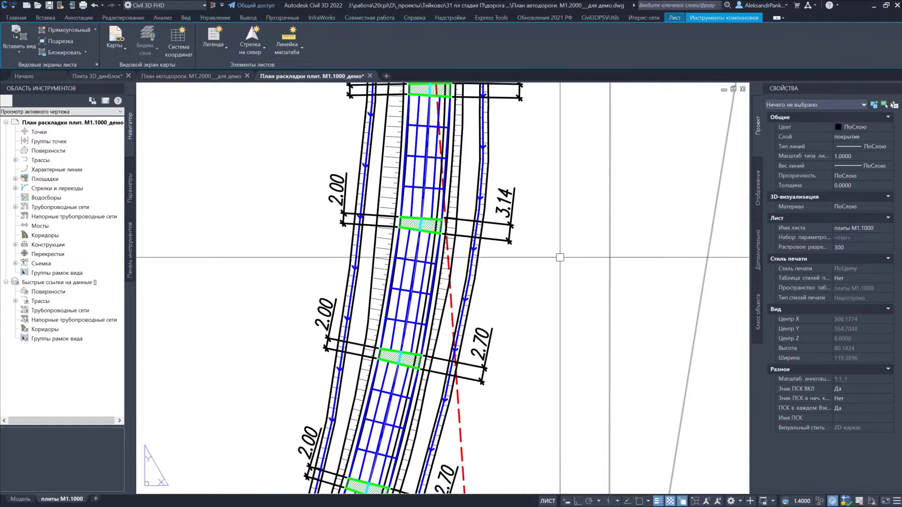
middle_drag(562, 195, 531, 393)
scroll(507, 277, down, 4)
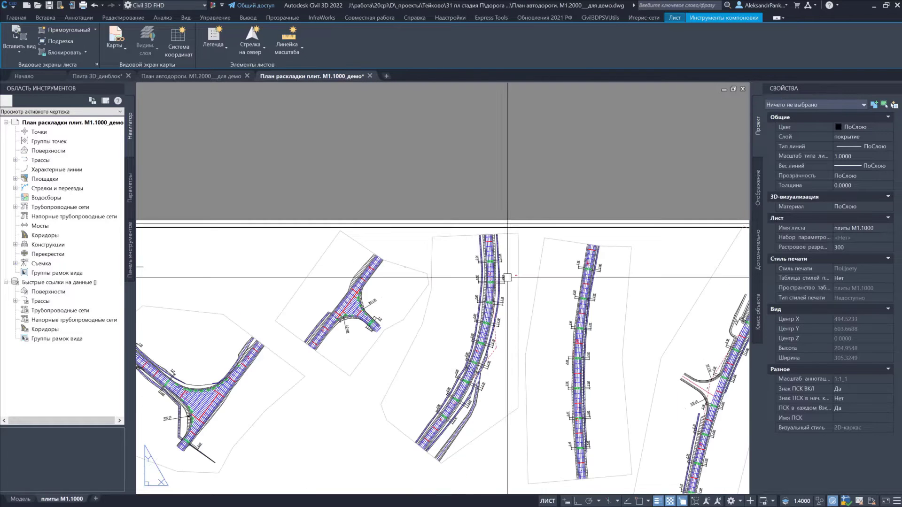
scroll(507, 273, down, 2)
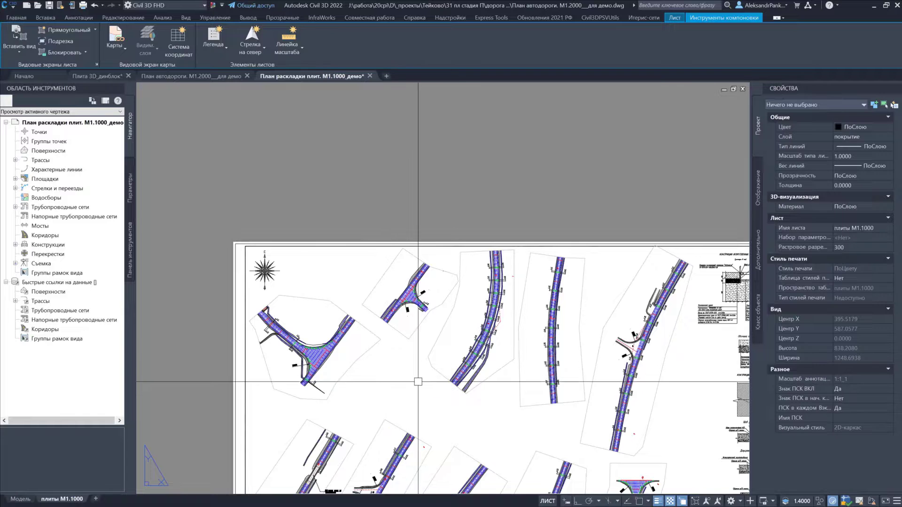
middle_drag(601, 411, 566, 338)
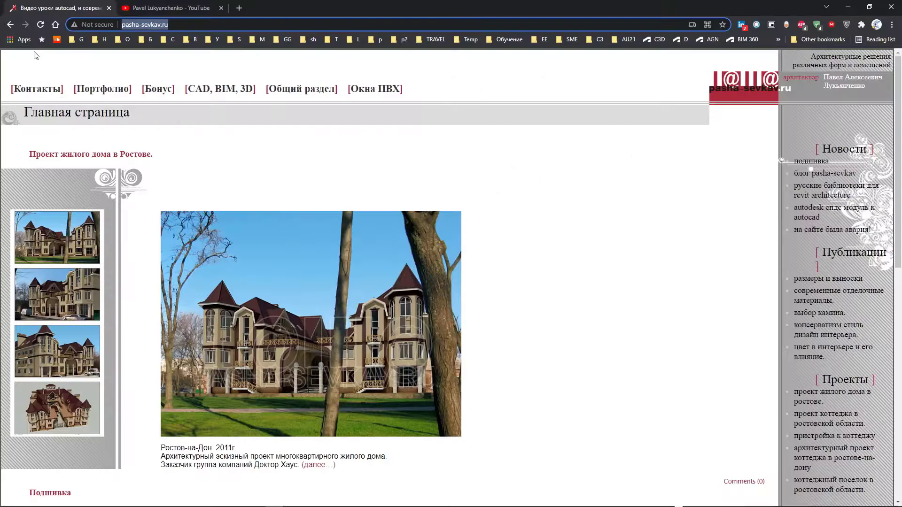
Step: Browse the site's CAD, BIM, 3D section, scrolling down through its content
click(228, 89)
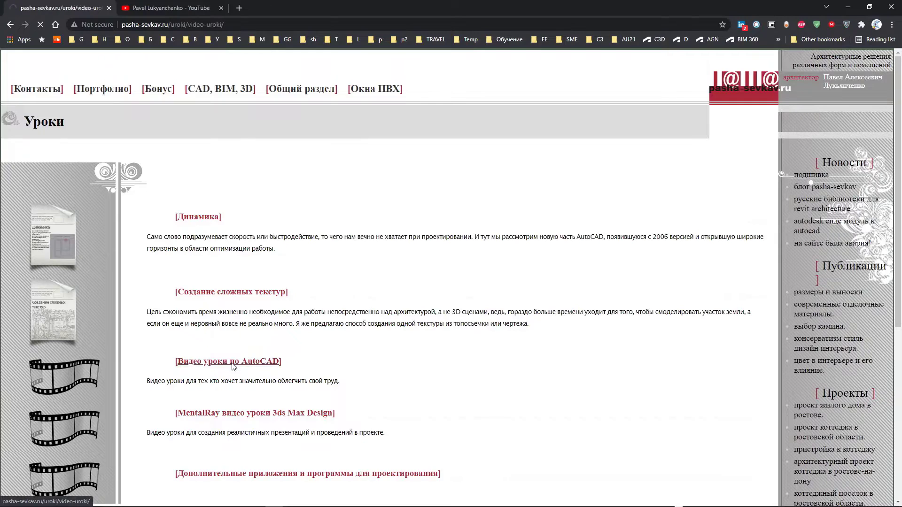
scroll(278, 245, down, 1)
scroll(324, 207, down, 2)
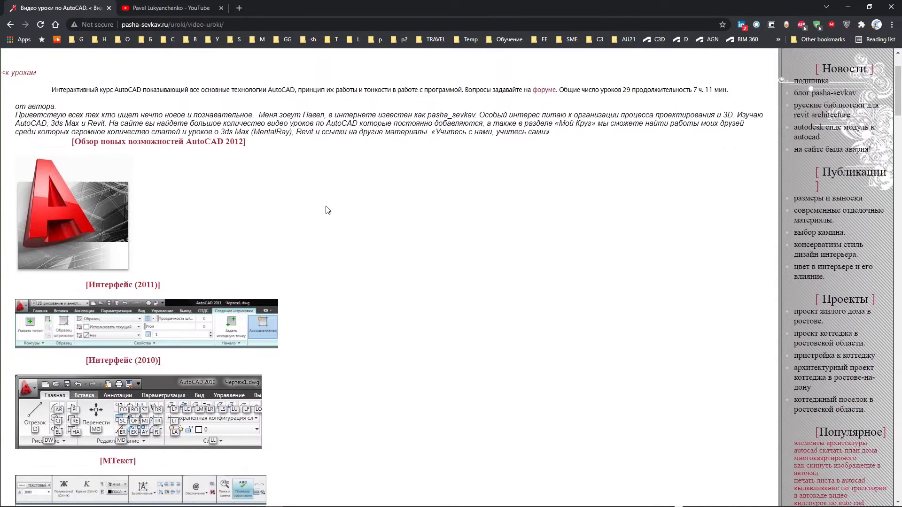
scroll(326, 210, down, 3)
scroll(328, 210, down, 4)
scroll(327, 210, down, 5)
scroll(327, 210, down, 4)
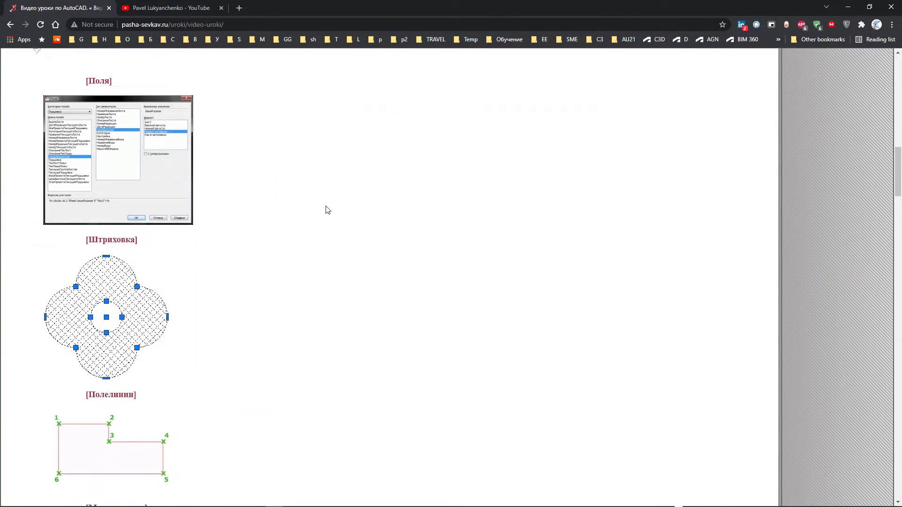
scroll(328, 209, down, 6)
scroll(328, 210, down, 4)
scroll(327, 210, down, 4)
scroll(327, 210, down, 4)
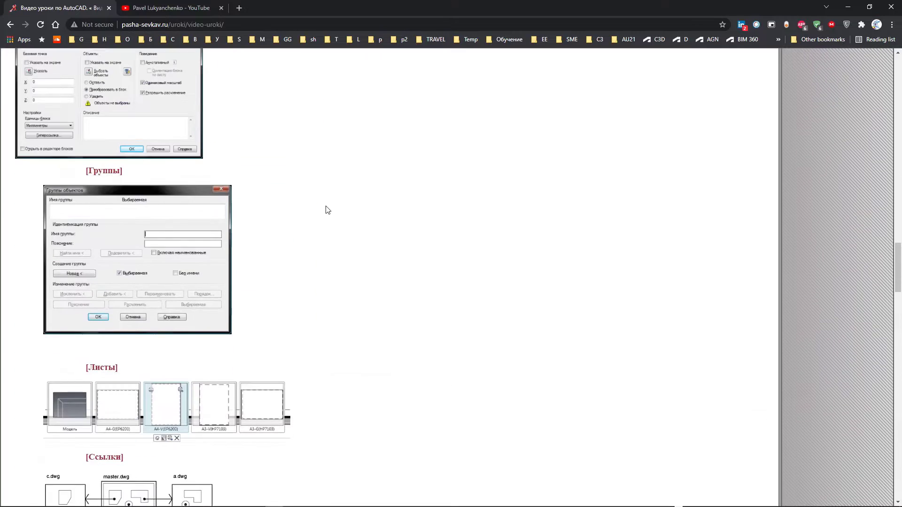
scroll(328, 210, down, 3)
scroll(327, 210, down, 5)
scroll(327, 210, down, 4)
scroll(327, 210, down, 3)
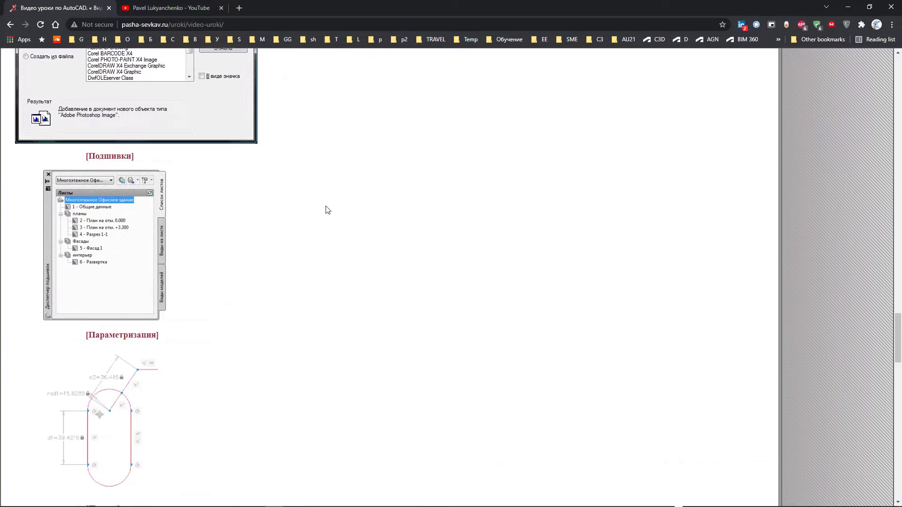
scroll(327, 210, down, 3)
scroll(327, 210, down, 2)
scroll(328, 210, down, 1)
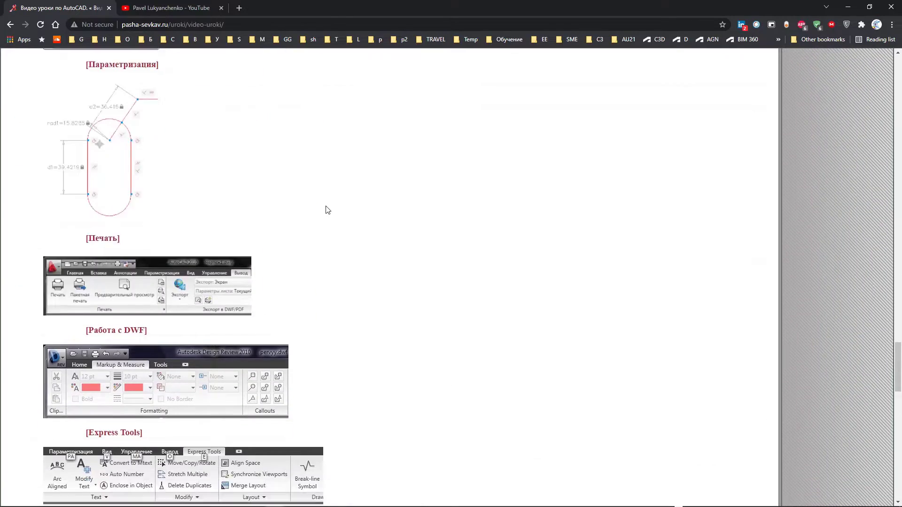
scroll(328, 210, down, 2)
scroll(328, 210, down, 3)
scroll(328, 210, down, 3)
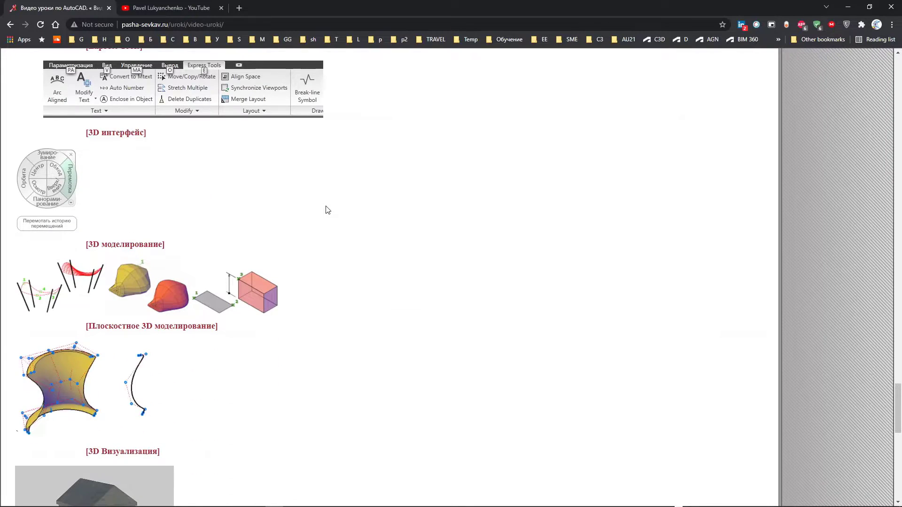
scroll(214, 188, down, 4)
scroll(211, 199, down, 7)
scroll(220, 193, down, 2)
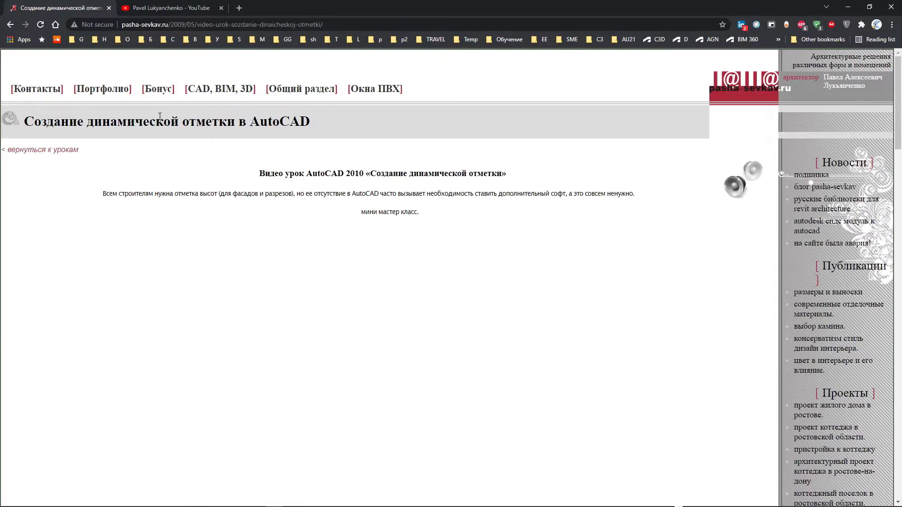
Step: Play the first Мастер-классы playlist video, the AutoCAD LT presentation
click(173, 6)
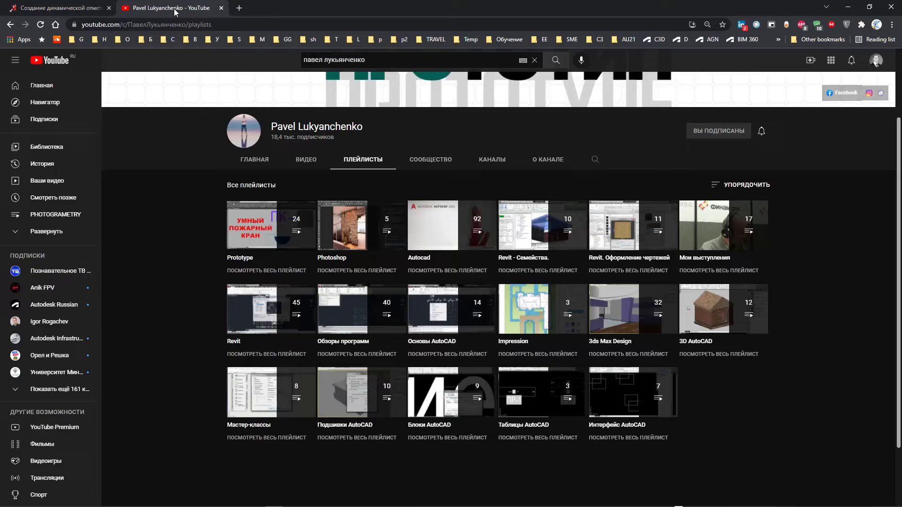
click(256, 26)
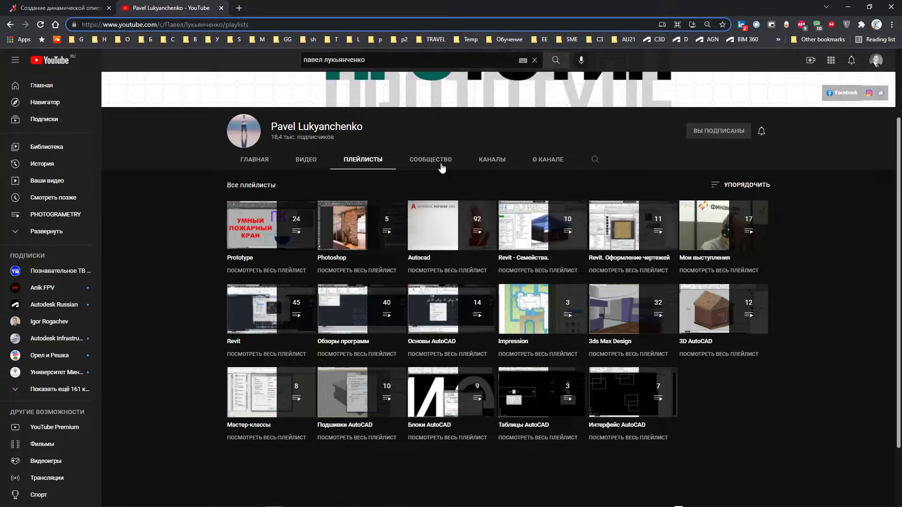
click(274, 397)
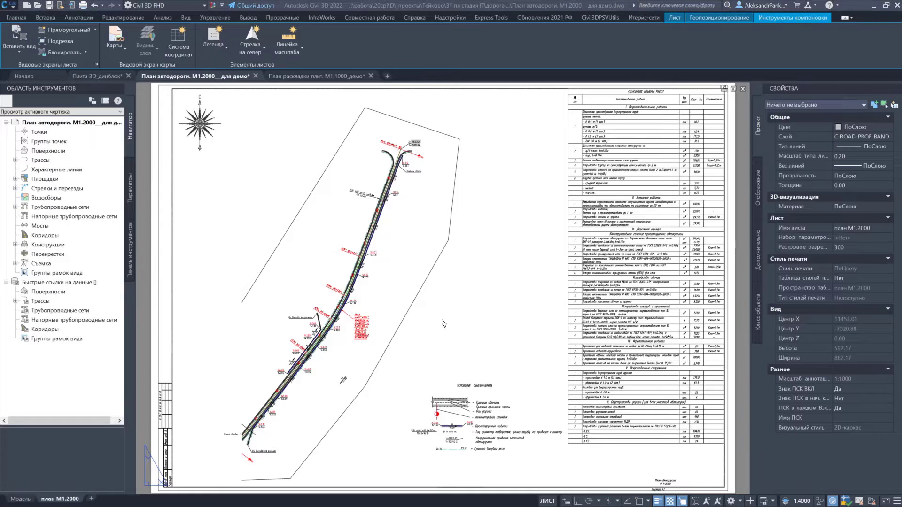
Step: Swing the ПК 88+41 pipe label leader near-horizontal, then switch to 'План раскладки плит М1.1000 демо'
double_click(362, 205)
scroll(361, 205, up, 10)
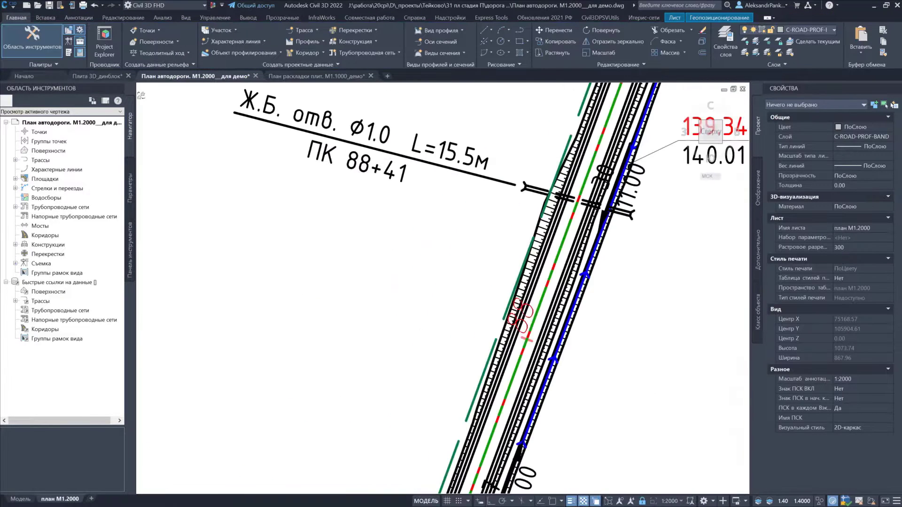
click(359, 153)
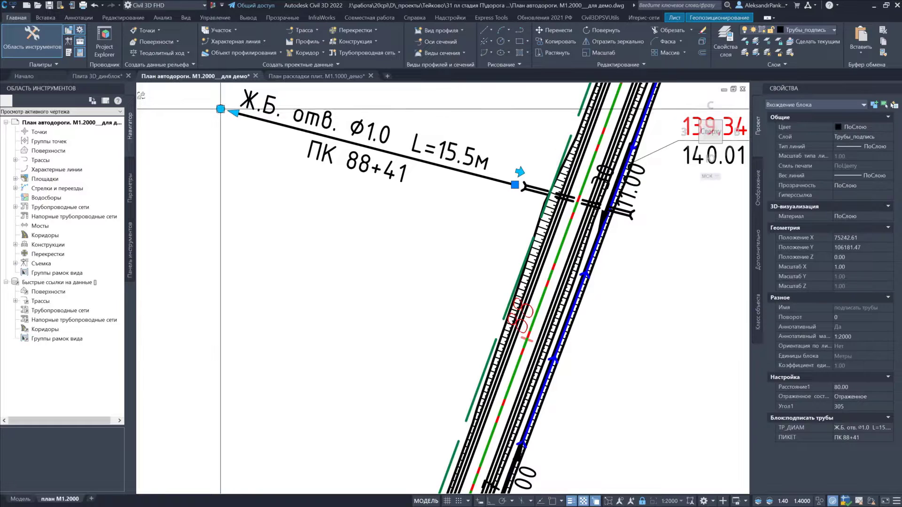
drag(220, 109, 212, 160)
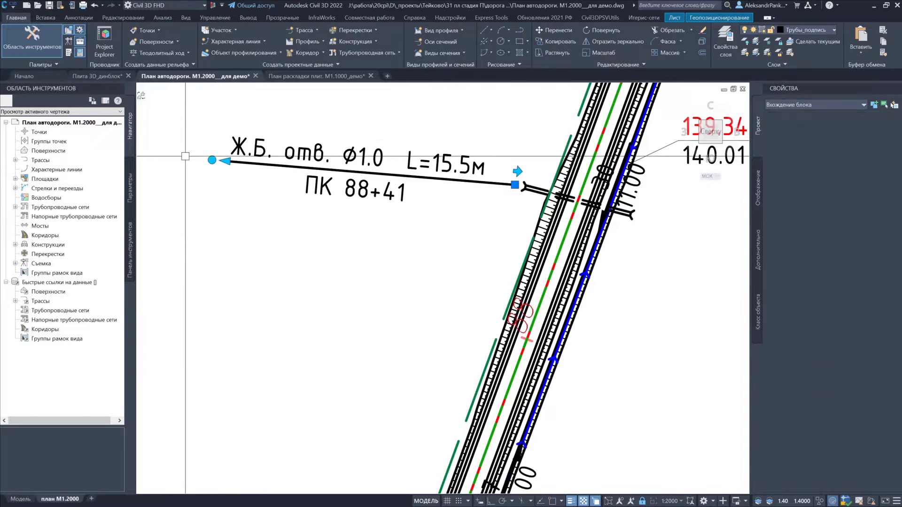
click(625, 213)
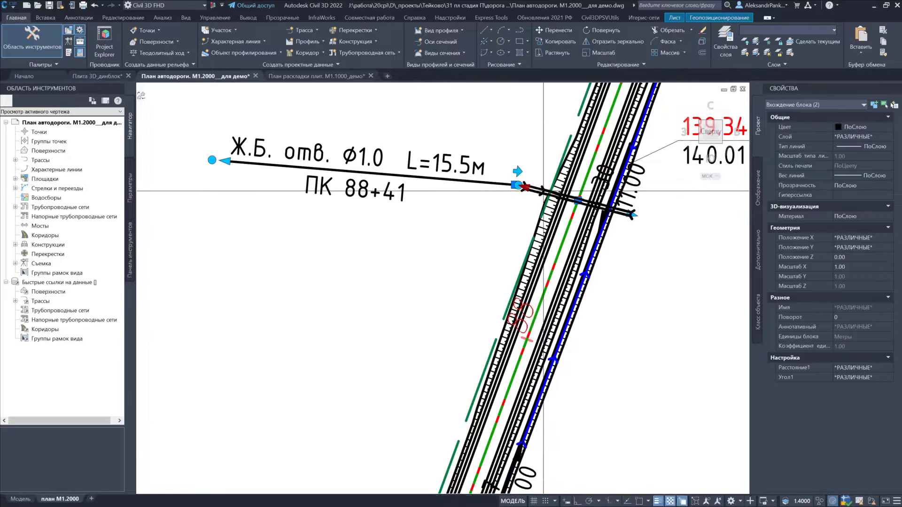
scroll(525, 187, up, 2)
key(ctrl+Tab)
Step: Bring the intersection into view and stretch the red slab block there
scroll(551, 328, up, 1)
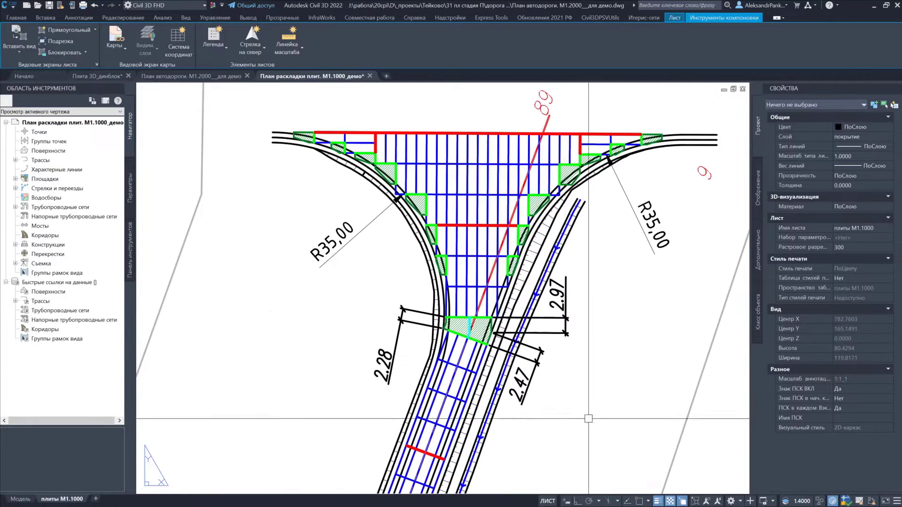
scroll(551, 328, up, 2)
middle_drag(554, 179, 574, 300)
double_click(573, 299)
scroll(574, 299, down, 2)
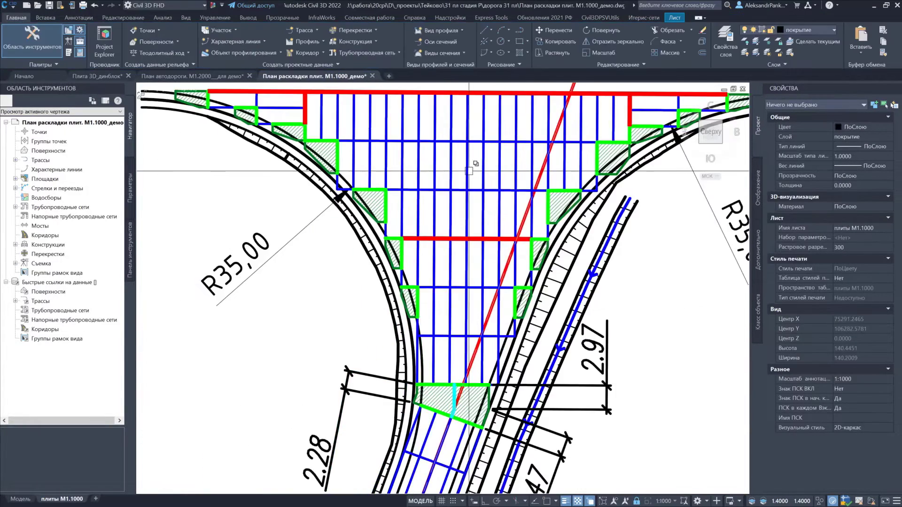
scroll(482, 184, up, 2)
click(483, 183)
click(484, 141)
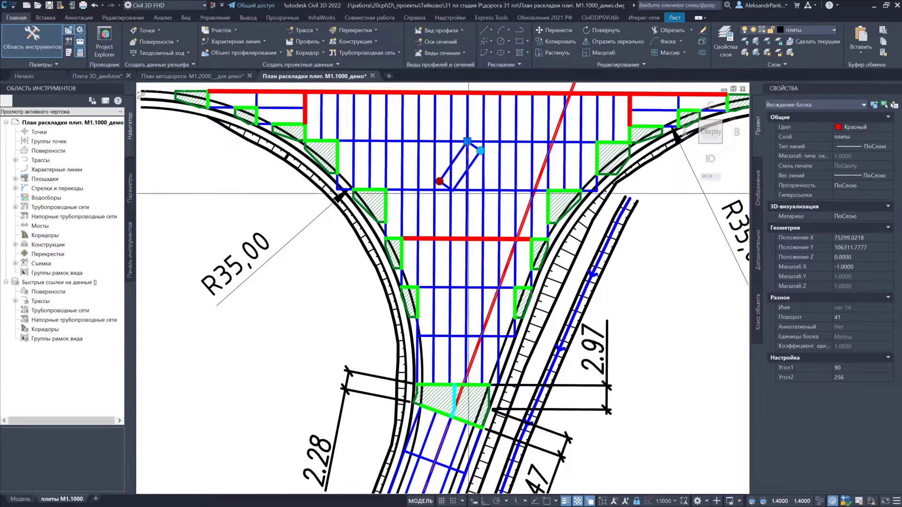
key(Escape)
Step: Stretch the green monolithic insert's edge down the road curve to Расстояние4 = 2.6160
click(582, 201)
scroll(585, 197, up, 4)
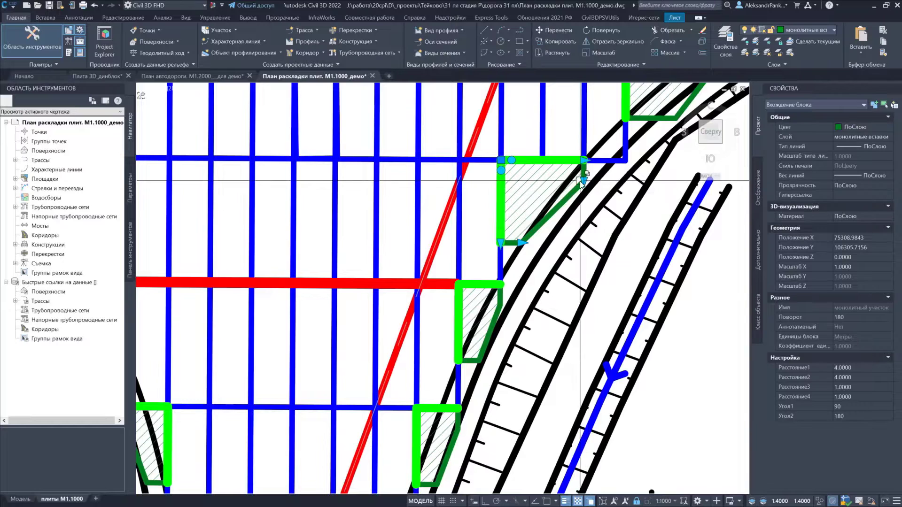
click(583, 180)
click(583, 214)
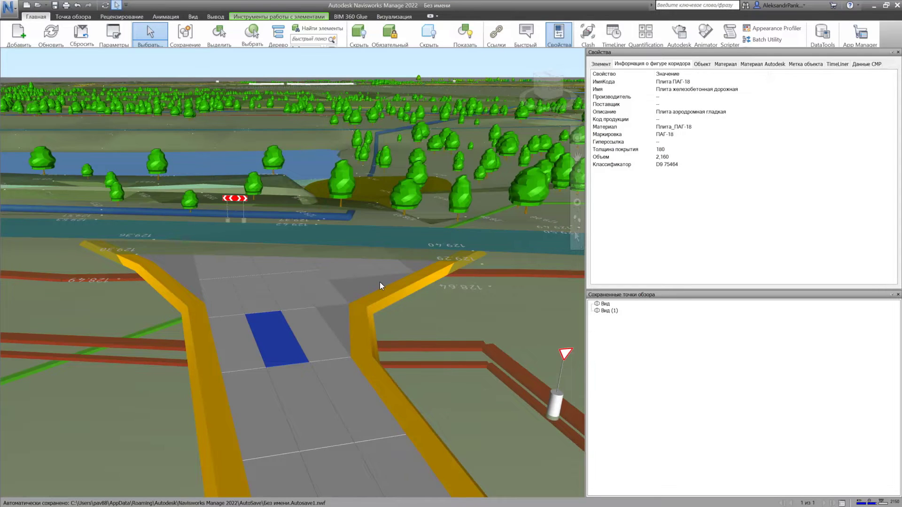
Step: Orbit around the blue slab and hide two selected concrete slabs with Ctrl+H
mouse_move(375, 281)
shift+middle_down()
mouse_move(438, 292)
mouse_move(398, 291)
shift+middle_up()
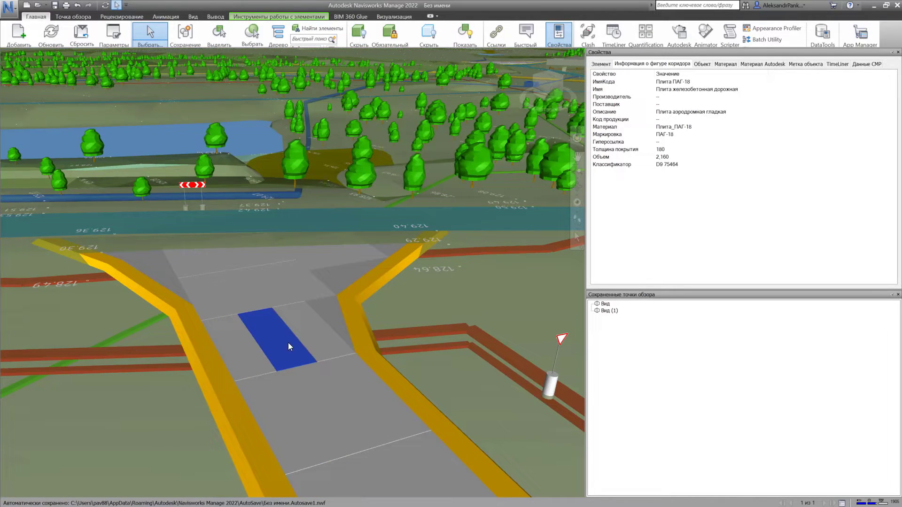
key(ctrl+h)
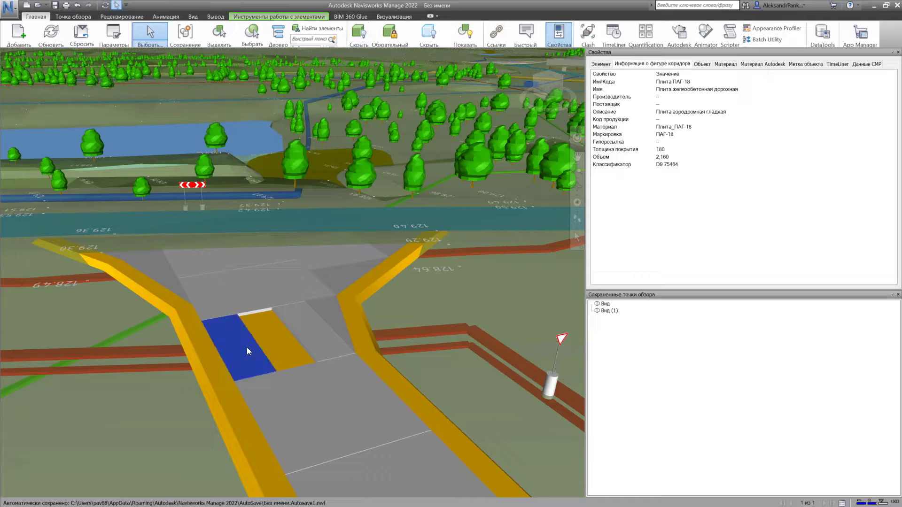
key(ctrl+h)
Step: Check the properties of the shoulder strips and a Плита ПАГ-18 slab, then pan further along
click(319, 340)
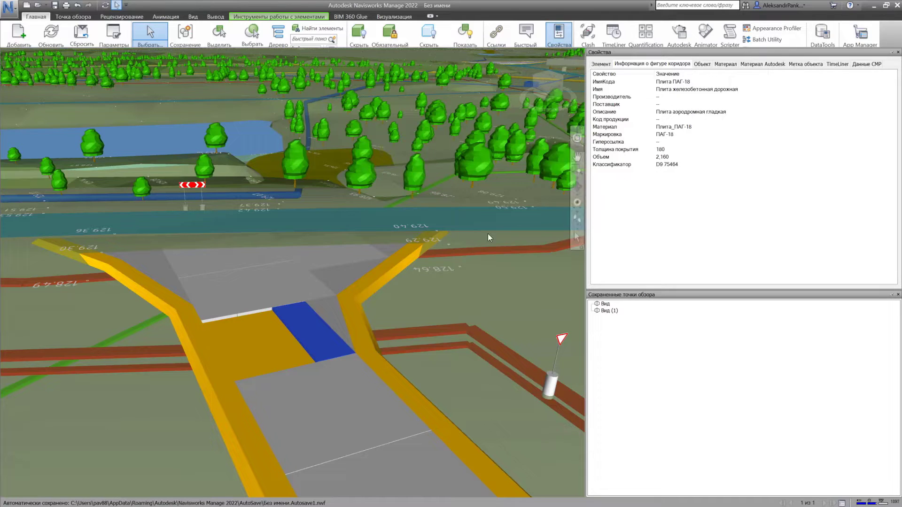
click(360, 311)
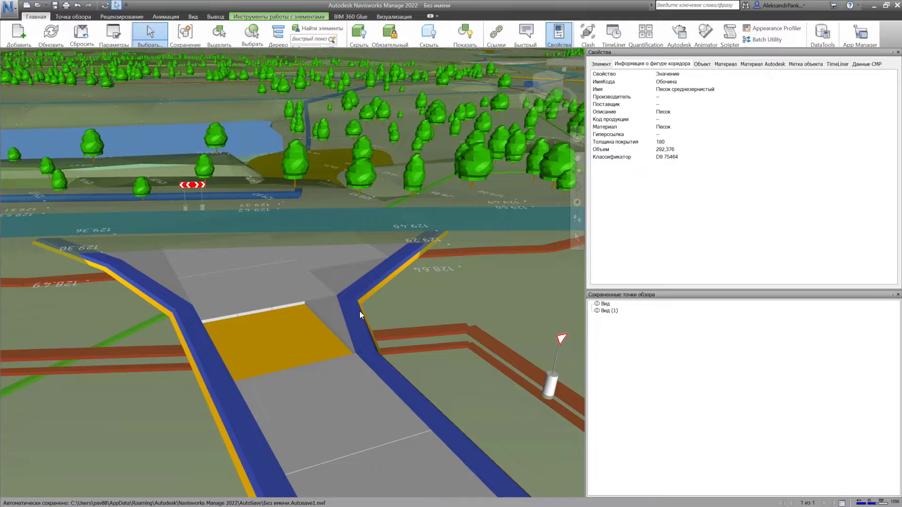
click(323, 436)
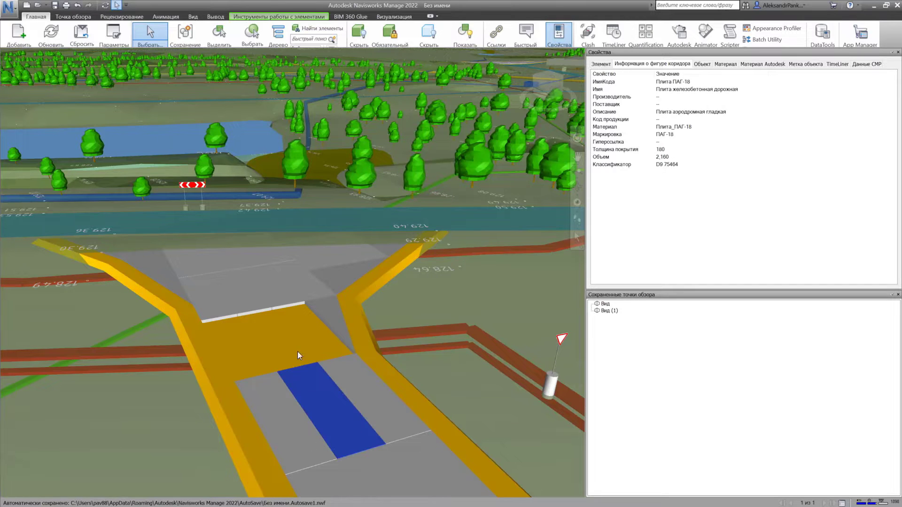
middle_drag(297, 352, 241, 142)
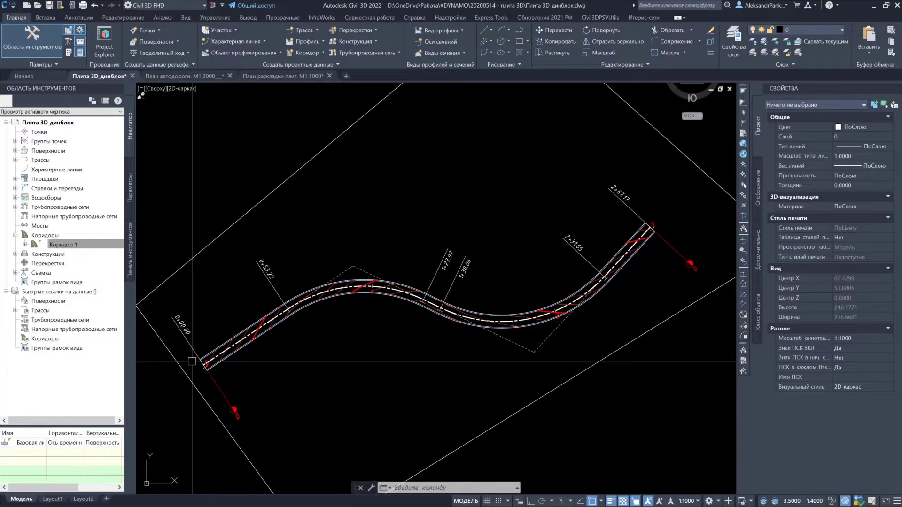
scroll(192, 361, up, 5)
scroll(203, 364, up, 3)
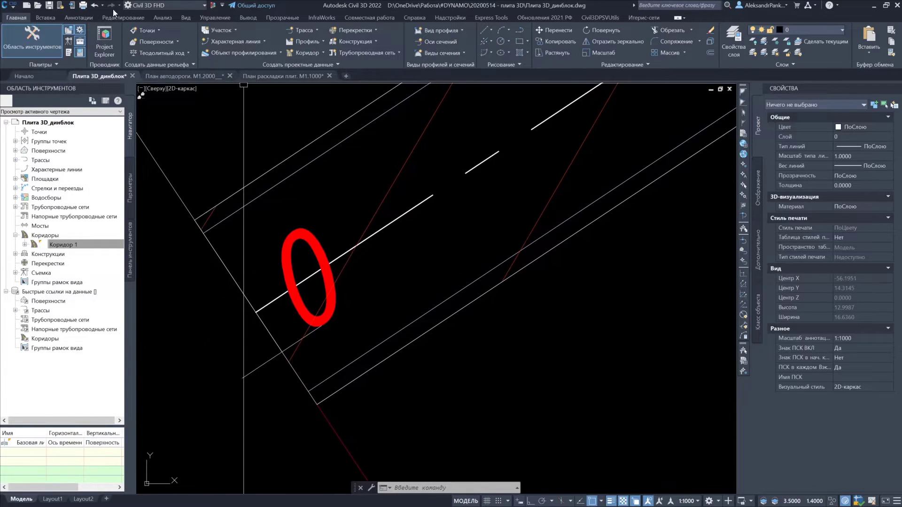
click(78, 17)
click(243, 47)
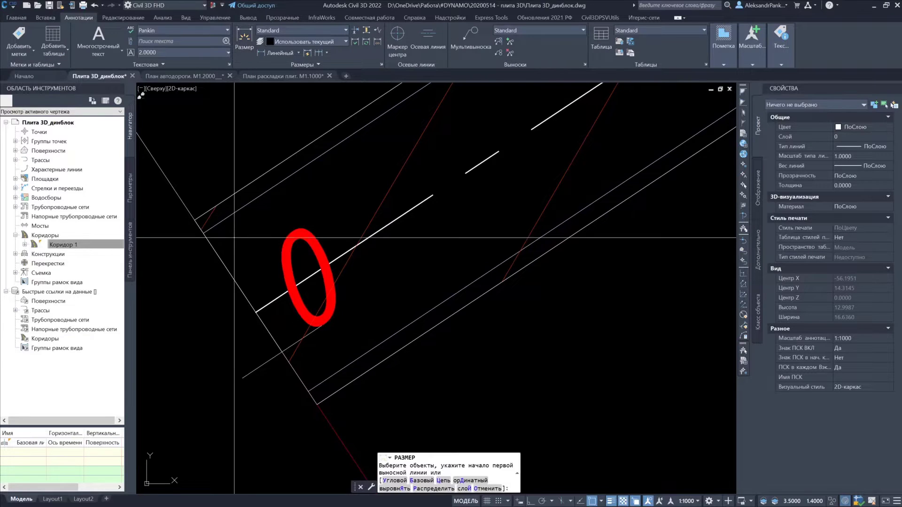
click(204, 233)
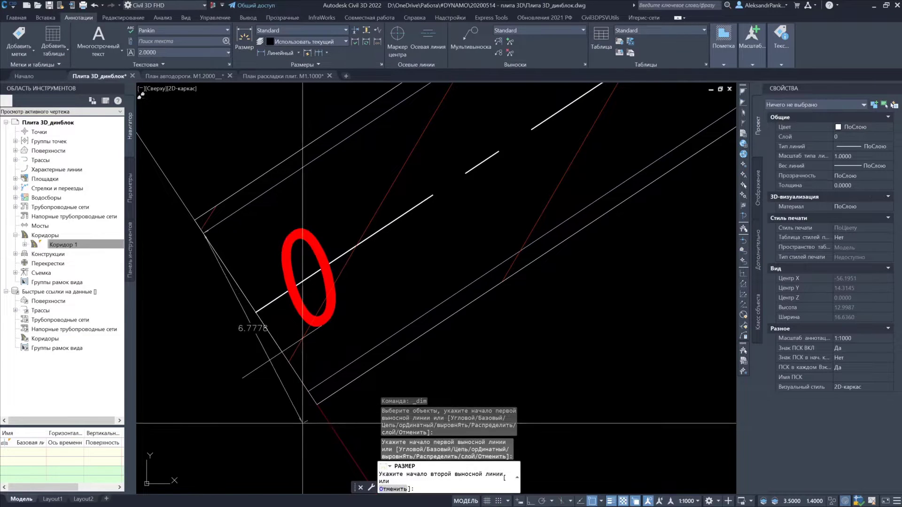
click(316, 404)
middle_drag(211, 430, 305, 372)
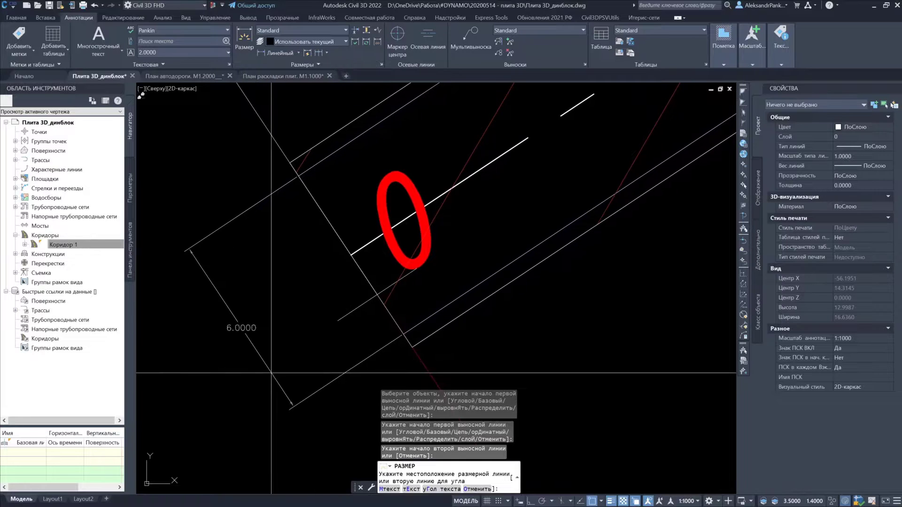
click(237, 266)
middle_drag(283, 234, 280, 273)
scroll(279, 272, down, 2)
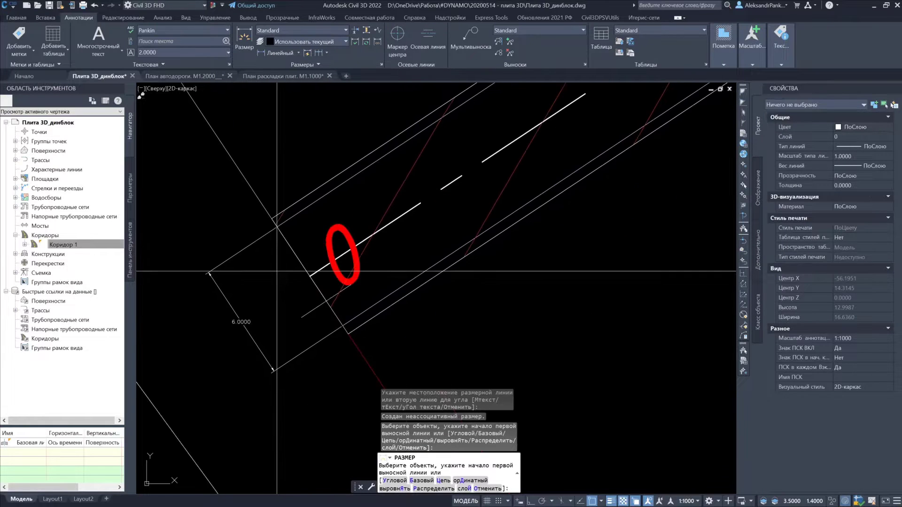
key(Escape)
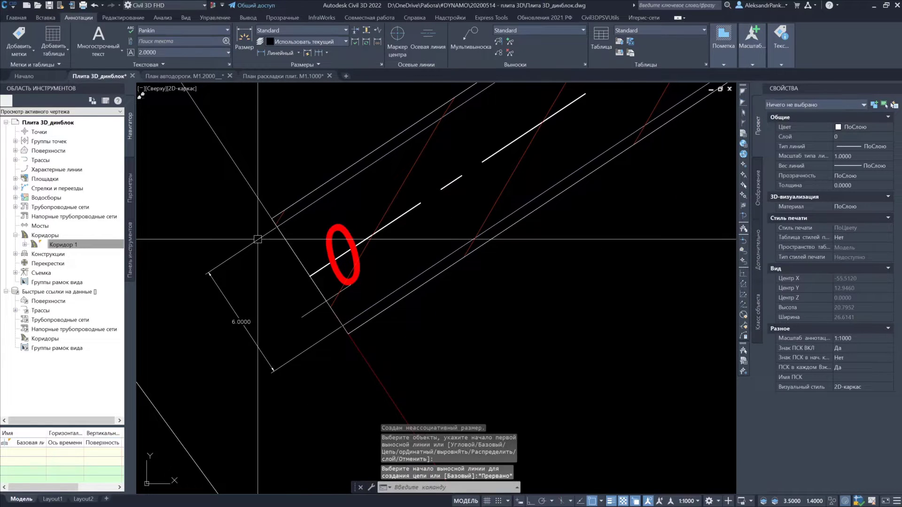
click(258, 240)
key(Delete)
scroll(241, 249, down, 3)
scroll(281, 256, down, 2)
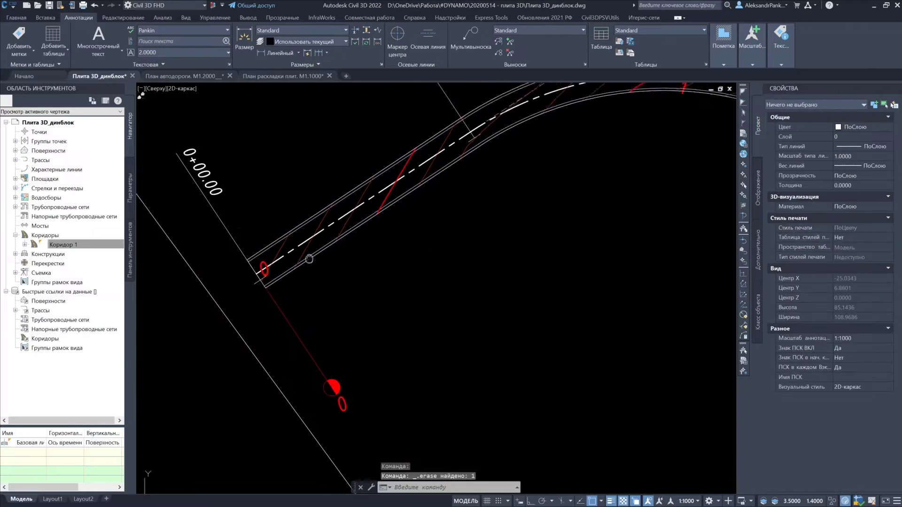
scroll(310, 272, down, 1)
scroll(331, 290, down, 1)
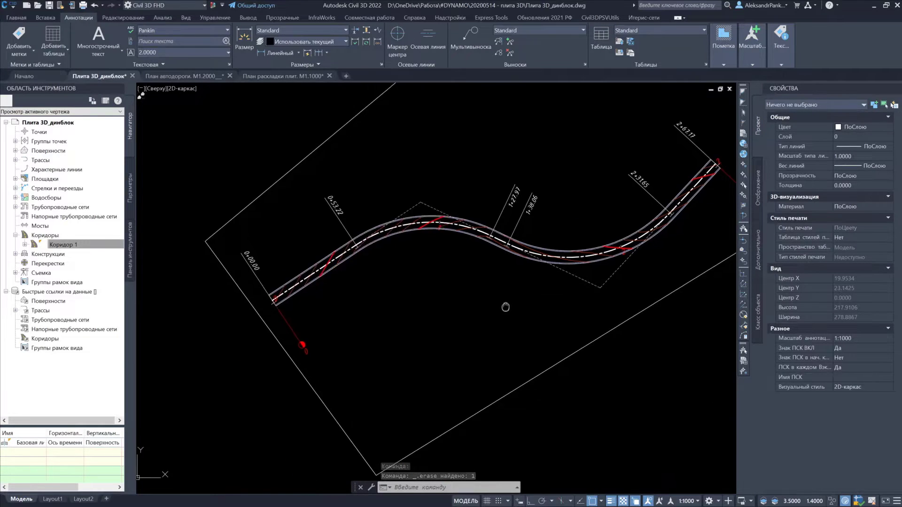
Step: Window-select the small slab block and move it to the empty area lower right
middle_drag(507, 306, 558, 326)
scroll(540, 315, up, 3)
click(498, 282)
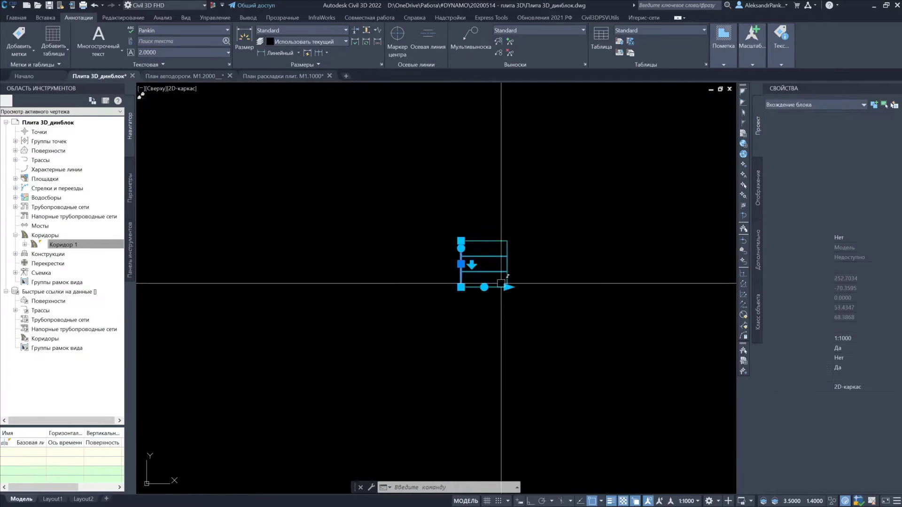
scroll(527, 282, up, 2)
scroll(524, 254, up, 1)
middle_drag(520, 258, 537, 255)
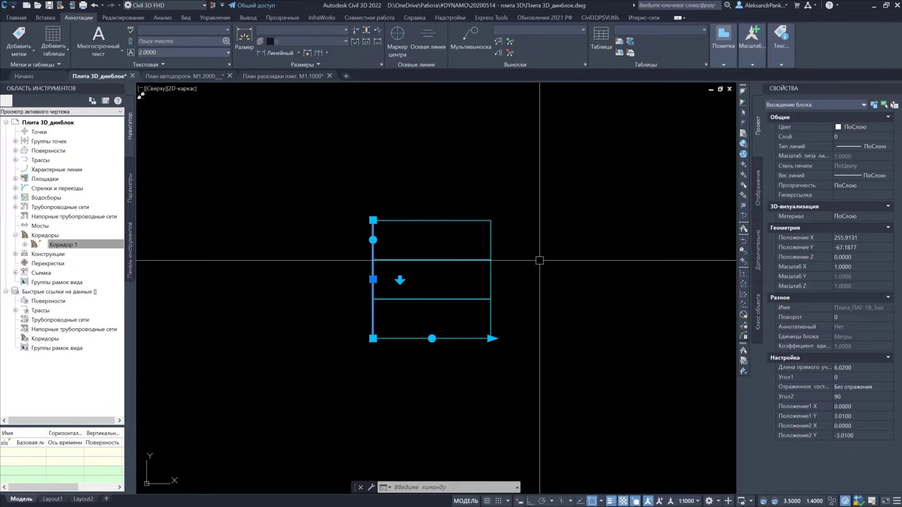
click(488, 310)
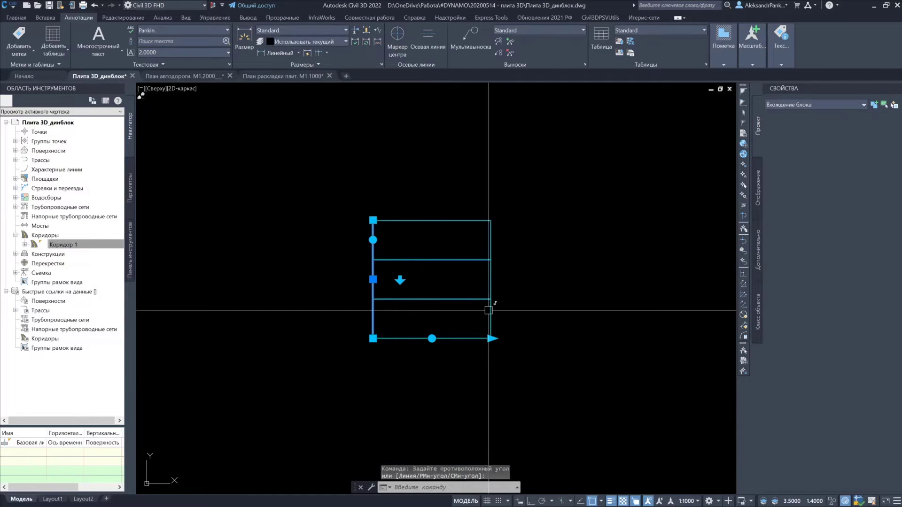
click(346, 271)
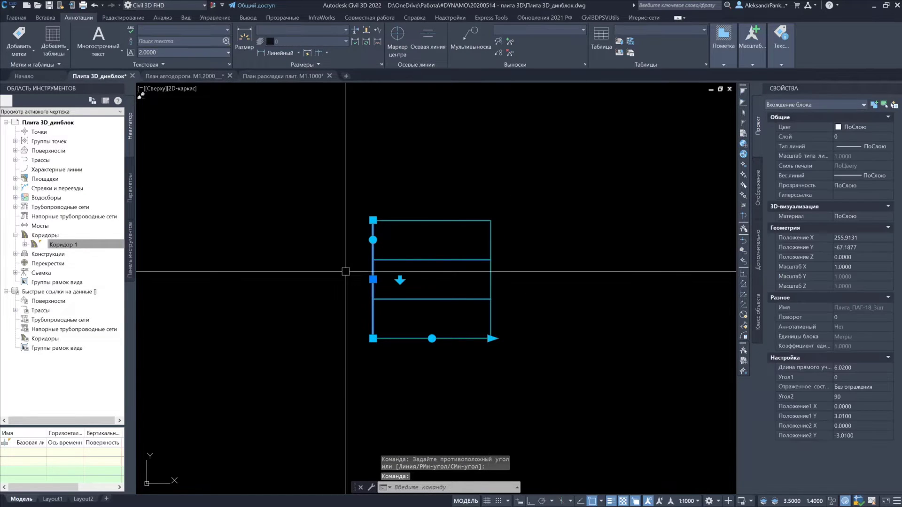
click(373, 220)
click(315, 166)
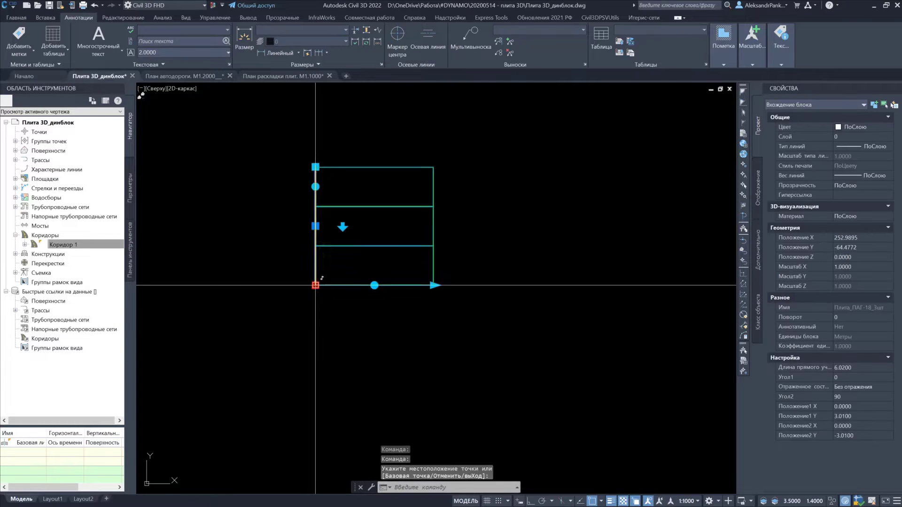
click(387, 341)
click(388, 281)
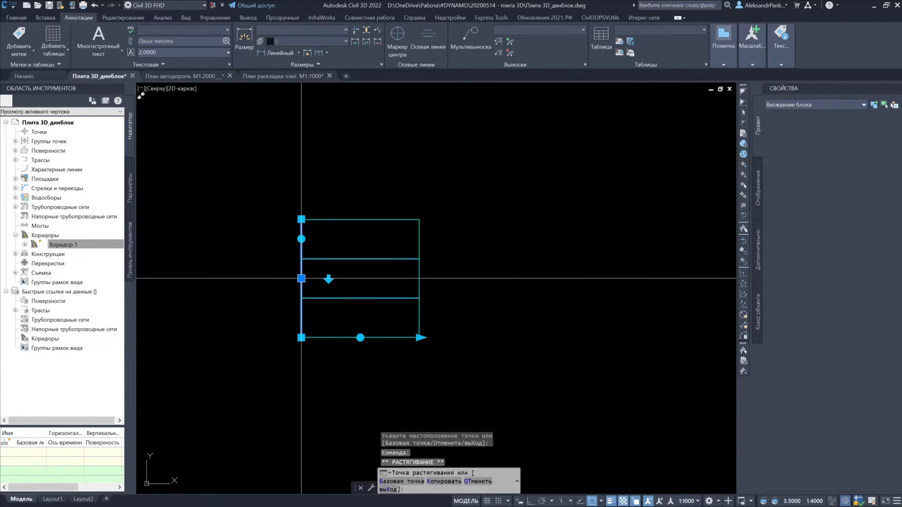
click(301, 279)
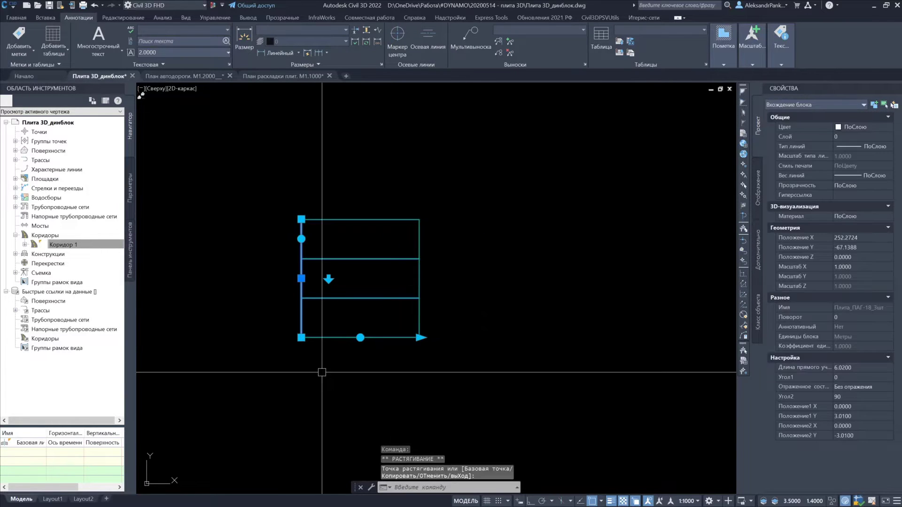
Step: Stretch the slab to 30.10, then shorten it by one column to a 24.08 straight length
click(419, 337)
scroll(421, 335, down, 5)
click(580, 342)
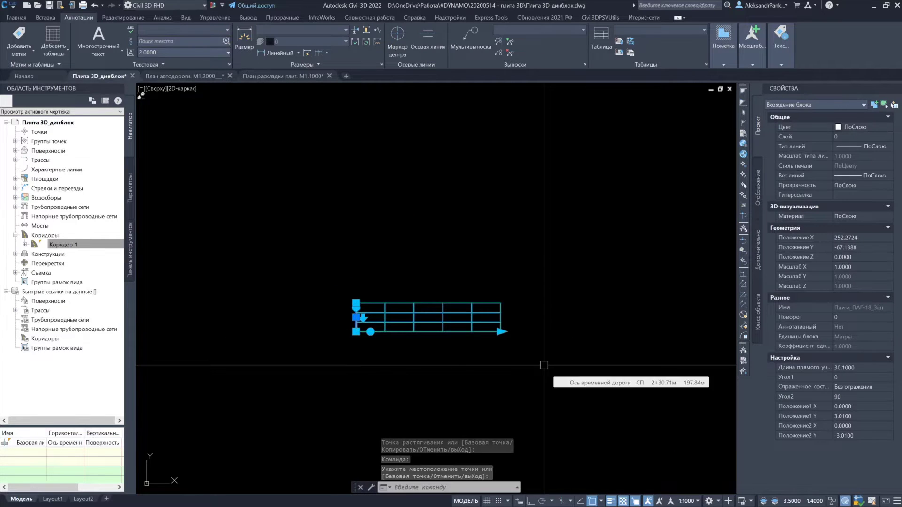
scroll(418, 360, up, 4)
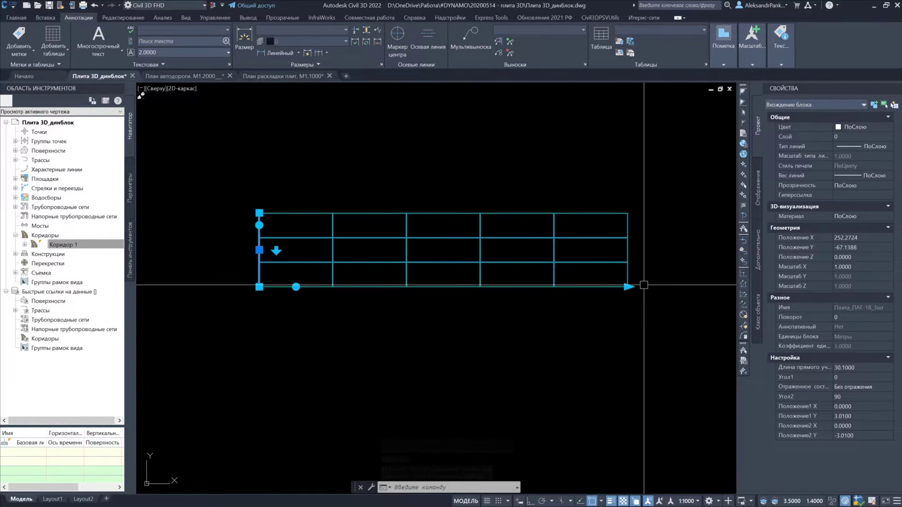
click(628, 287)
click(527, 286)
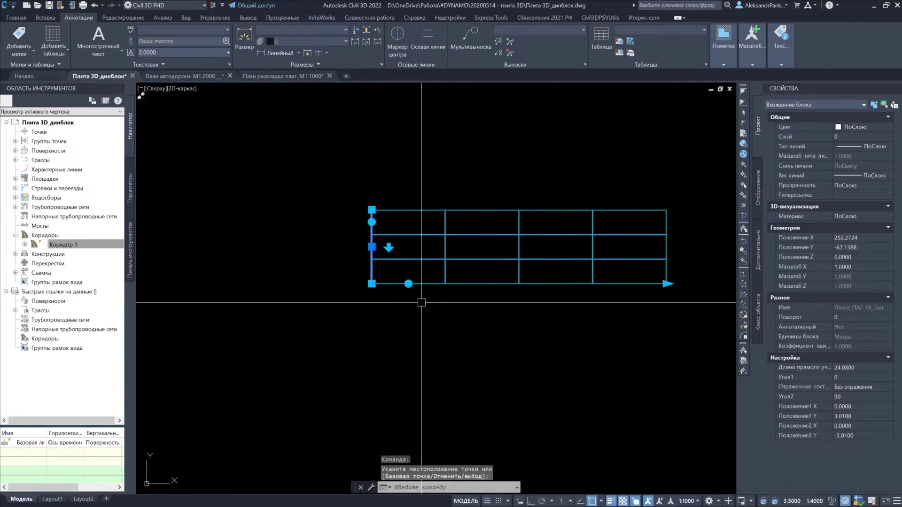
Step: Skew the slab's end edge from about 131° to 122°, then clear the selection
click(372, 221)
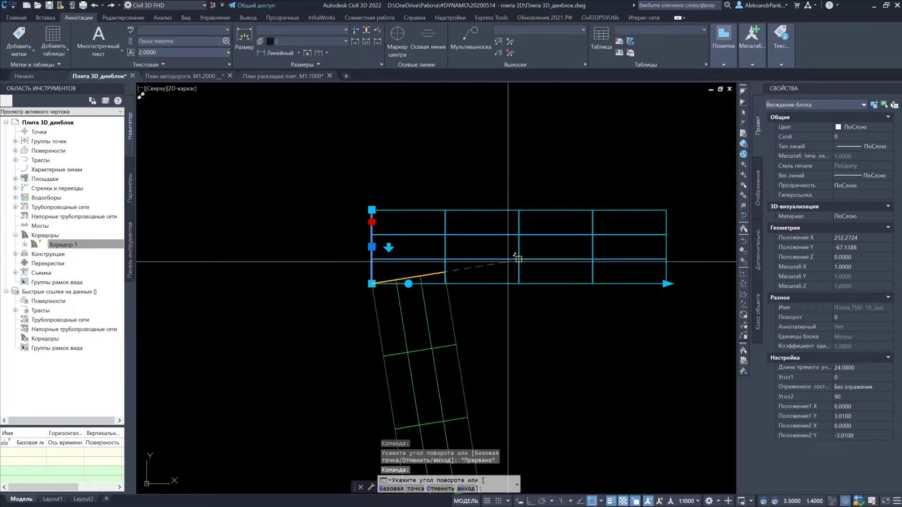
click(330, 162)
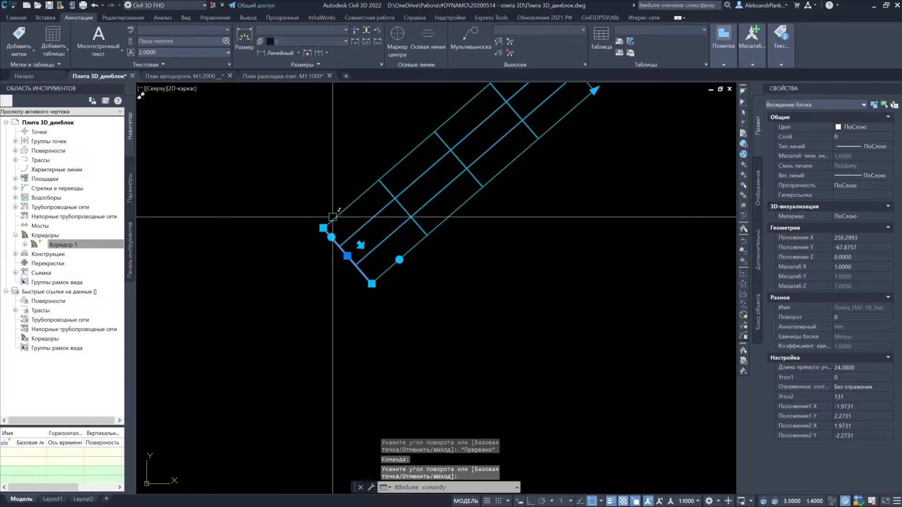
click(331, 237)
click(331, 237)
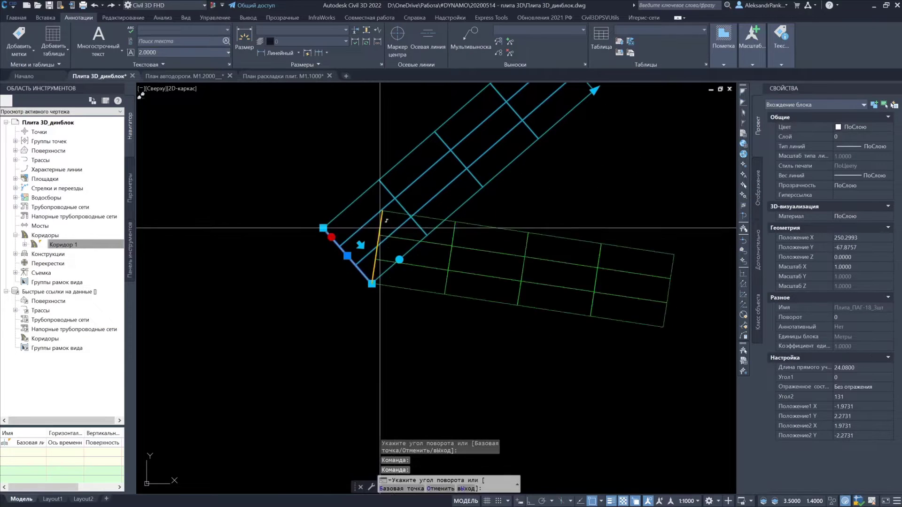
click(403, 265)
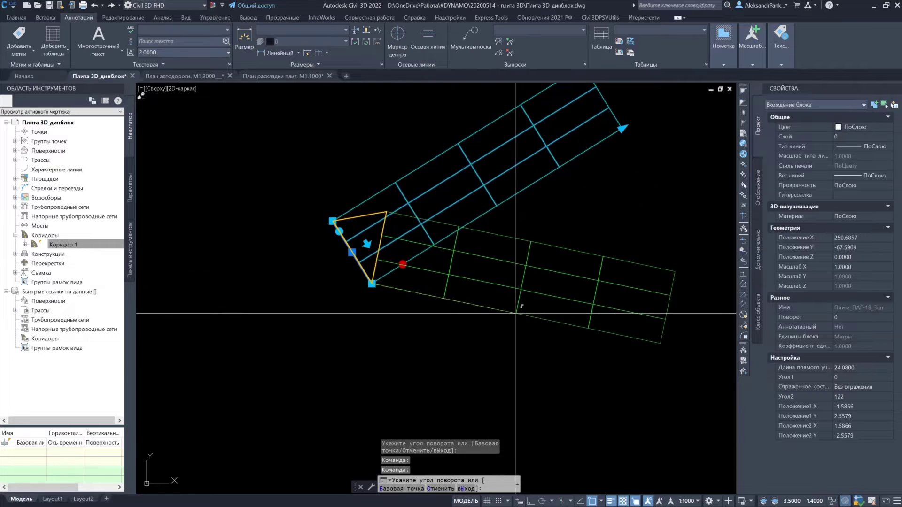
key(Escape)
key(Escape)
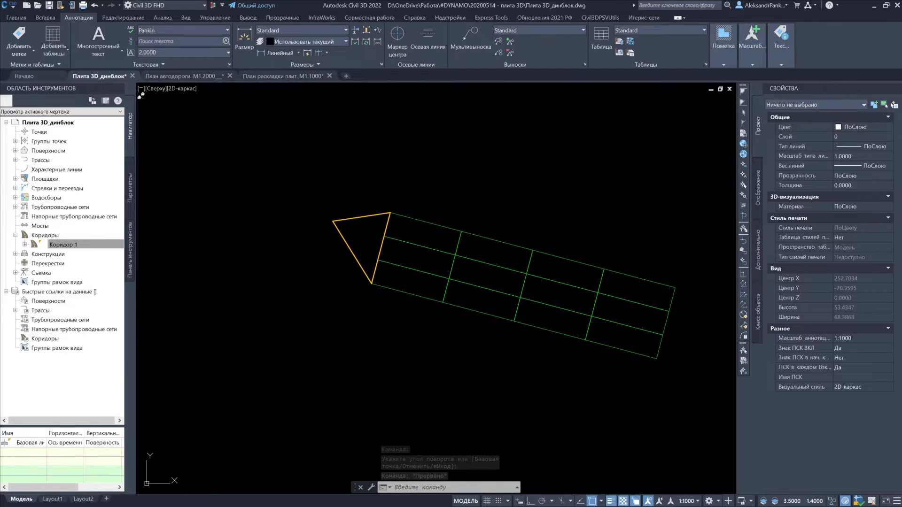
Step: Reset the selected slab block to its default shape with СБРОСБЛОКА
click(418, 268)
text(c)
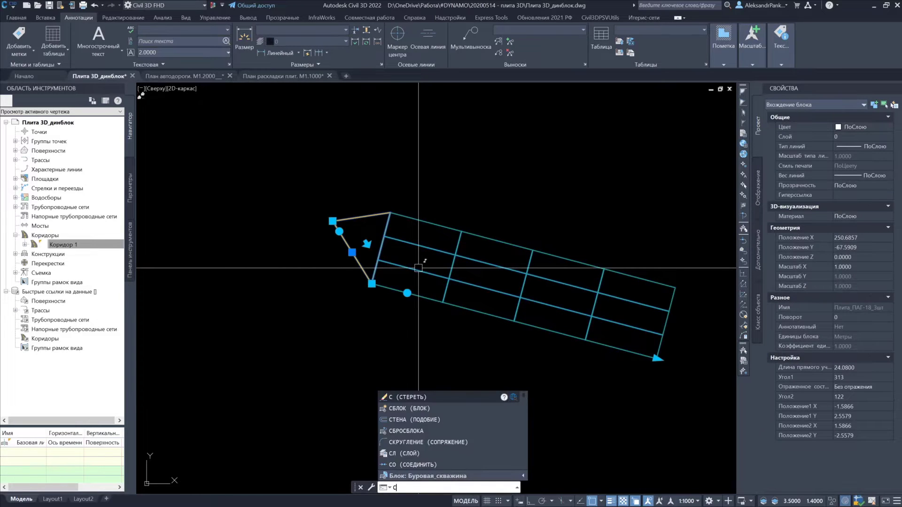
text(рос)
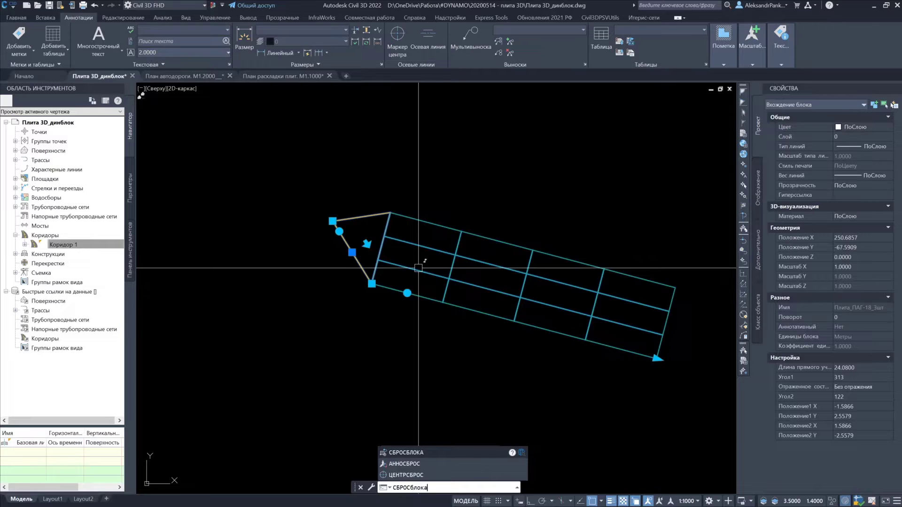
key(Return)
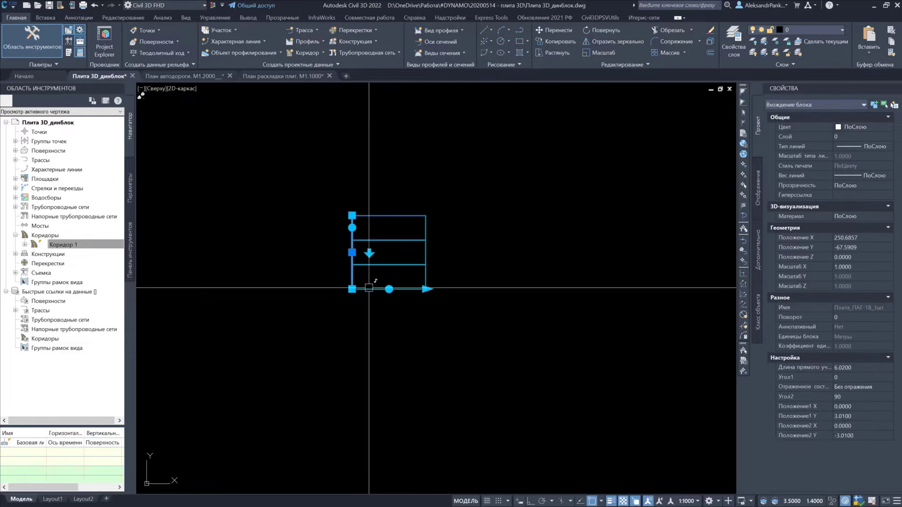
Step: Zoom to the corridor start and select the reset 6.02 slab block there
scroll(351, 289, down, 5)
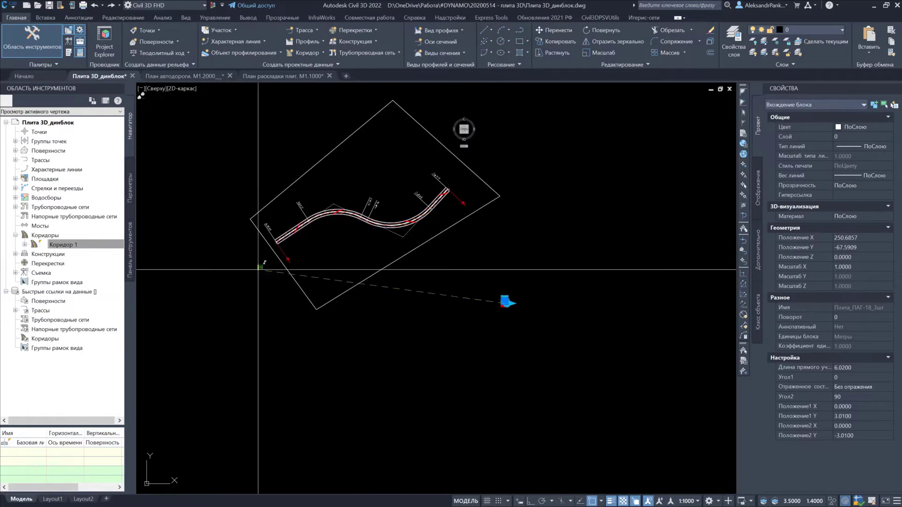
scroll(335, 262, up, 5)
scroll(335, 261, up, 2)
scroll(300, 301, up, 3)
scroll(329, 295, up, 3)
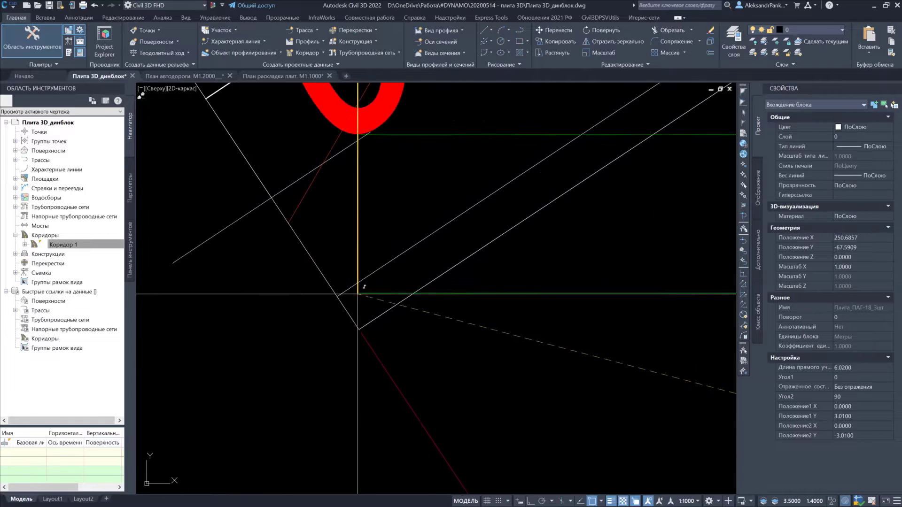
scroll(337, 296, up, 2)
click(337, 296)
scroll(375, 263, down, 3)
scroll(375, 239, down, 2)
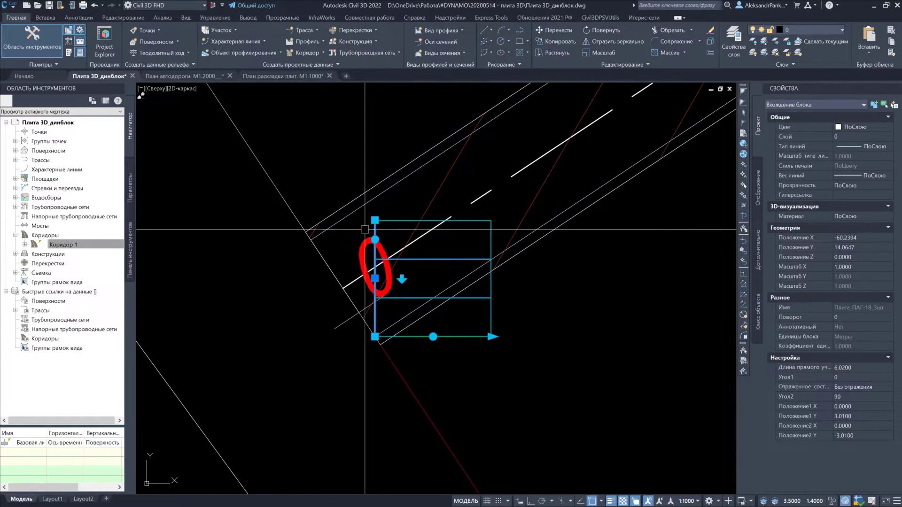
Step: Rotate the slab block to the corridor direction and stretch it along the road
click(310, 239)
scroll(357, 264, down, 5)
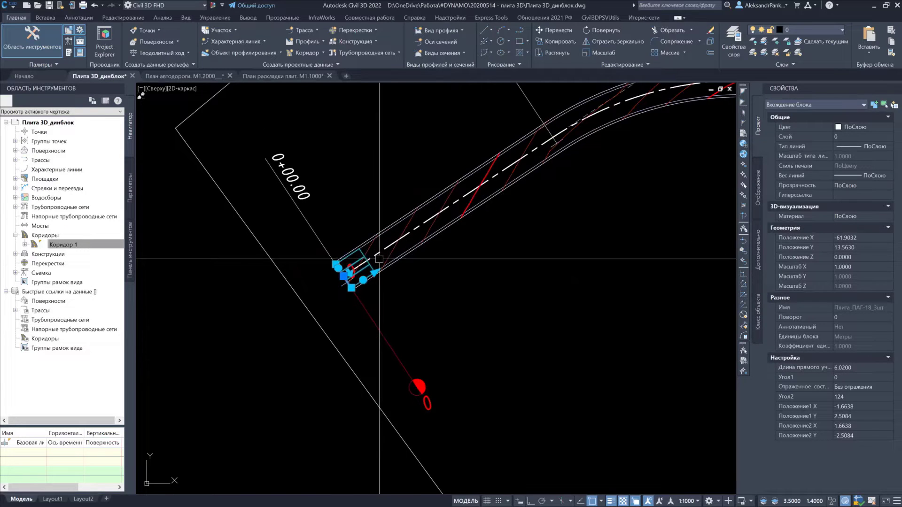
click(375, 272)
click(566, 141)
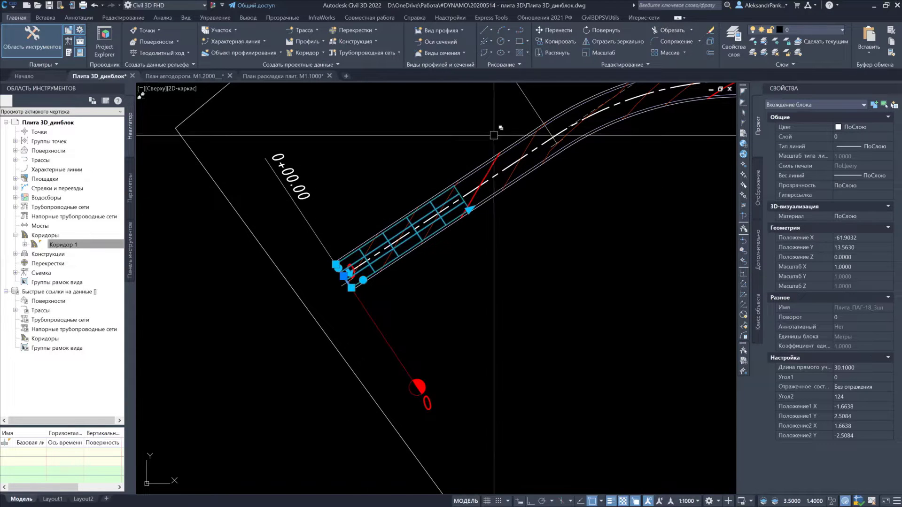
key(Escape)
Step: Pan along the corridor to inspect later sections and the orange section line
scroll(333, 298, up, 3)
scroll(324, 300, up, 1)
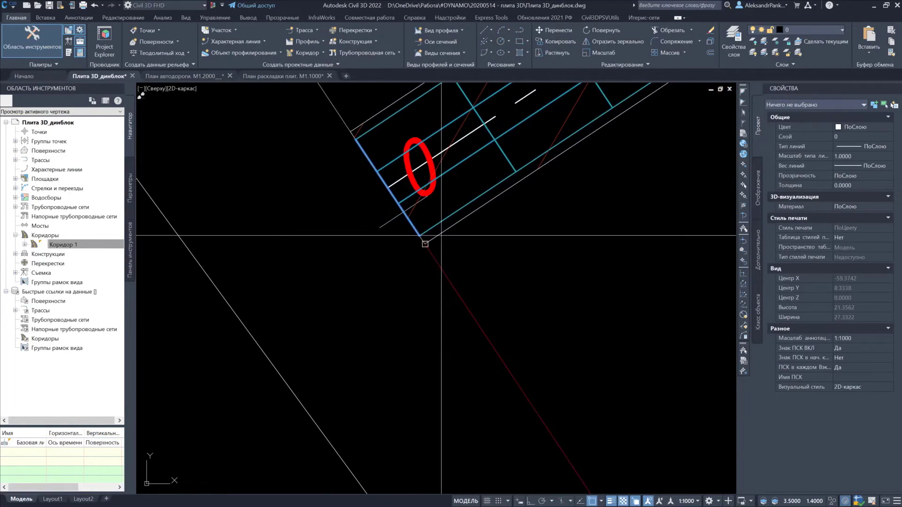
mouse_move(420, 235)
middle_down()
mouse_move(352, 323)
mouse_move(467, 246)
middle_up()
scroll(467, 282, down, 3)
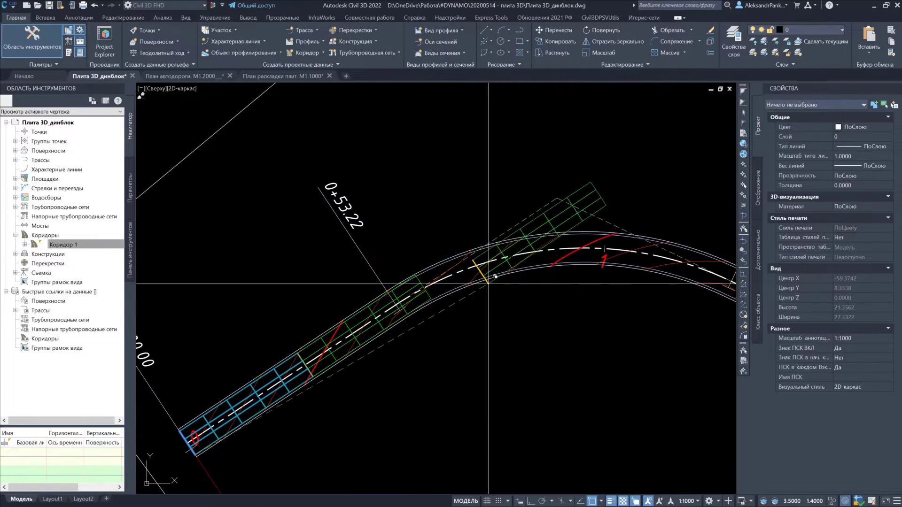
mouse_move(488, 283)
middle_down()
mouse_move(439, 306)
mouse_move(469, 358)
mouse_move(463, 308)
middle_up()
scroll(405, 304, up, 4)
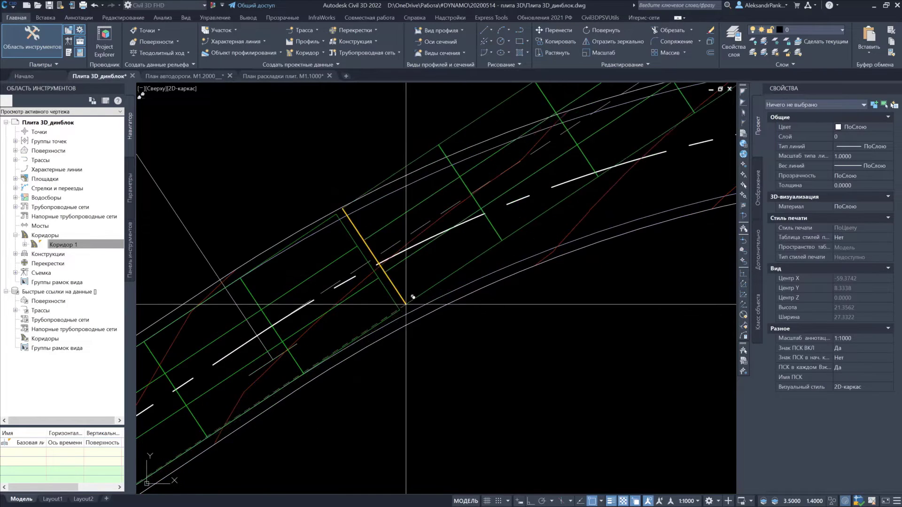
mouse_move(406, 304)
middle_down()
mouse_move(460, 256)
mouse_move(458, 308)
mouse_move(472, 302)
middle_up()
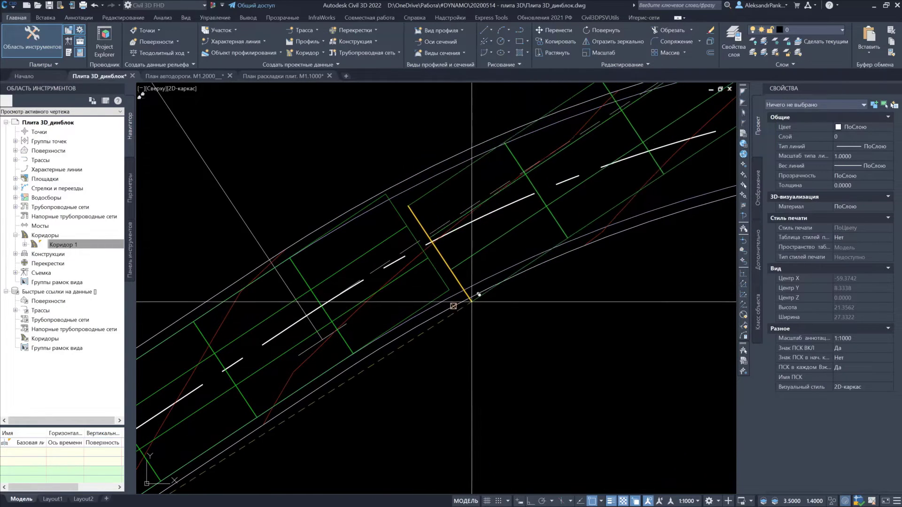
scroll(472, 301, down, 2)
scroll(473, 261, up, 2)
Step: Shorten the stretched slab block to a 24.08 straight length
click(467, 268)
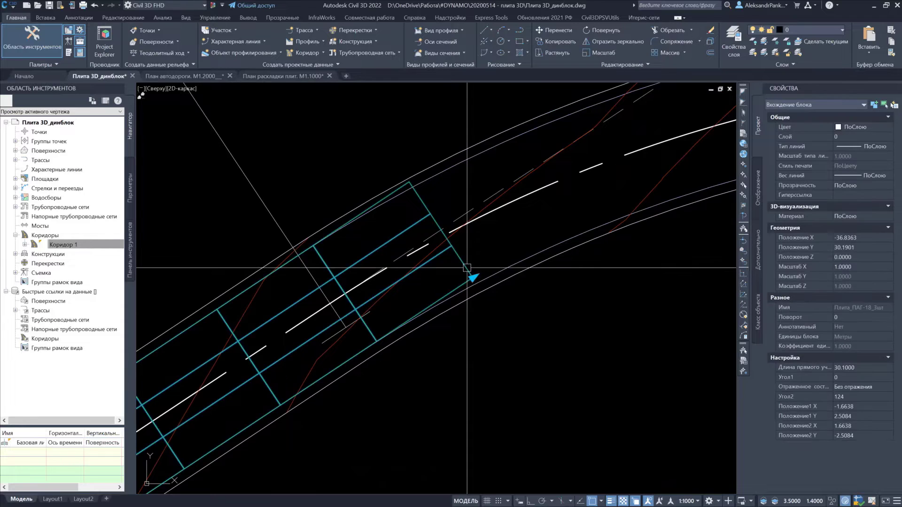
click(467, 282)
scroll(467, 282, down, 3)
middle_drag(366, 221, 491, 271)
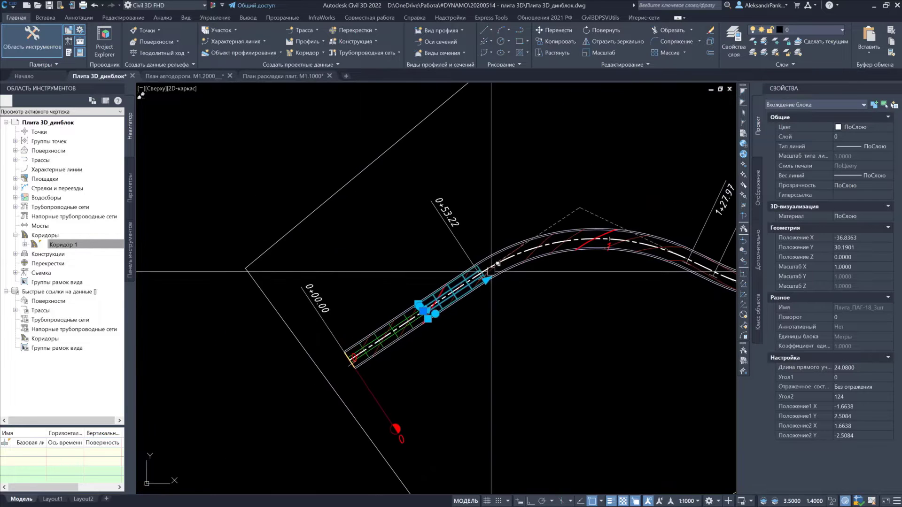
scroll(490, 271, up, 2)
click(551, 29)
scroll(382, 358, up, 3)
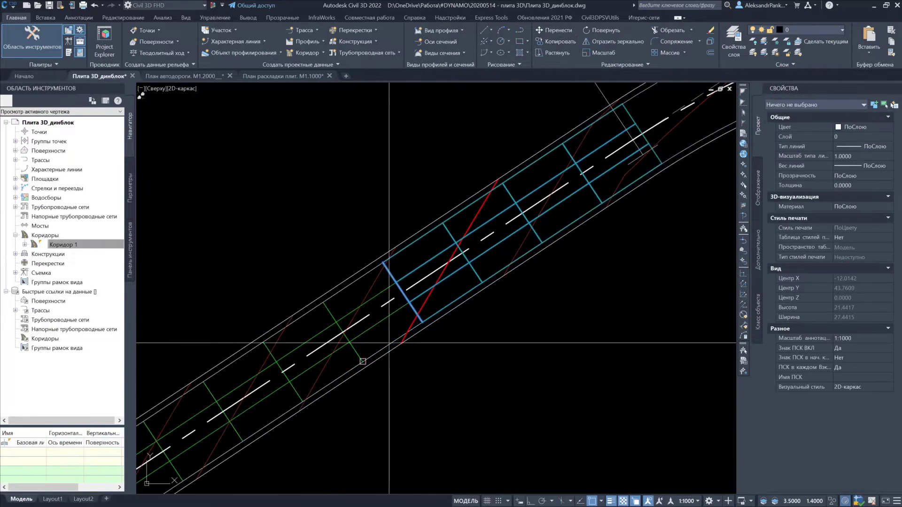
scroll(440, 306, up, 2)
middle_drag(513, 241, 439, 306)
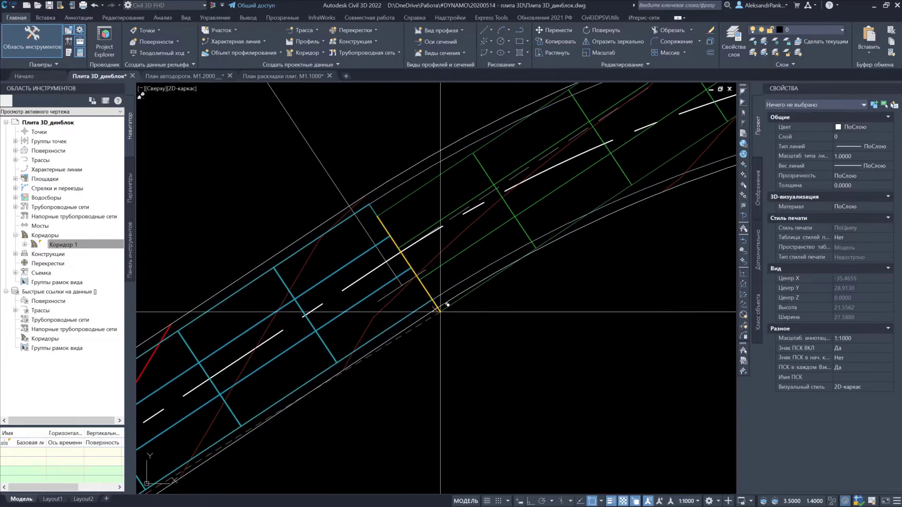
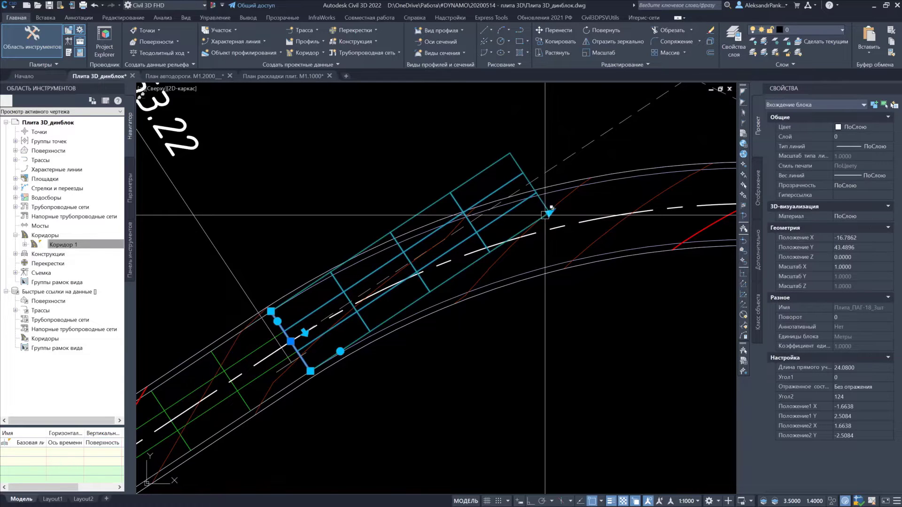
Step: Halve the first slab's length to 12.04 with its stretch grip
click(432, 285)
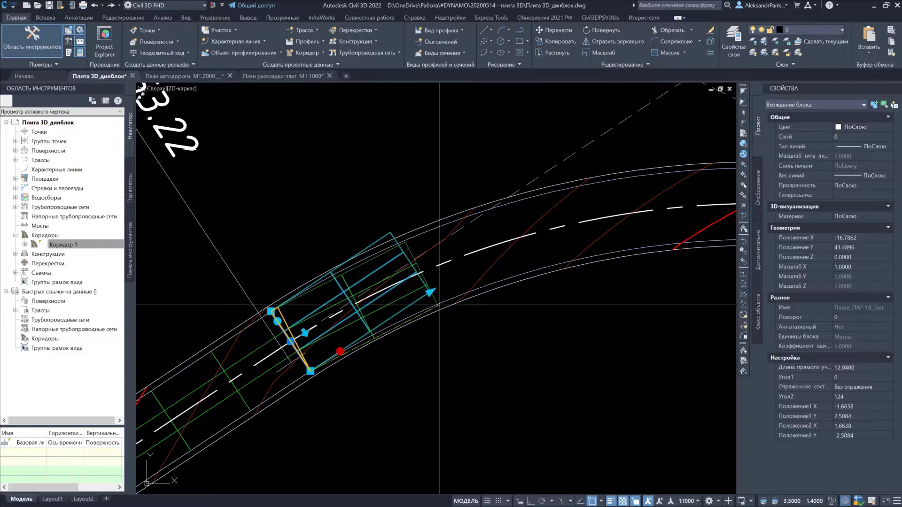
scroll(444, 311, up, 3)
scroll(413, 303, up, 2)
scroll(405, 296, up, 1)
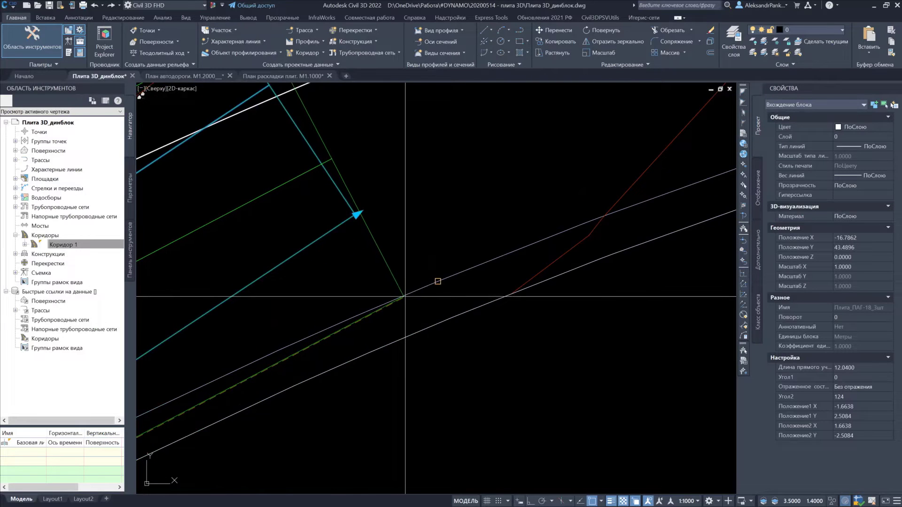
Step: Angle the slab's first end onto the curved road edge using the Nearest snap
shift+right_click(407, 298)
click(422, 478)
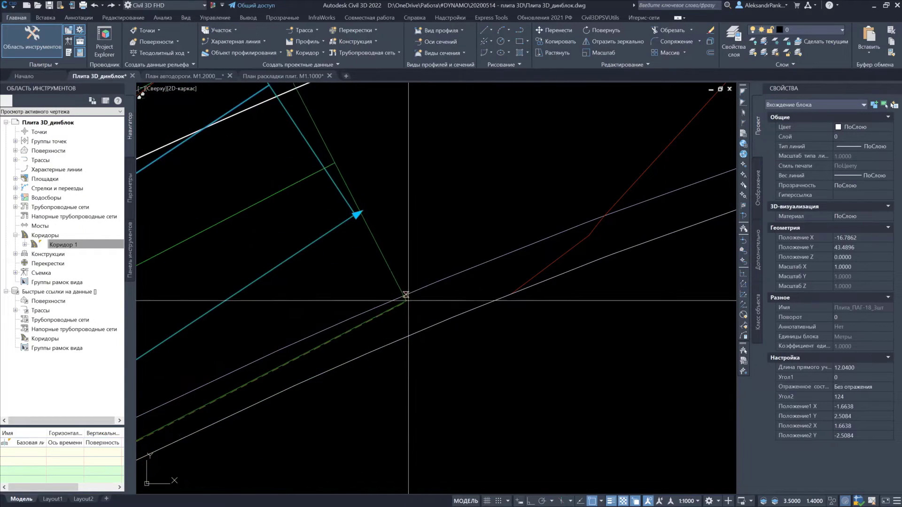
click(403, 296)
scroll(407, 282, down, 3)
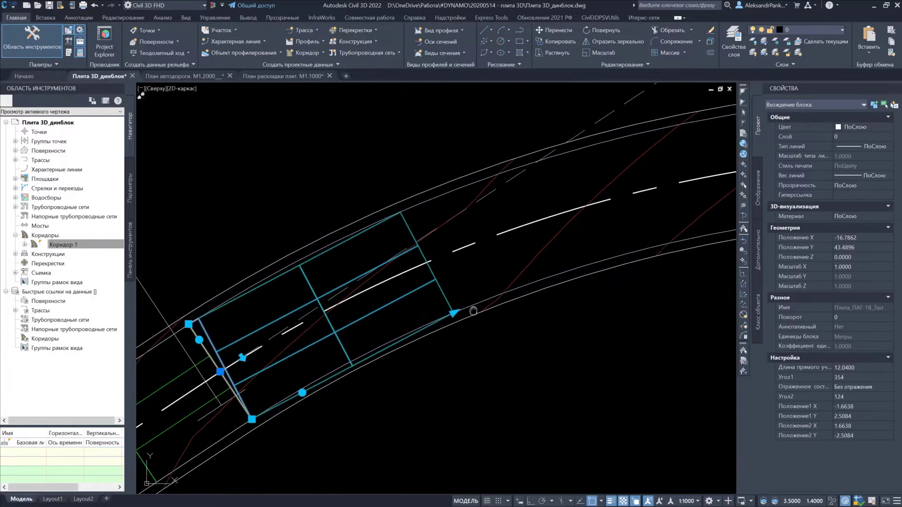
key(Escape)
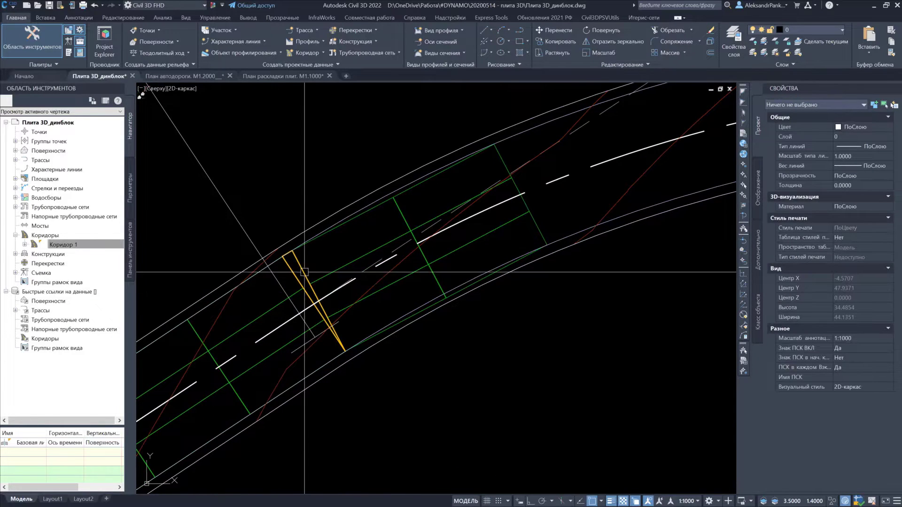
Step: Reselect the slab and fit its other end to the road edge
click(299, 259)
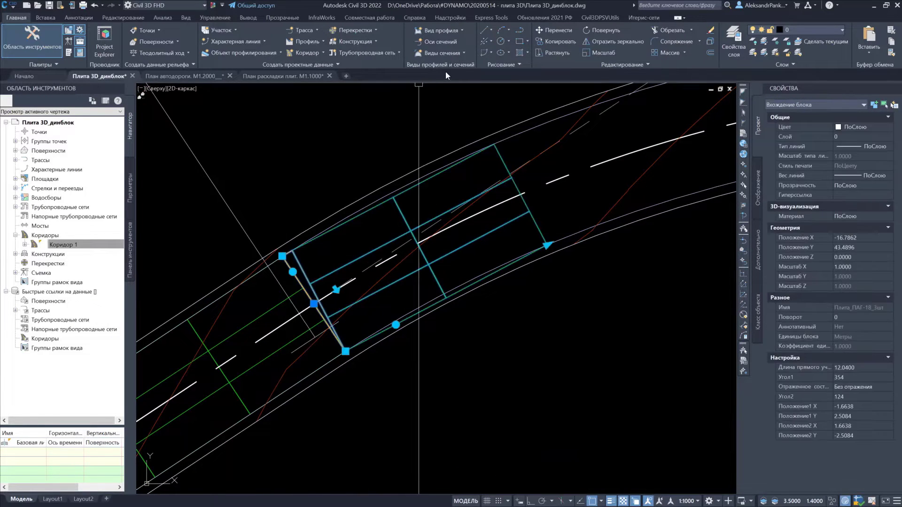
key(Escape)
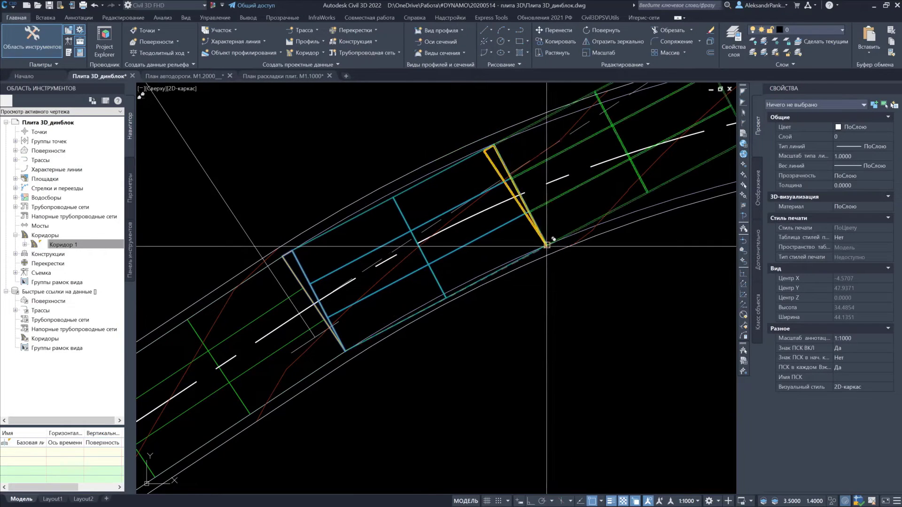
middle_drag(552, 237, 488, 299)
click(425, 291)
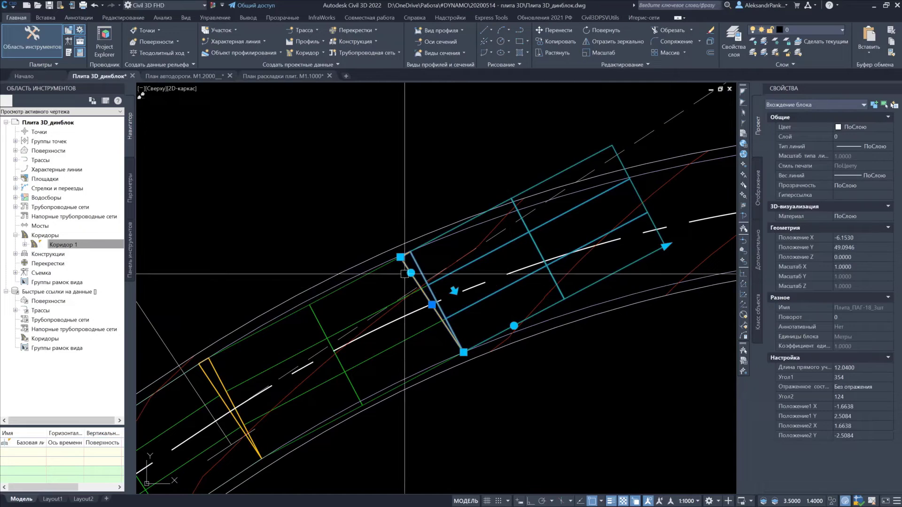
scroll(411, 272, up, 3)
scroll(329, 226, up, 5)
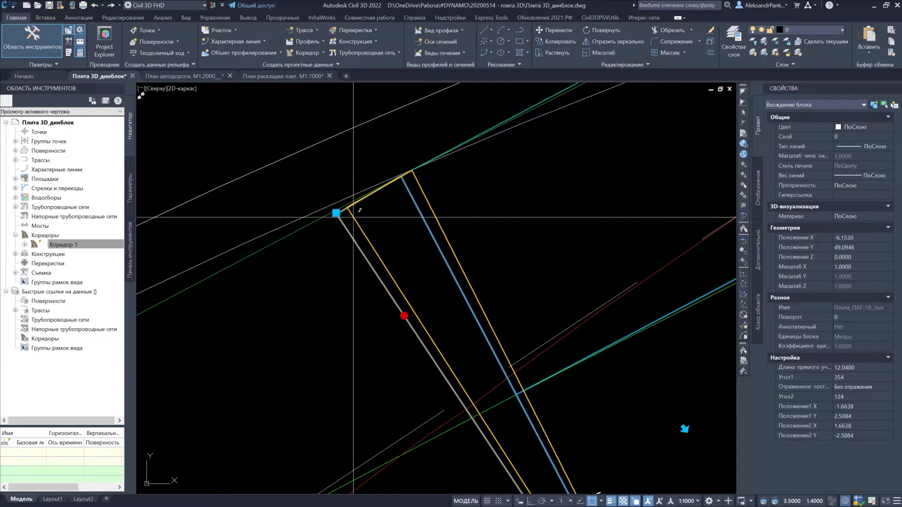
click(318, 223)
scroll(313, 206, down, 3)
scroll(404, 205, down, 2)
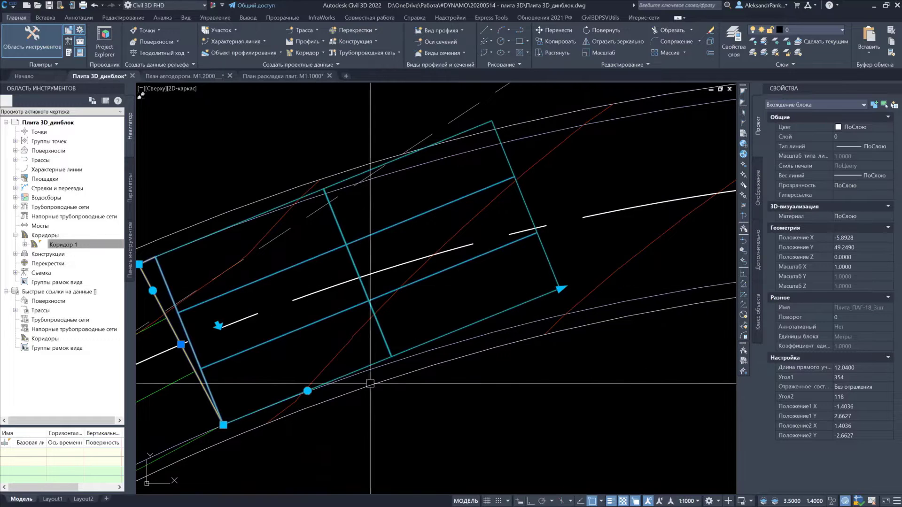
Step: Snap the slab's end-angle grip onto the corridor boundary line, giving angle 350
click(307, 391)
shift+right_click(546, 322)
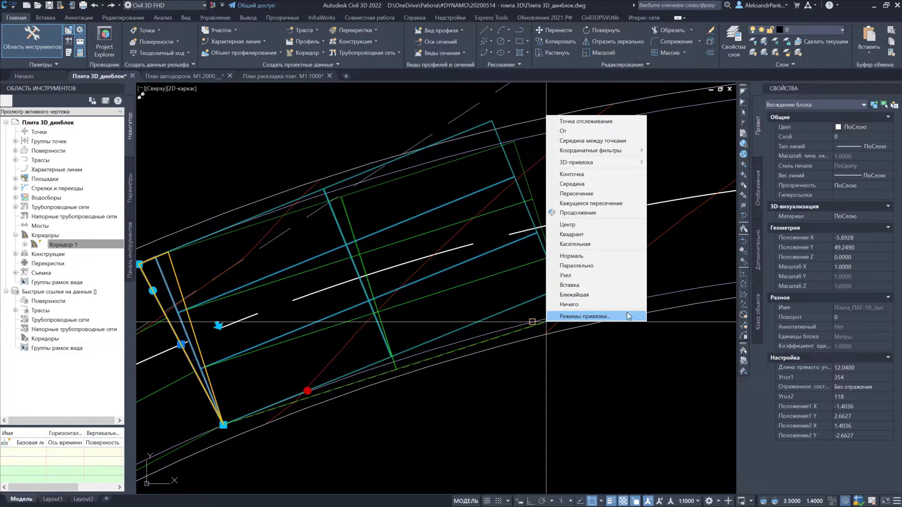
click(579, 294)
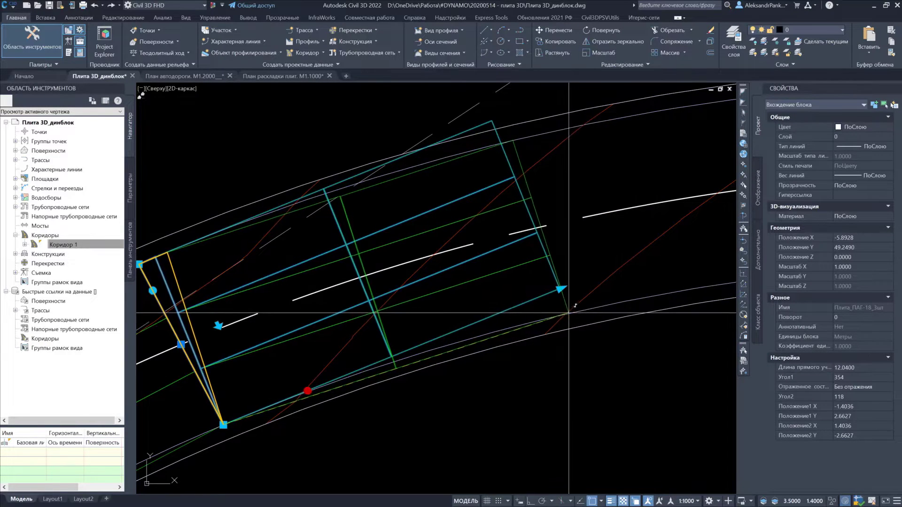
scroll(570, 313, up, 3)
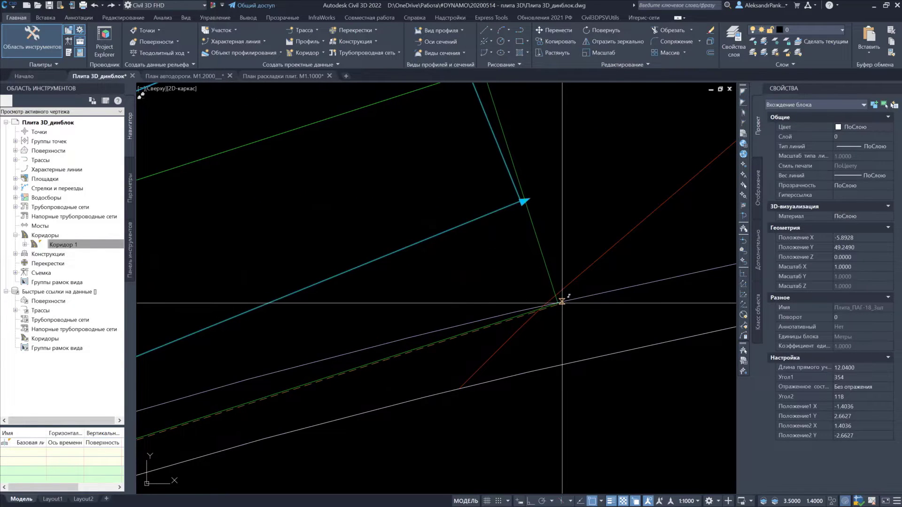
click(562, 301)
scroll(561, 301, down, 4)
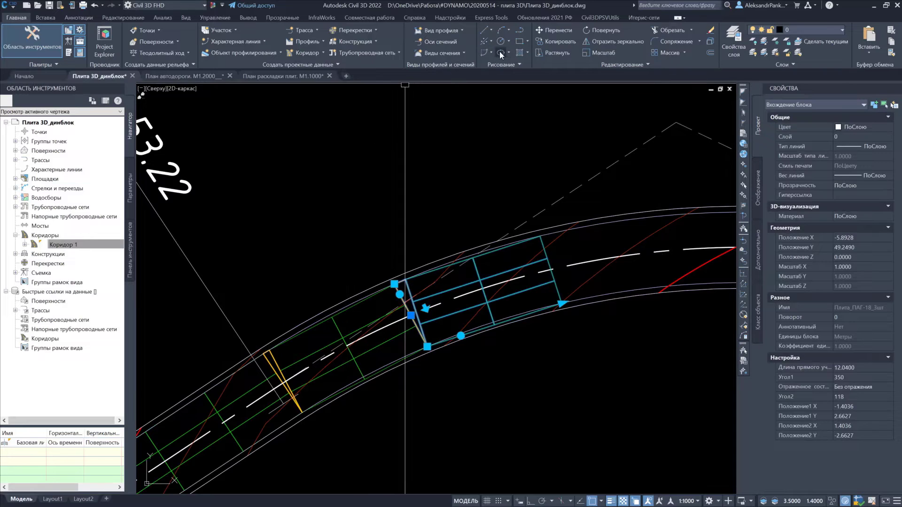
key(Escape)
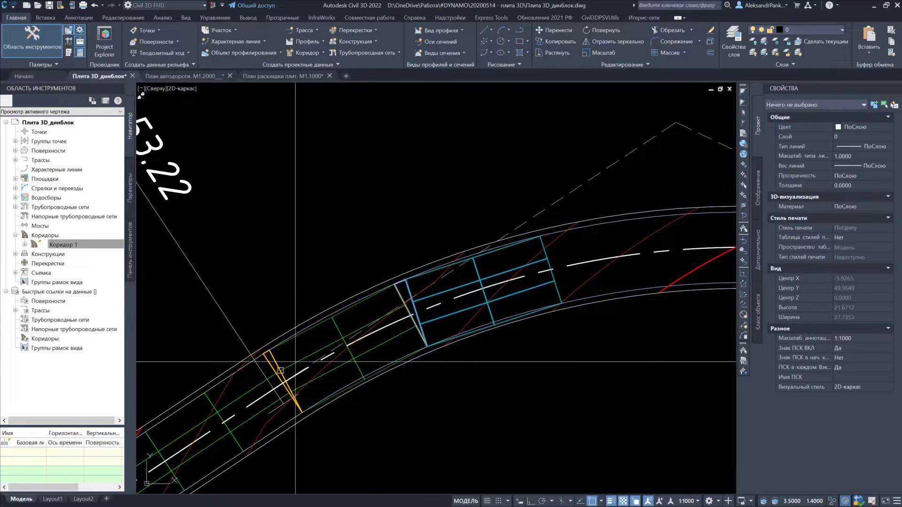
Step: Undo the last four edits
scroll(436, 322, up, 4)
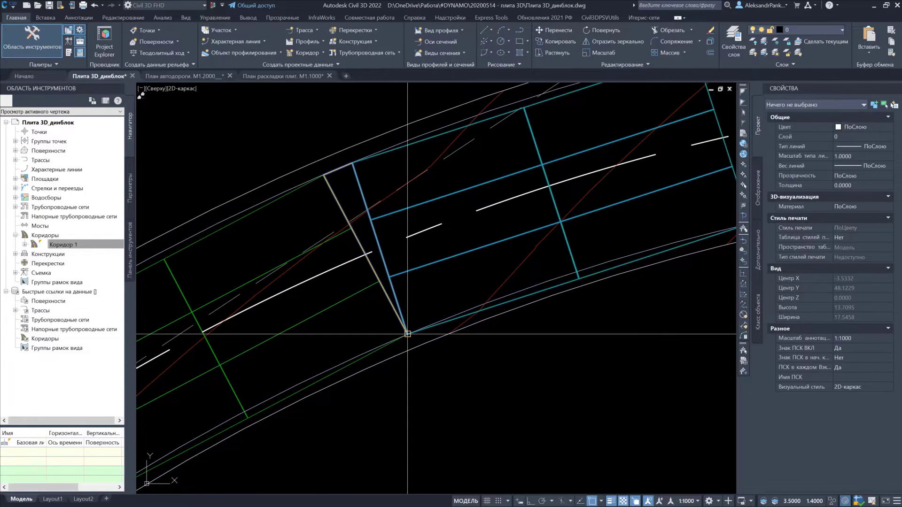
key(ctrl+z)
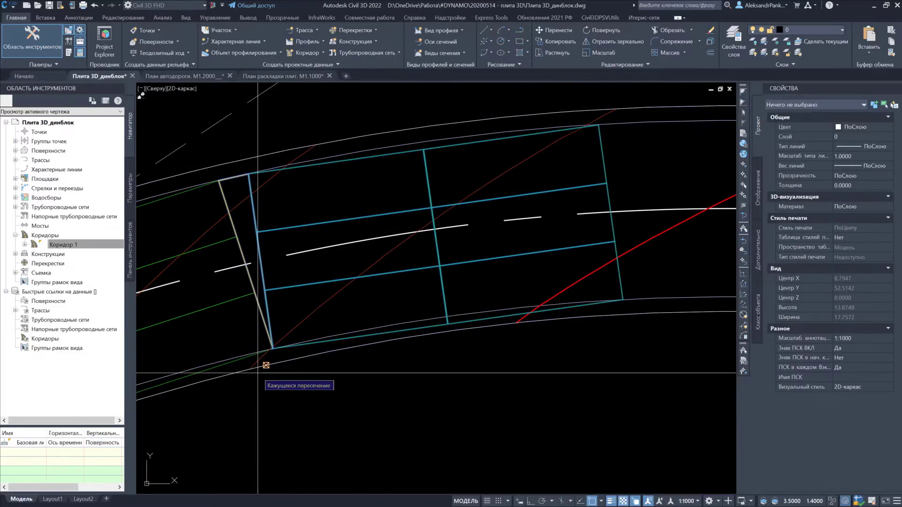
key(ctrl+z)
key(ctrl+z)
key(ctrl+z)
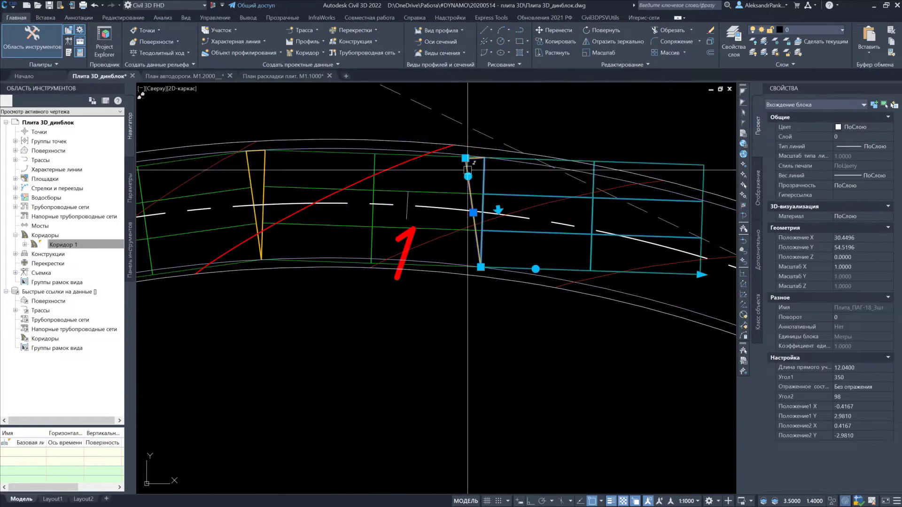
key(ctrl+z)
key(ctrl+z)
key(ctrl+z)
key(ctrl+z)
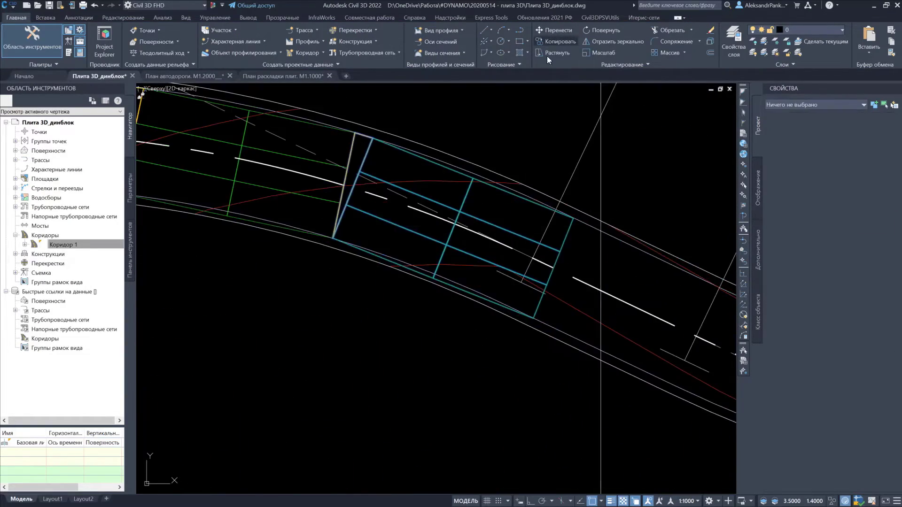
key(ctrl+z)
key(ctrl+z)
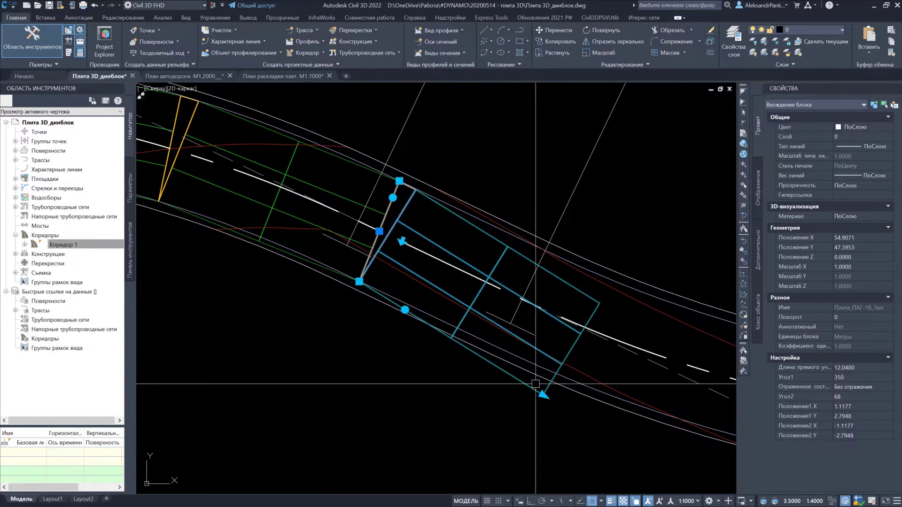
Step: Angle the next slab's end to 357 by snapping its grip onto the road edge
click(405, 310)
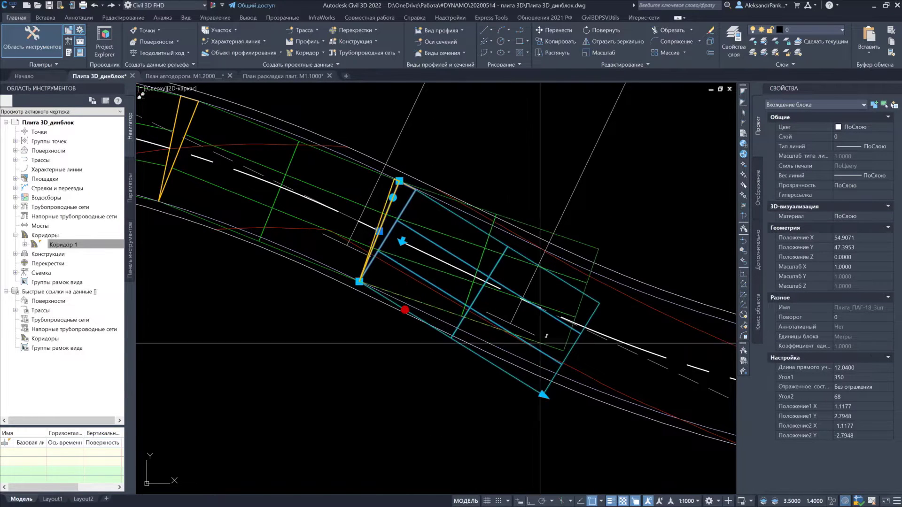
shift+right_click(581, 368)
click(634, 249)
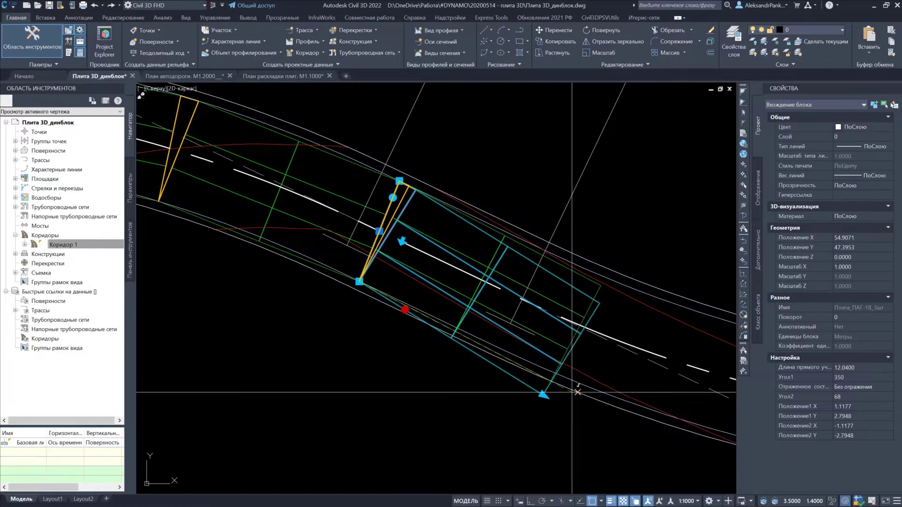
click(553, 372)
middle_drag(553, 372, 500, 343)
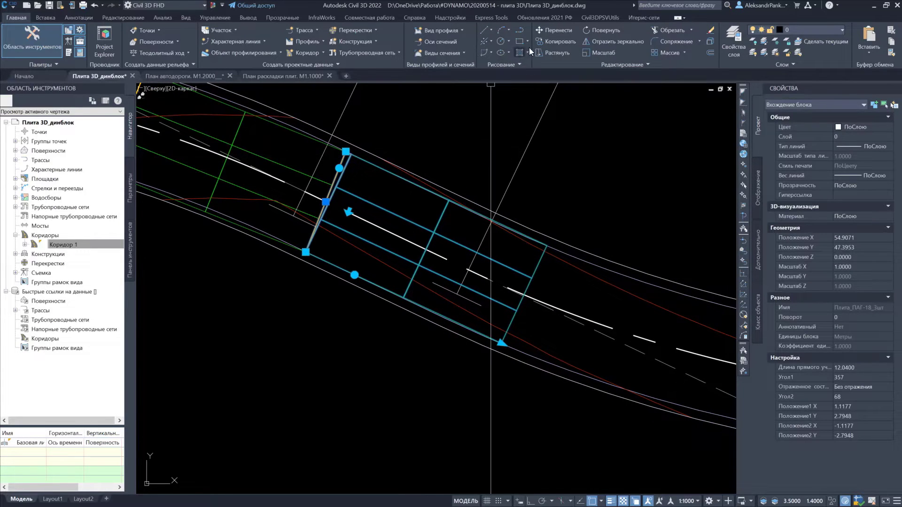
Step: Copy the slab from its corner to its far corner and select the new copy
click(545, 41)
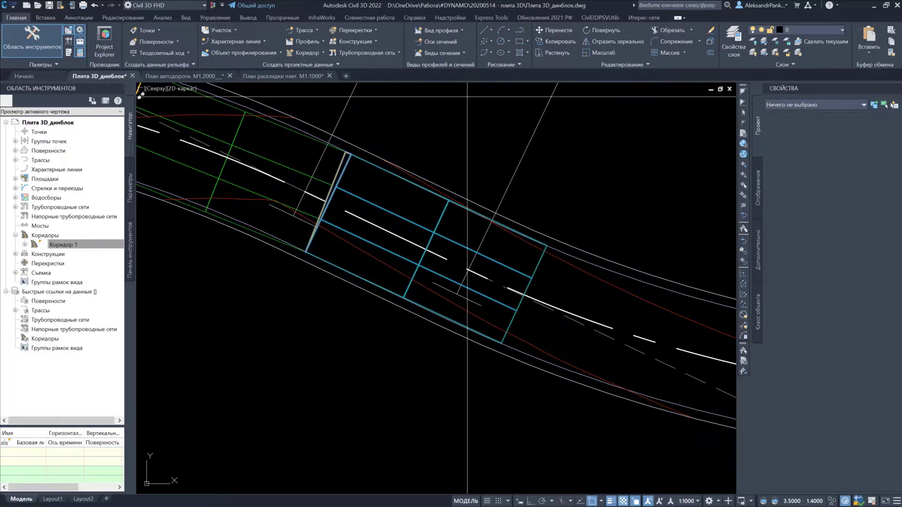
click(305, 252)
click(502, 342)
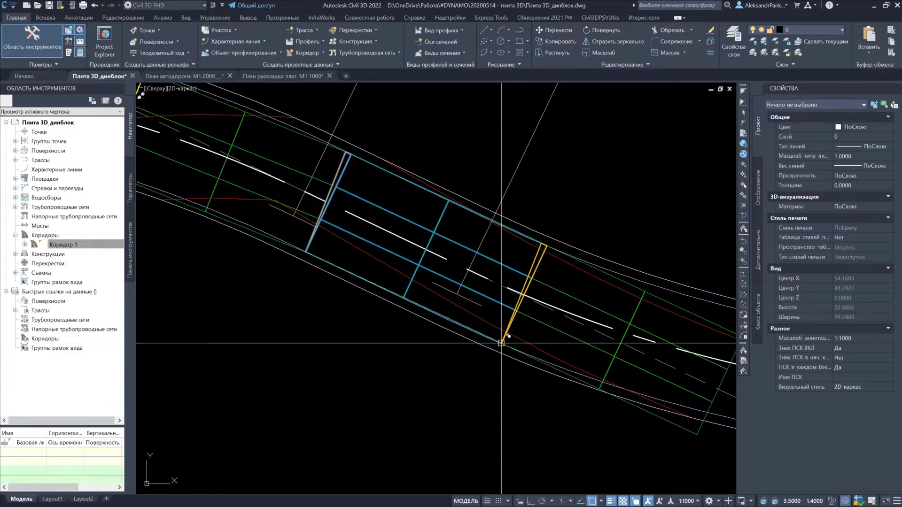
middle_drag(541, 329, 338, 266)
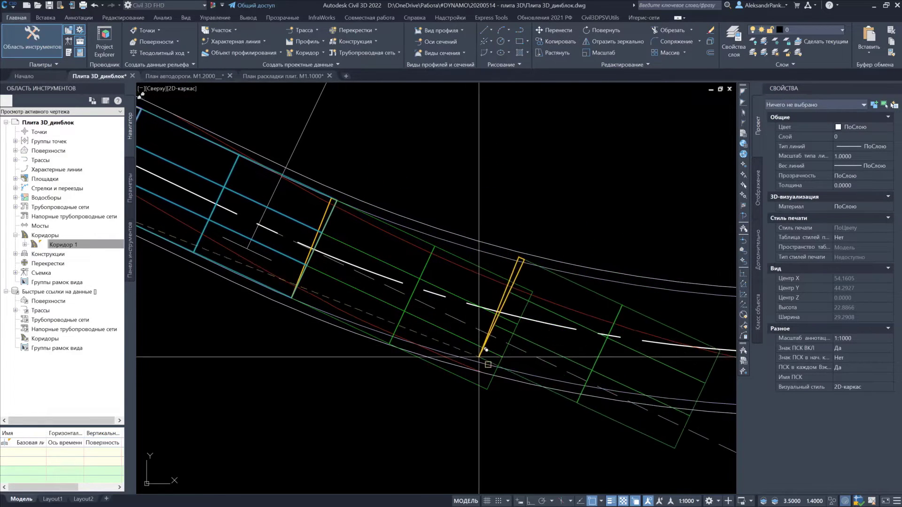
key(Escape)
click(516, 332)
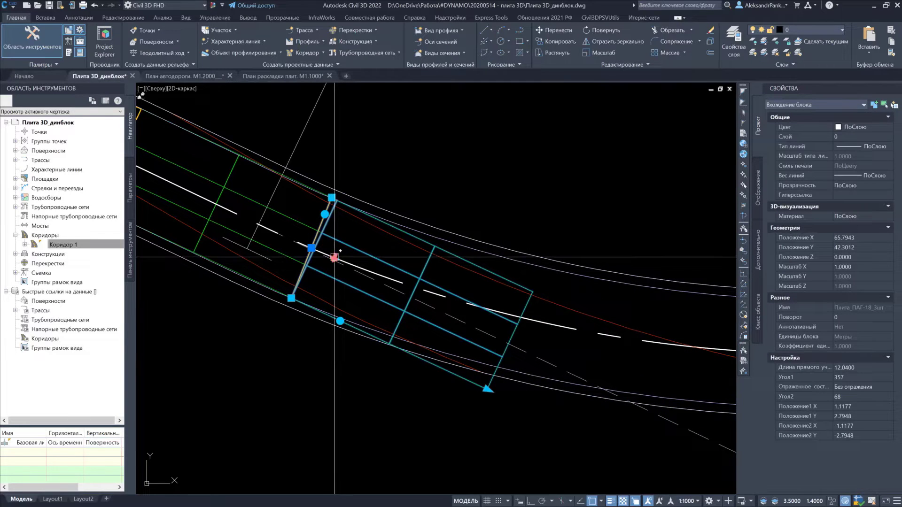
Step: Flip the copied slab to follow the curve and angle its end onto the road edge
click(334, 257)
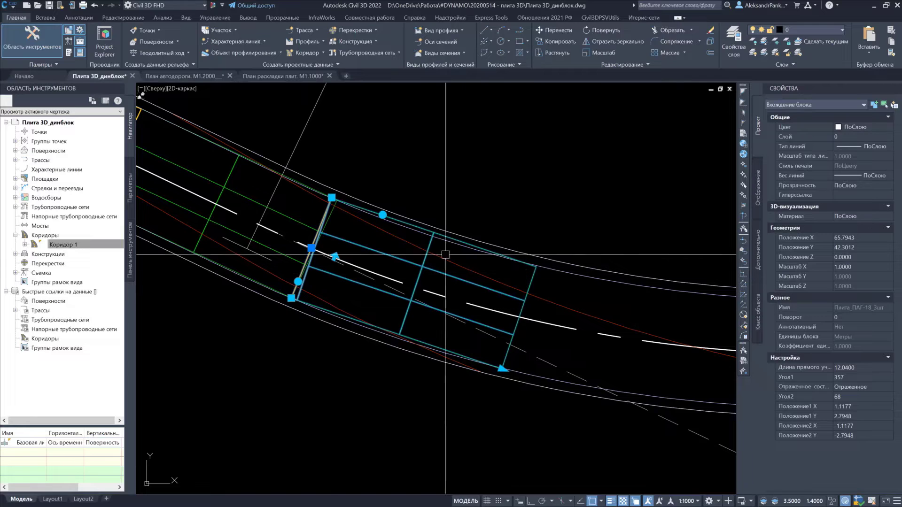
click(383, 214)
scroll(423, 213, up, 8)
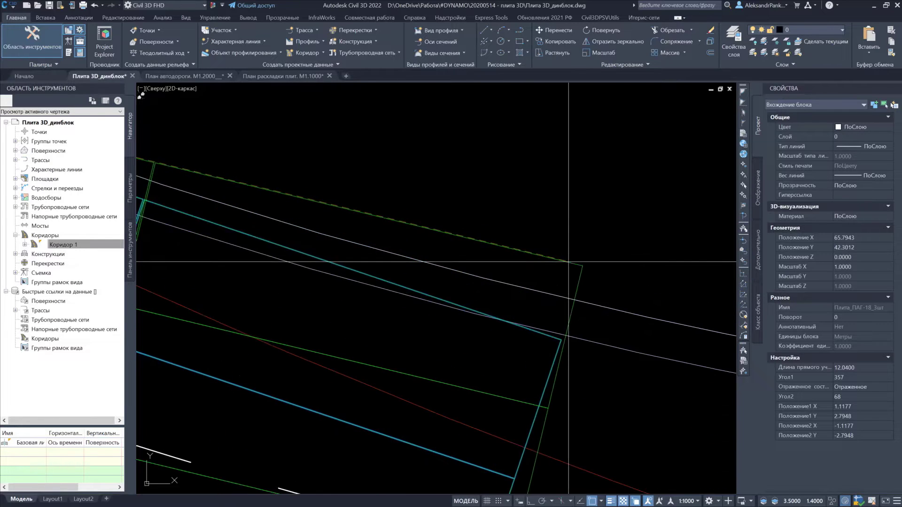
shift+right_click(581, 266)
click(610, 447)
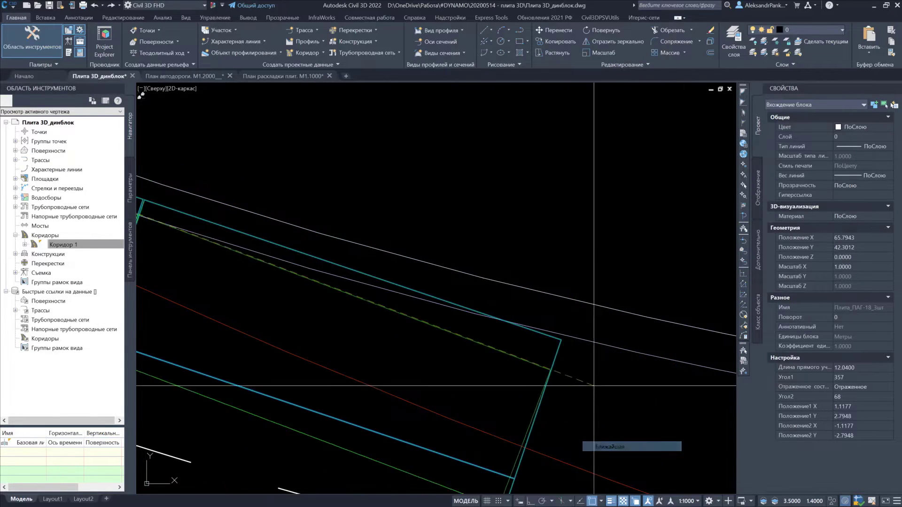
click(563, 334)
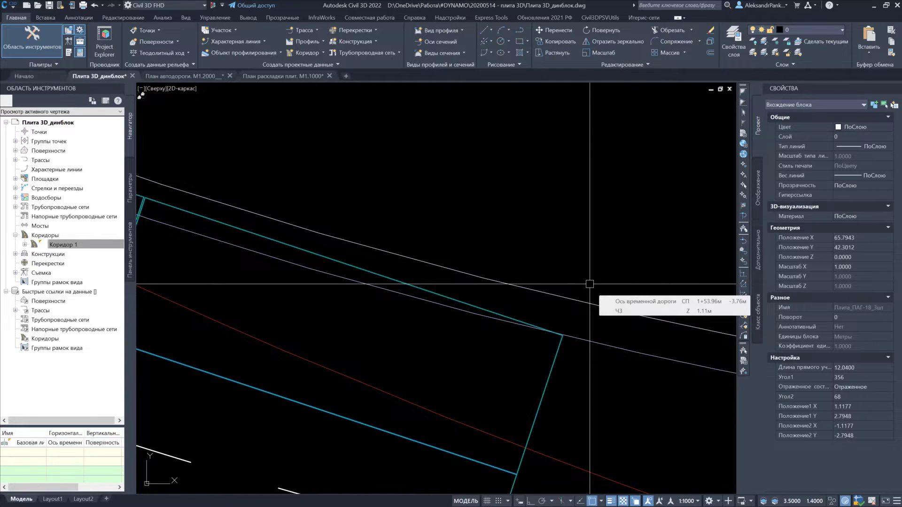
scroll(589, 284, down, 5)
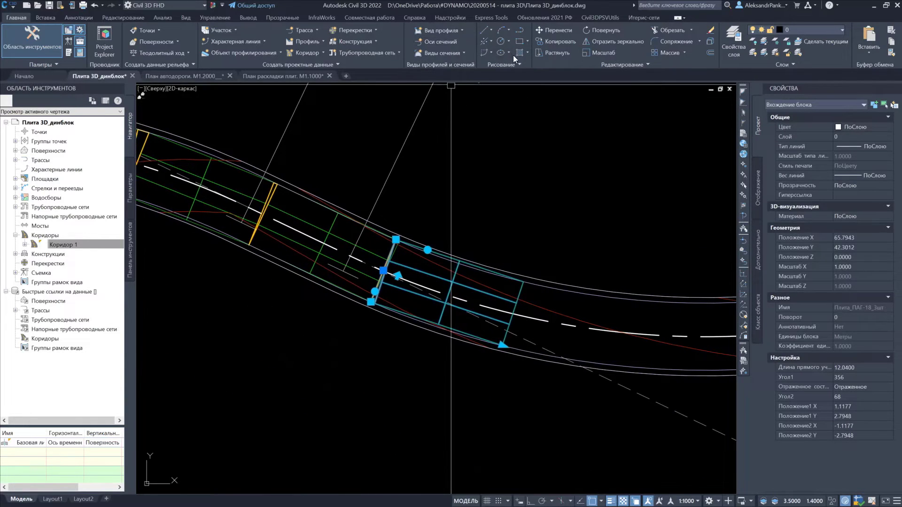
key(Escape)
Step: Zoom around the curve and select slab blocks along the corridor to check them
scroll(484, 202, up, 3)
scroll(316, 213, up, 3)
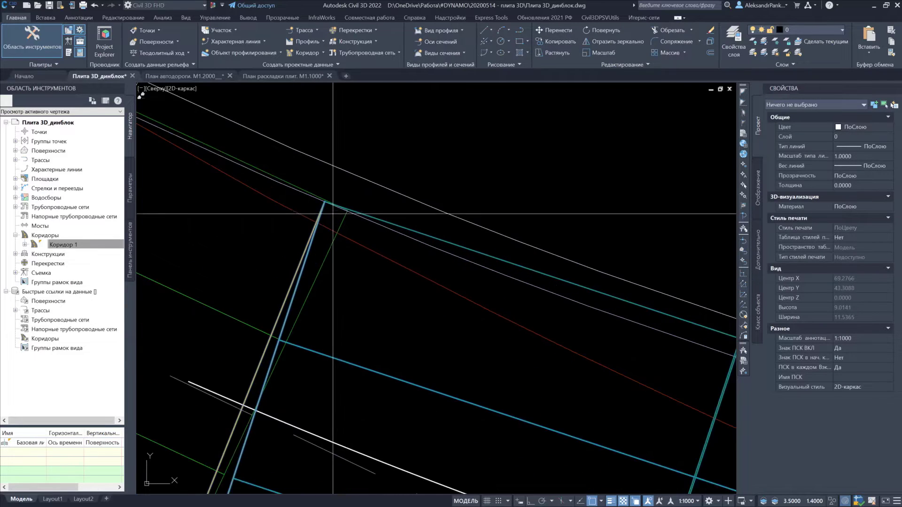
scroll(330, 202, up, 2)
scroll(346, 205, down, 3)
scroll(398, 262, up, 3)
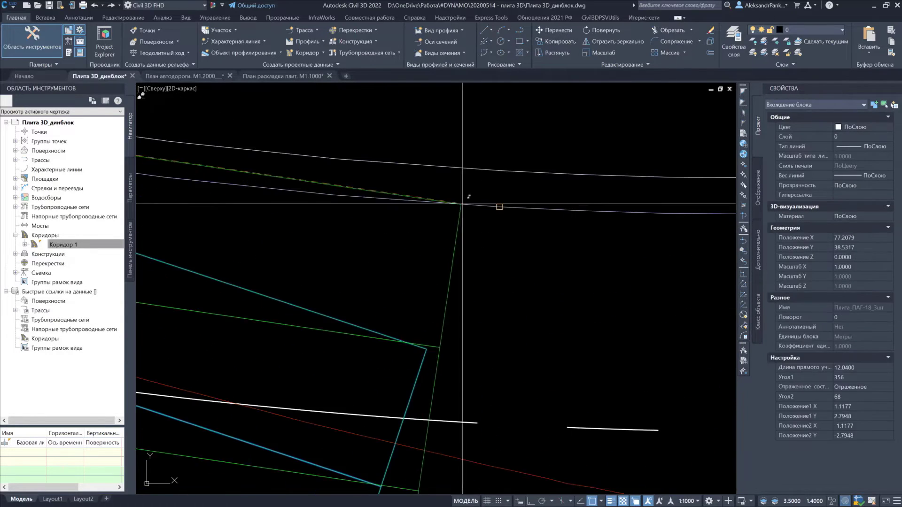
scroll(495, 203, down, 2)
scroll(466, 201, down, 3)
scroll(467, 226, up, 4)
click(470, 210)
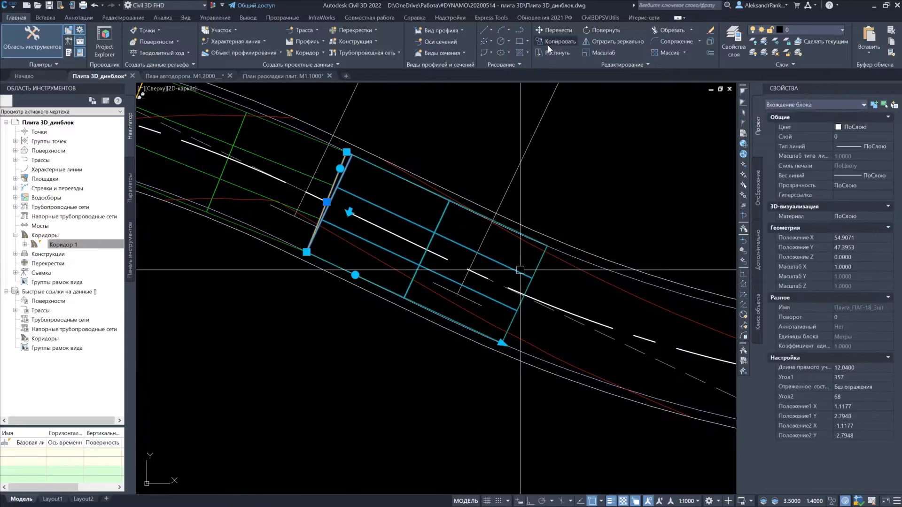
key(Escape)
scroll(499, 342, up, 2)
click(399, 225)
key(Escape)
scroll(451, 282, up, 2)
Step: Grab a slab corner to reposition it, then pick the next slab along the curve
click(517, 261)
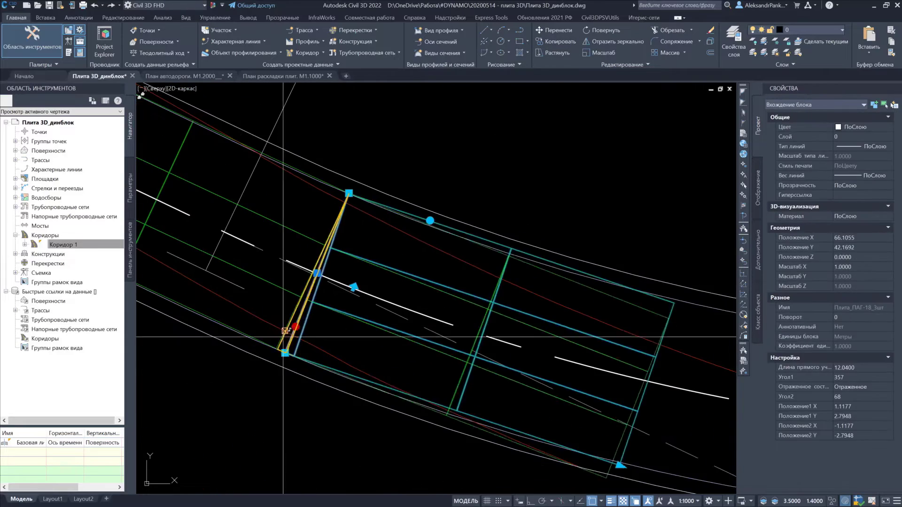
scroll(677, 298, down, 3)
scroll(404, 268, up, 2)
scroll(514, 316, up, 2)
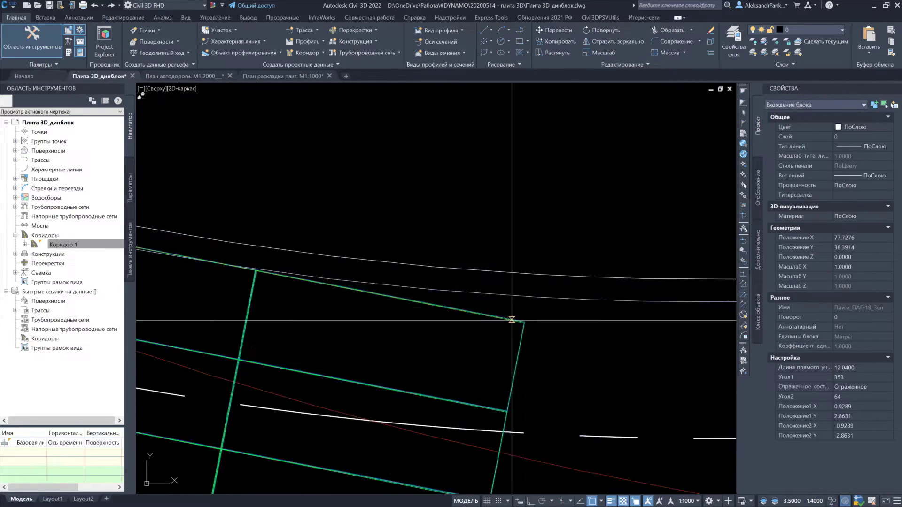
scroll(515, 187, down, 2)
key(Escape)
scroll(519, 322, up, 2)
click(519, 324)
scroll(520, 329, up, 1)
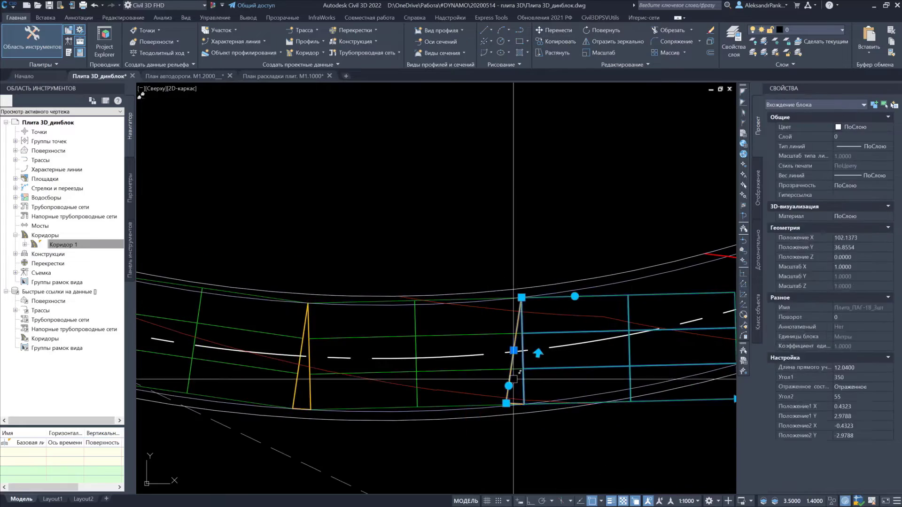
key(Escape)
scroll(430, 324, up, 2)
scroll(430, 325, down, 2)
Step: Snap the slab's corner to the neighbouring slab's insertion point
click(467, 324)
scroll(467, 242, up, 3)
right_click(467, 242)
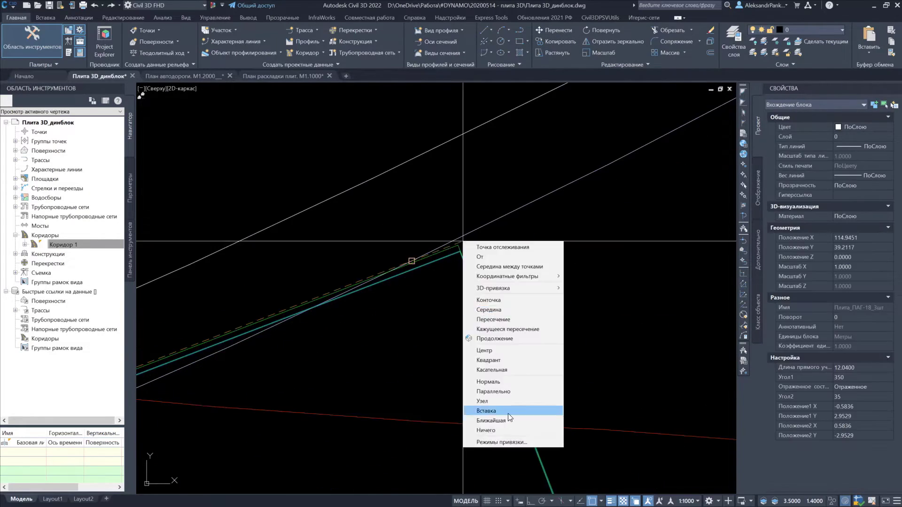
click(508, 413)
scroll(487, 93, down, 2)
scroll(547, 192, up, 4)
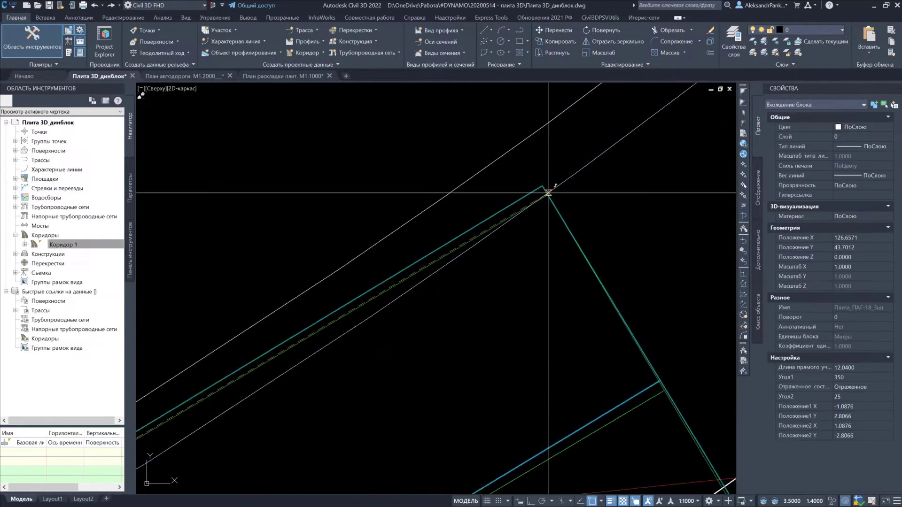
click(592, 204)
Step: Switch the upper-end slab's Отраженное состояние to the other mirrored state
scroll(382, 286, down, 3)
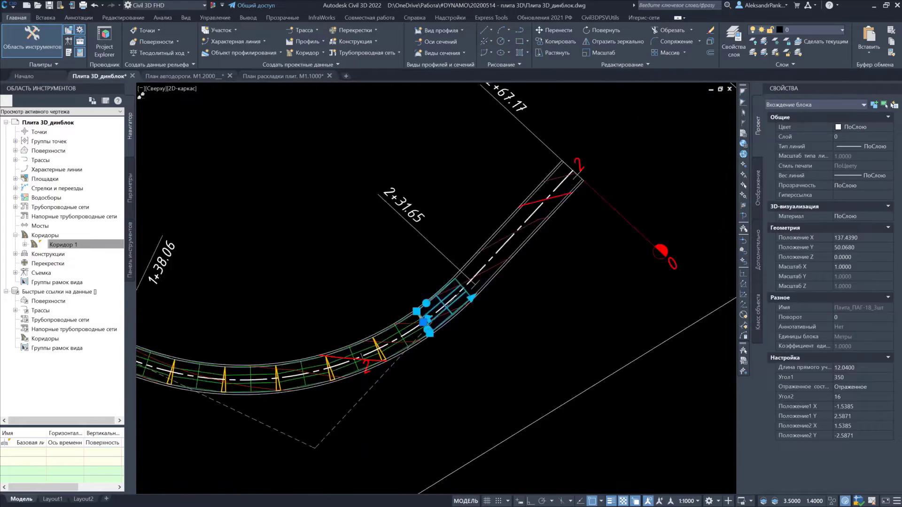
scroll(461, 293, up, 3)
key(Escape)
click(461, 293)
scroll(461, 293, down, 2)
scroll(396, 326, up, 2)
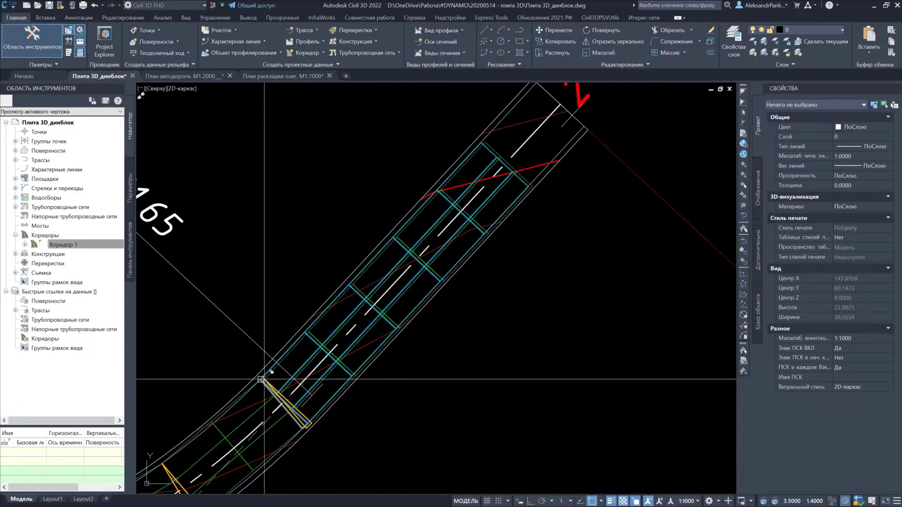
click(855, 386)
click(850, 405)
scroll(540, 188, down, 3)
key(Escape)
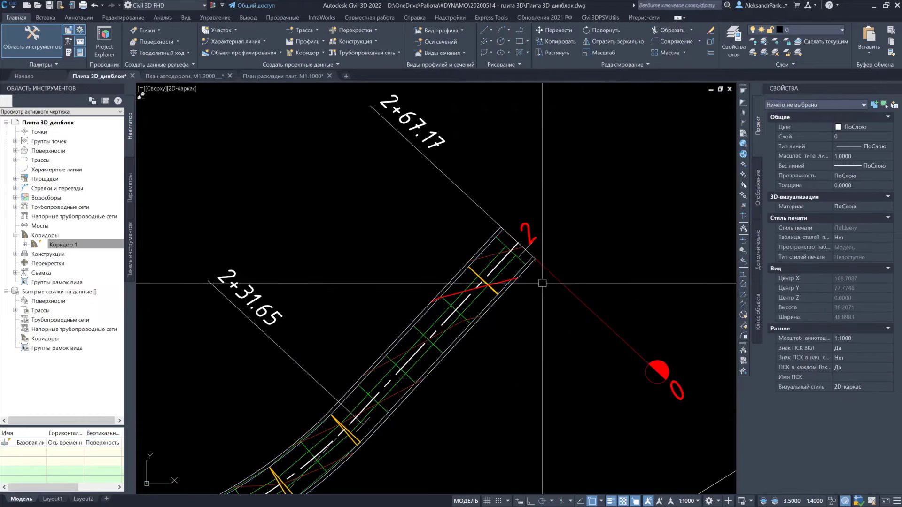
Step: Zoom and pan to review the whole S-shaped corridor up to station 0+53.22
scroll(535, 260, down, 4)
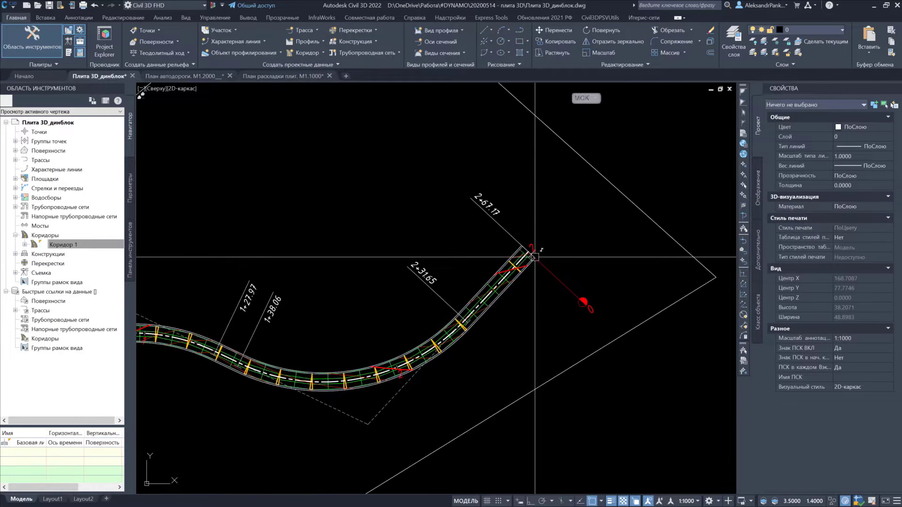
scroll(439, 325, down, 3)
scroll(450, 287, down, 1)
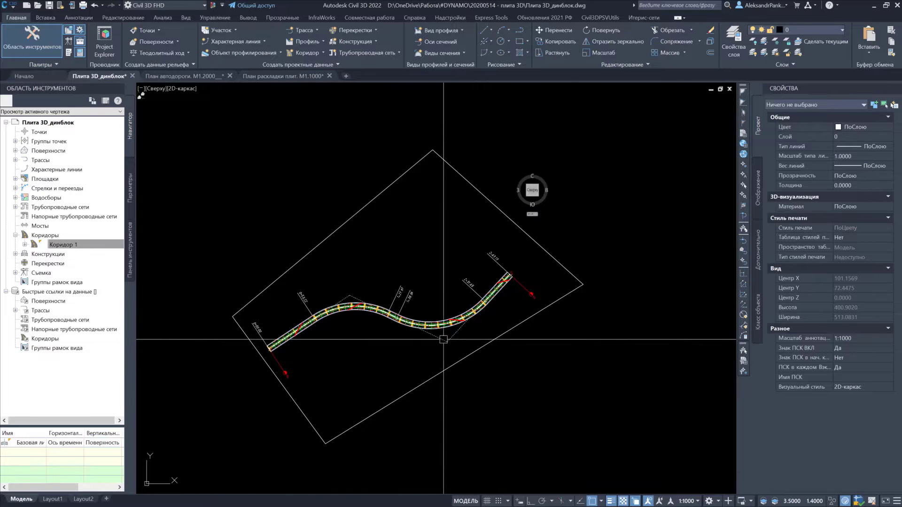
scroll(434, 339, up, 5)
scroll(439, 336, down, 1)
scroll(435, 358, down, 1)
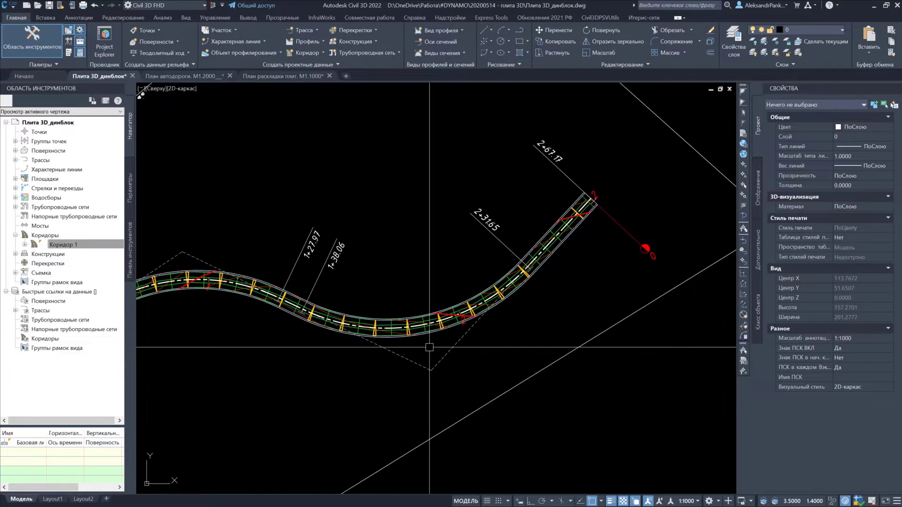
middle_drag(435, 358, 538, 345)
middle_drag(442, 247, 519, 254)
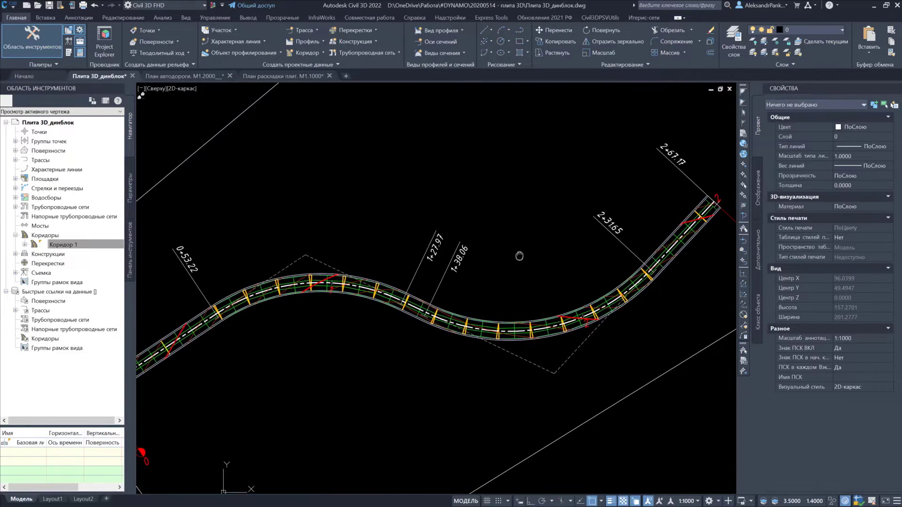
Step: Launch Dynamo from Управление, maximise it, and open Плита 3D_динблок_линии_по поверхности.dyn
click(213, 16)
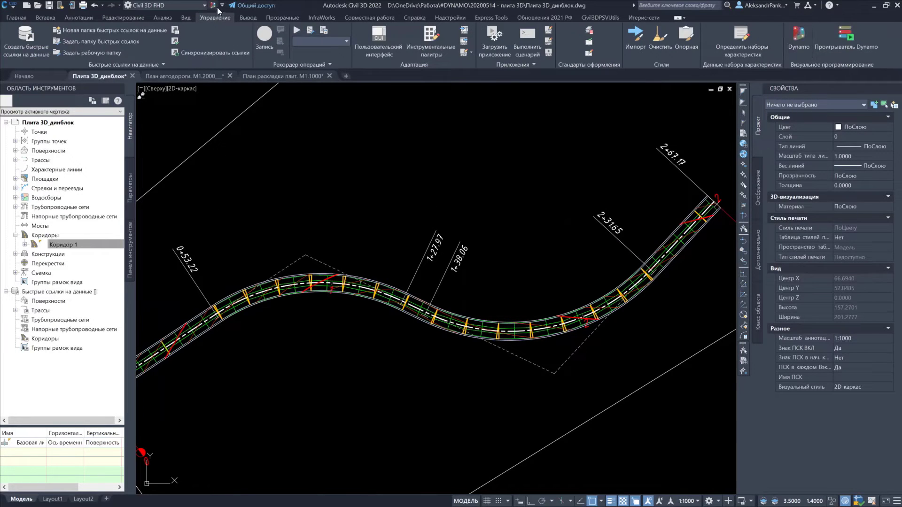
click(216, 7)
double_click(270, 31)
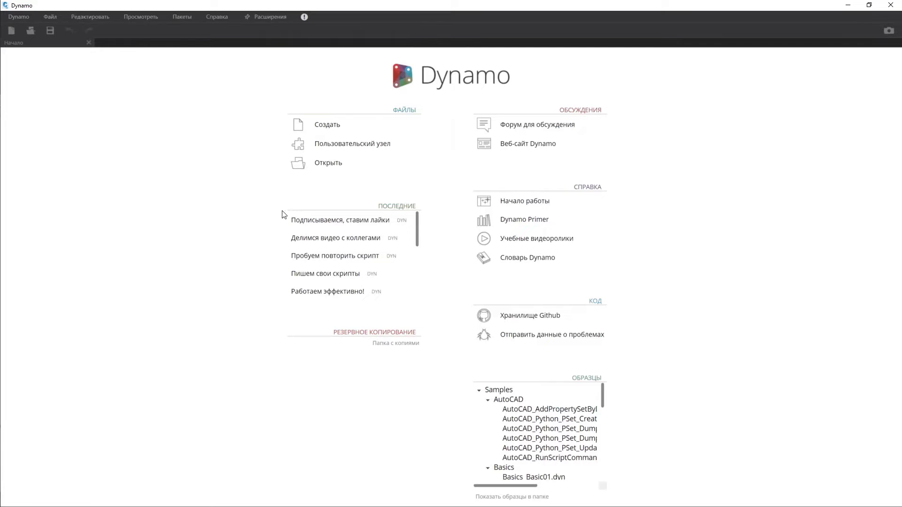
click(334, 167)
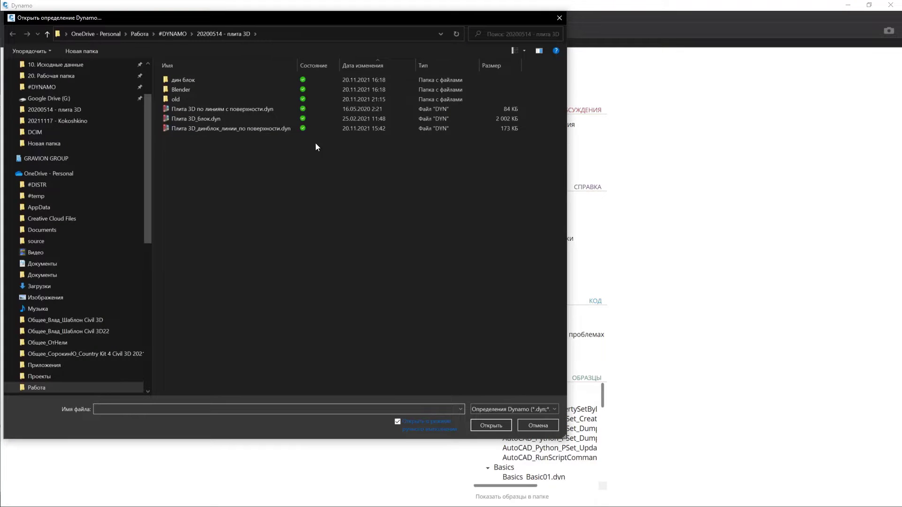
click(230, 125)
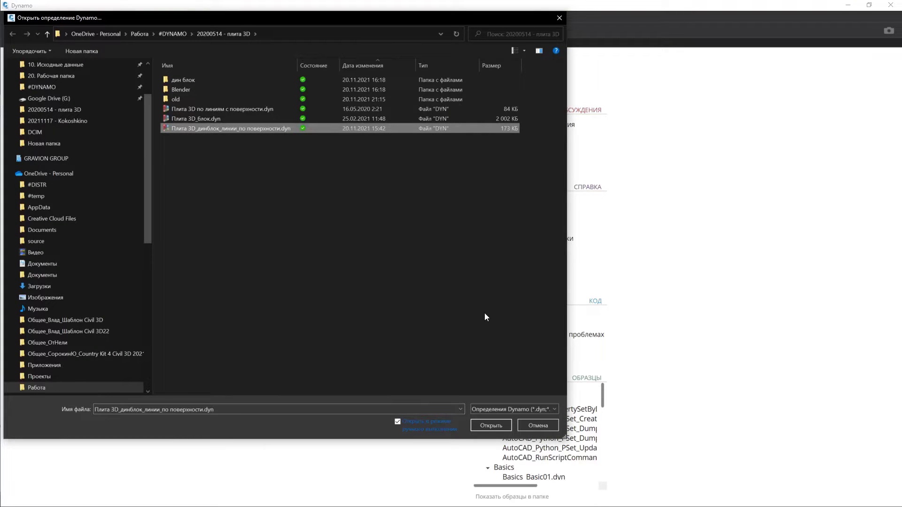
click(489, 426)
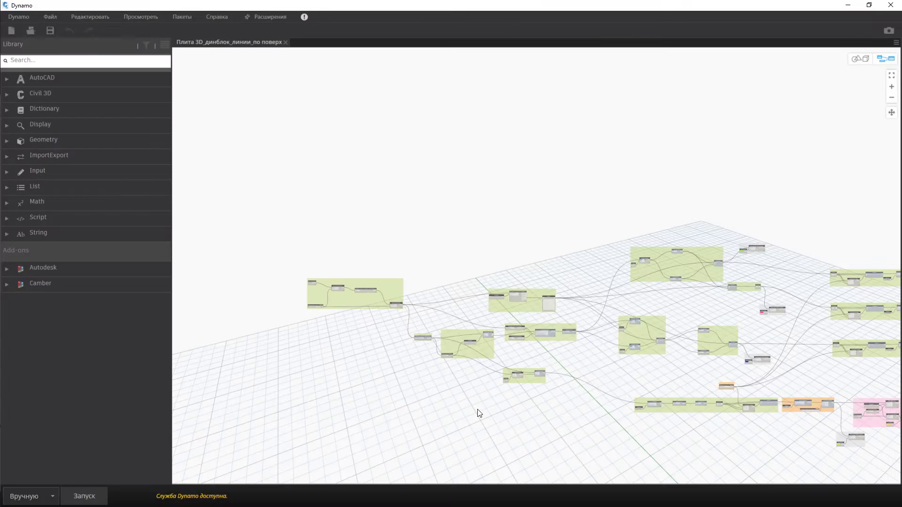
Step: Pan the graph past the mirrored-state, geometry and start-point groups
scroll(422, 337, up, 2)
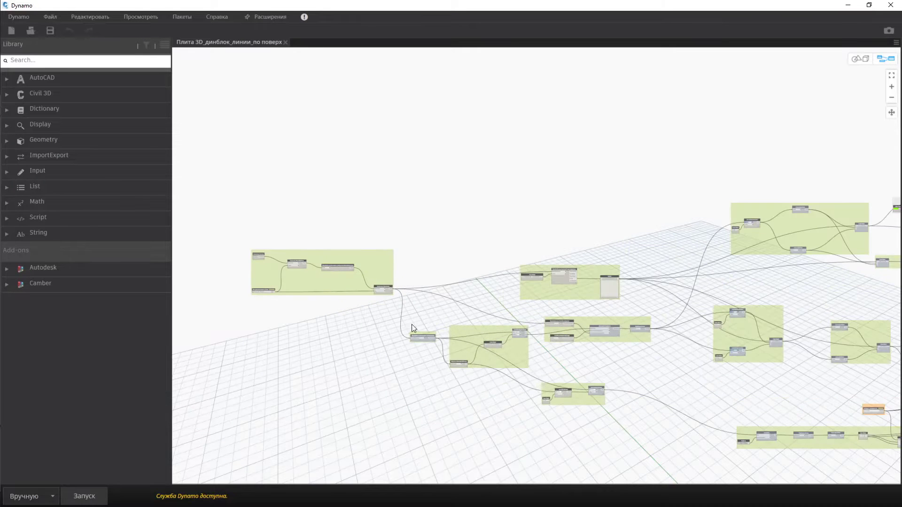
scroll(334, 310, up, 2)
scroll(332, 295, up, 3)
scroll(550, 353, up, 2)
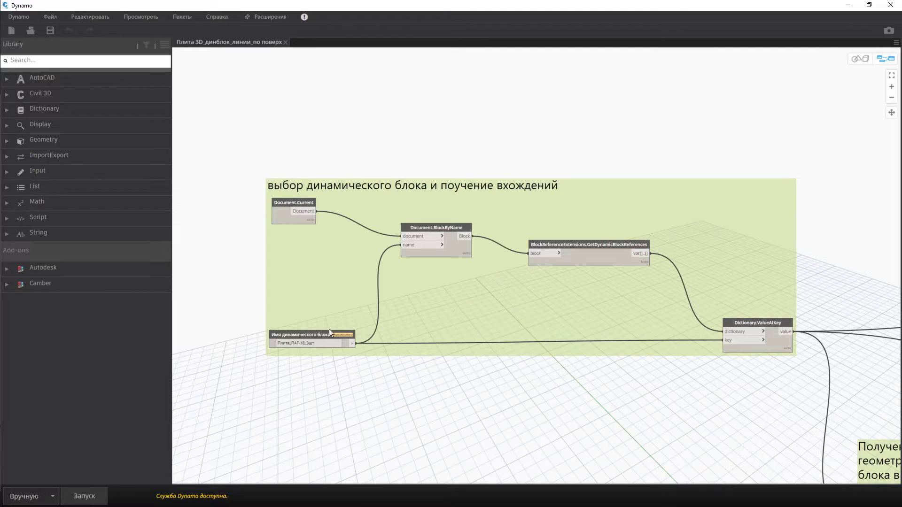
scroll(330, 340, down, 3)
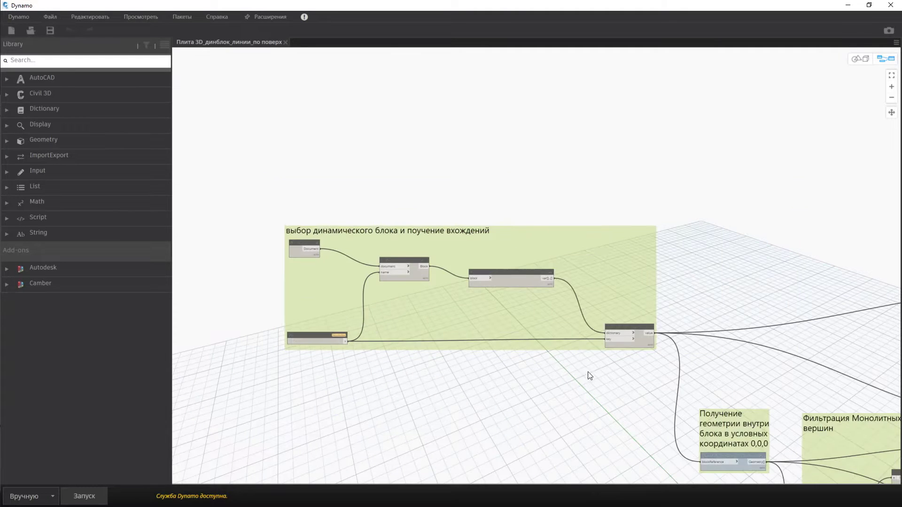
middle_drag(592, 376, 388, 257)
mouse_move(544, 261)
middle_down()
mouse_move(477, 215)
mouse_move(345, 208)
middle_up()
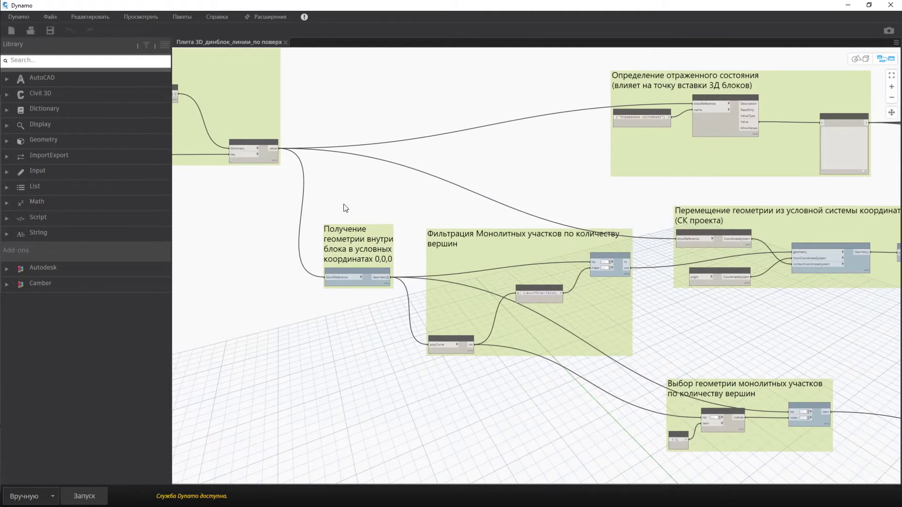
middle_drag(647, 324, 510, 307)
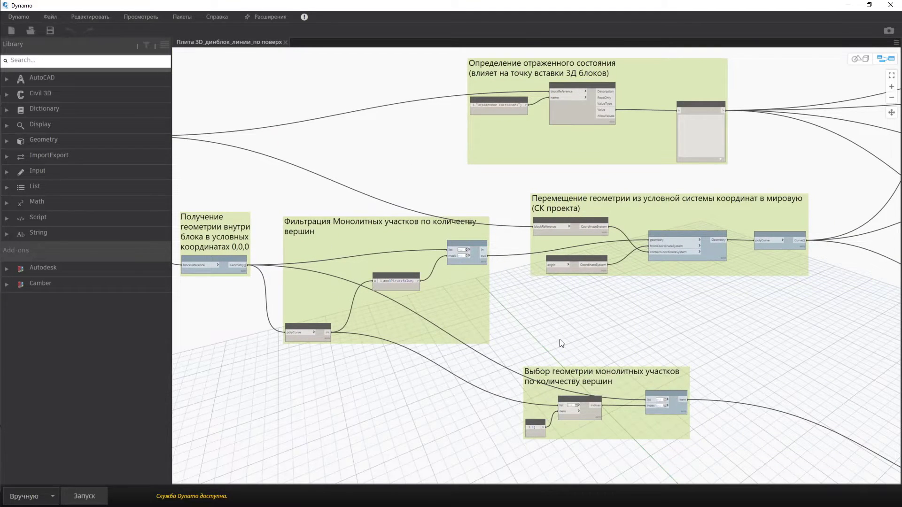
mouse_move(559, 343)
middle_down()
mouse_move(536, 330)
mouse_move(483, 344)
mouse_move(437, 418)
middle_up()
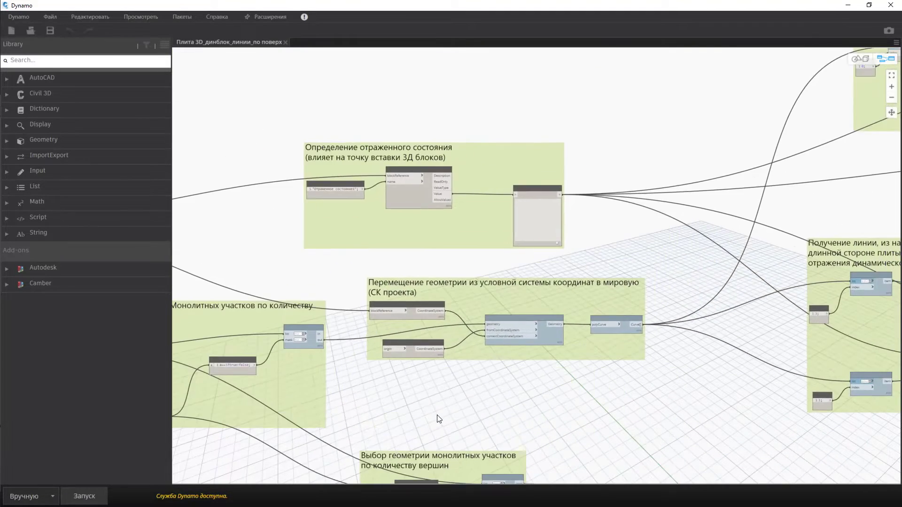
mouse_move(641, 243)
middle_down()
mouse_move(426, 279)
mouse_move(264, 354)
middle_up()
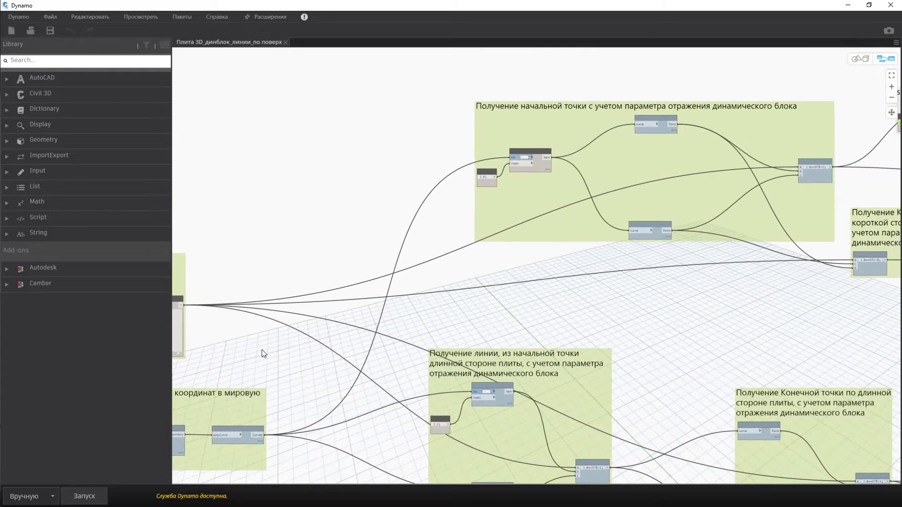
middle_drag(606, 259, 535, 230)
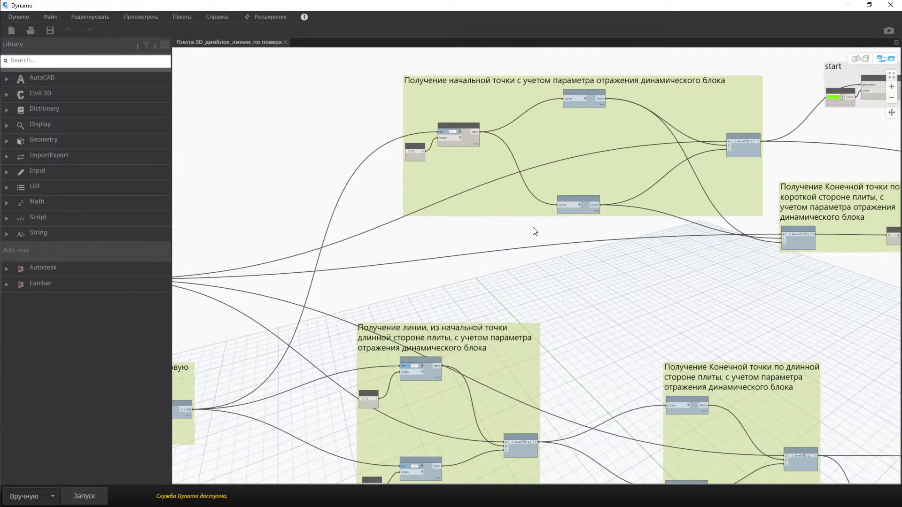
Step: Pan to the End nodes, surface-selection node and monolith-solid group showing thickness 2.000
scroll(535, 230, down, 2)
middle_drag(547, 277, 496, 240)
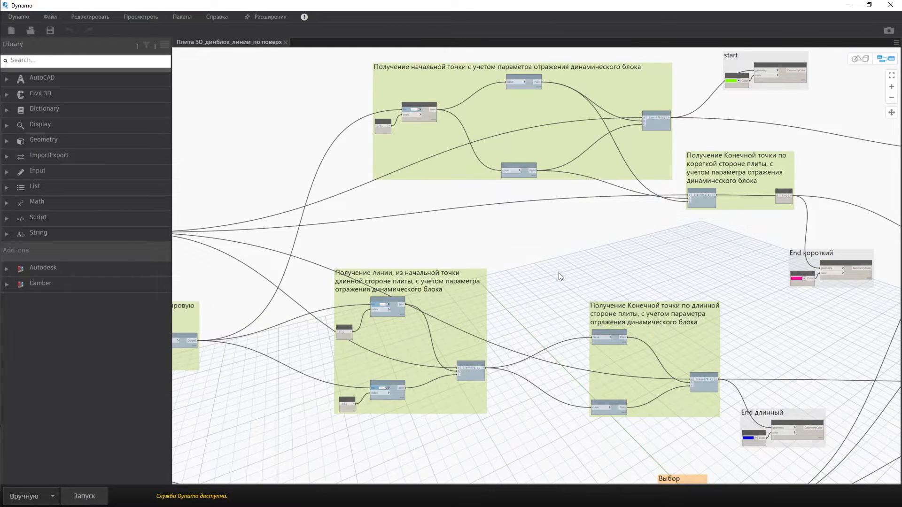
middle_drag(554, 347, 495, 264)
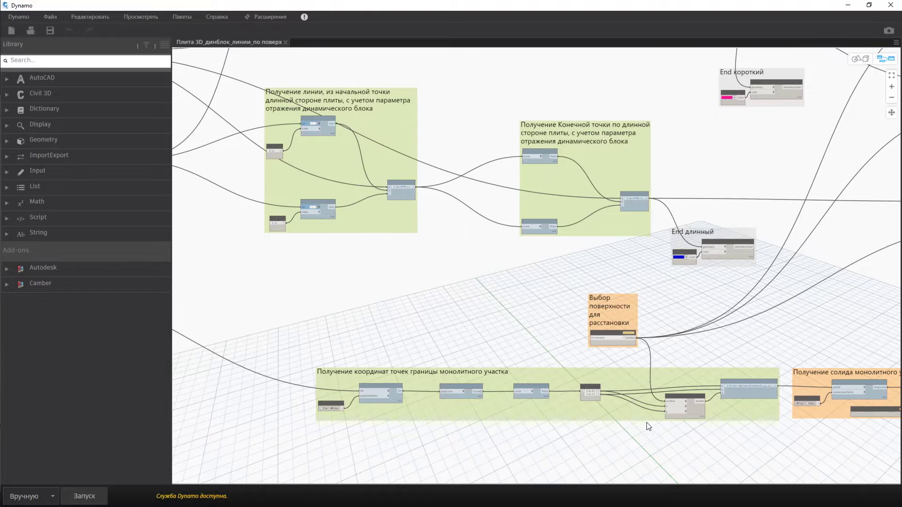
middle_drag(710, 369, 578, 368)
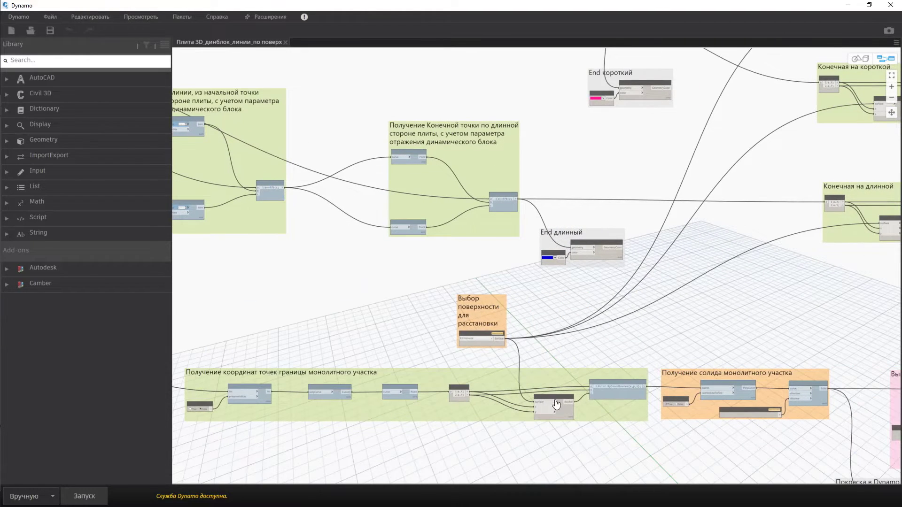
scroll(470, 393, up, 1)
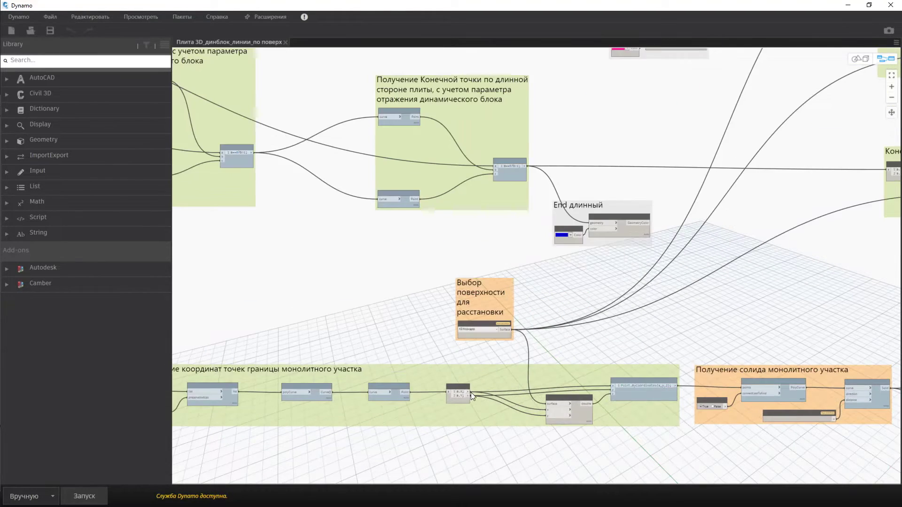
mouse_move(471, 393)
middle_down()
mouse_move(537, 368)
mouse_move(465, 371)
middle_up()
scroll(819, 422, up, 2)
Step: Edit 'Толщина слоя монолитного участка' from 2.000 to 0.200, then zoom out the canvas
scroll(818, 423, up, 2)
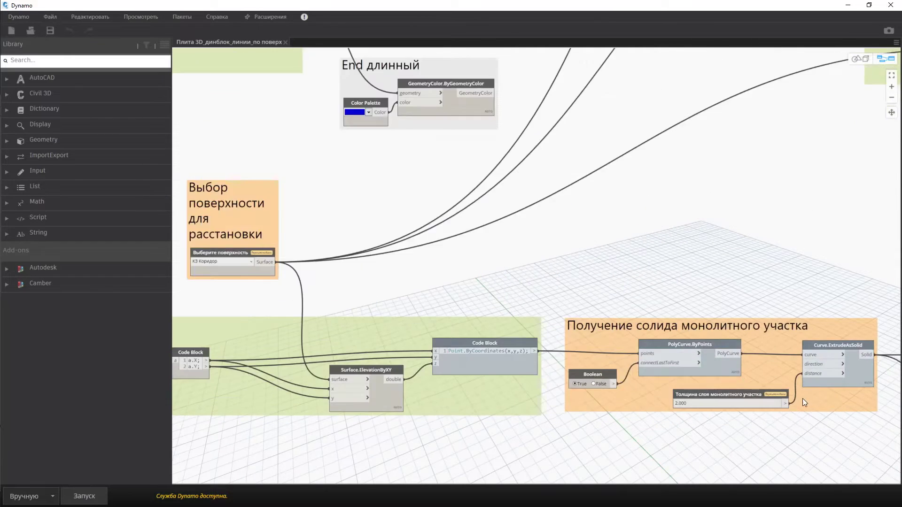
click(698, 405)
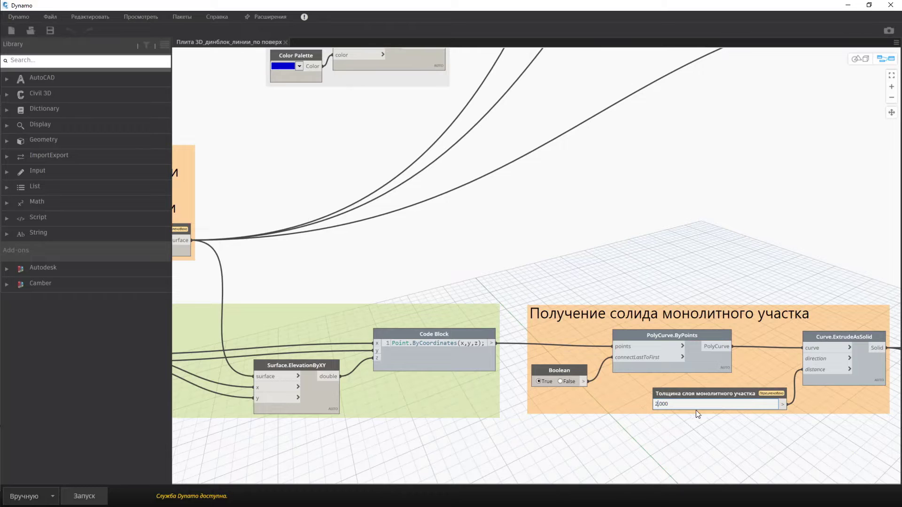
key(BackSpace)
text(0.)
key(Return)
scroll(643, 387, down, 2)
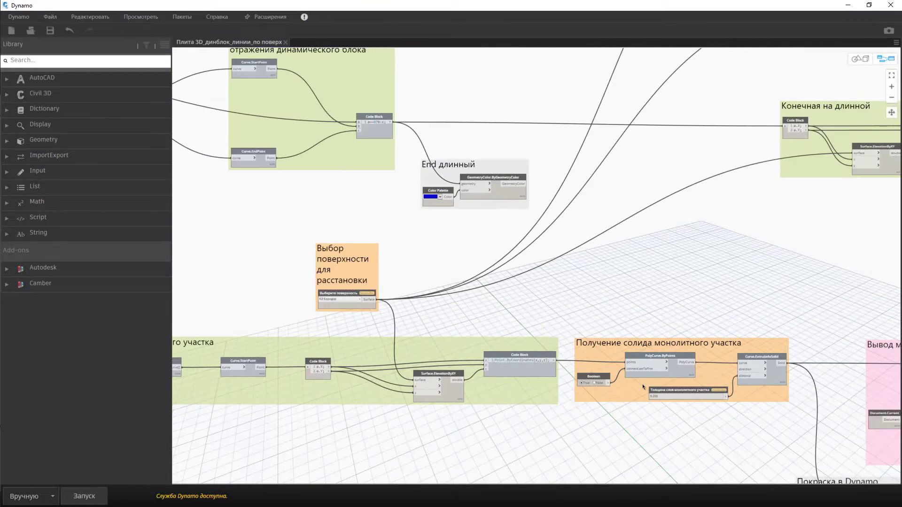
scroll(314, 289, up, 2)
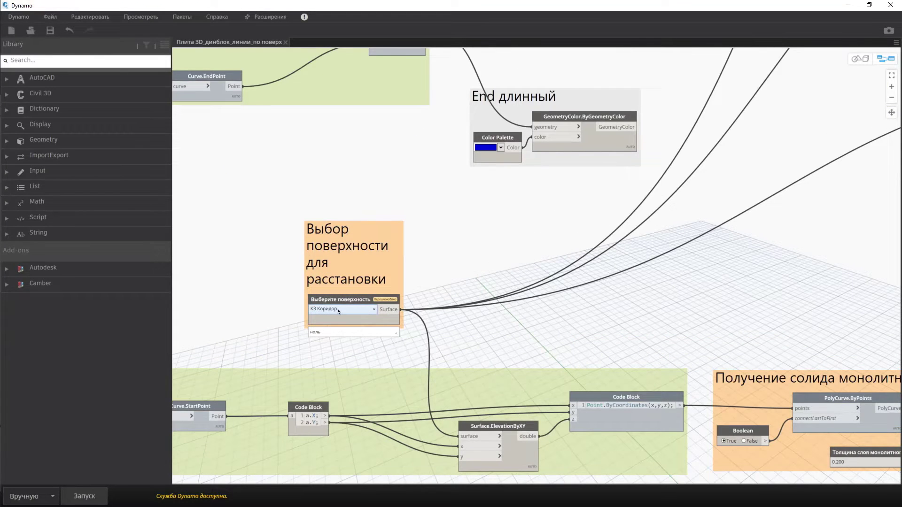
scroll(338, 310, down, 1)
scroll(338, 310, down, 2)
scroll(469, 362, down, 1)
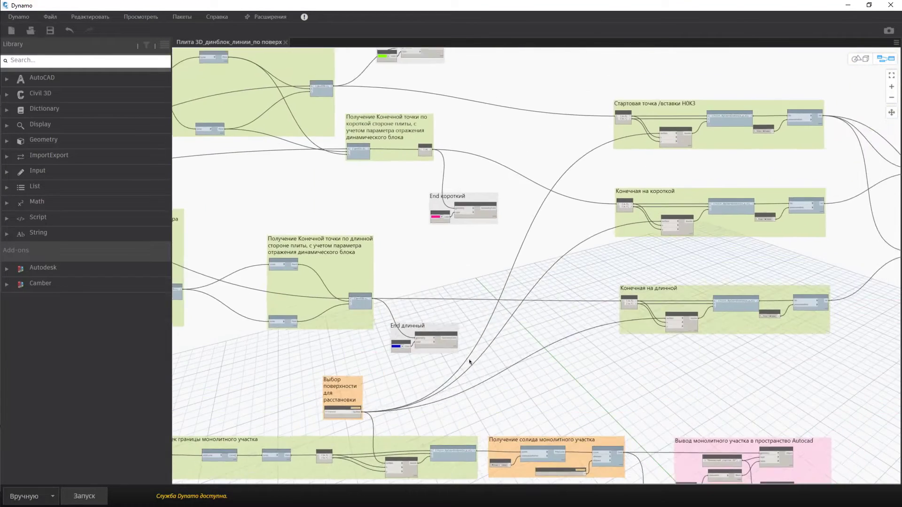
scroll(662, 163, down, 1)
Step: Review the vector, coordinate-system and 3D block-placement groups in the Dynamo graph
middle_drag(619, 111, 564, 173)
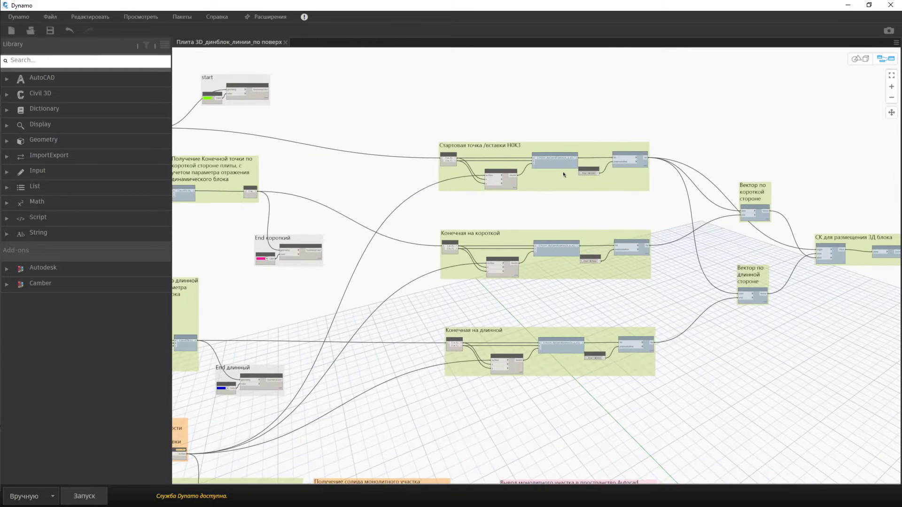
drag(434, 107, 697, 406)
middle_drag(723, 378, 567, 347)
drag(542, 151, 585, 334)
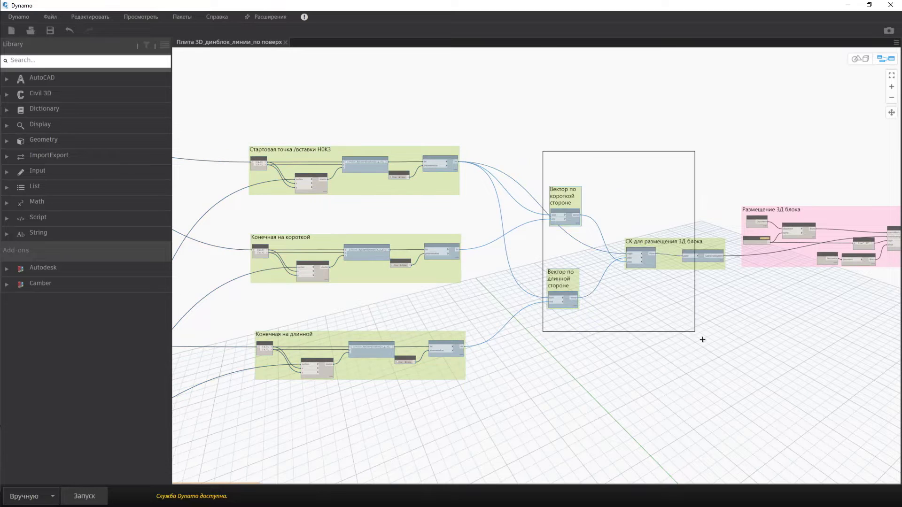
drag(661, 297, 694, 288)
scroll(694, 288, up, 2)
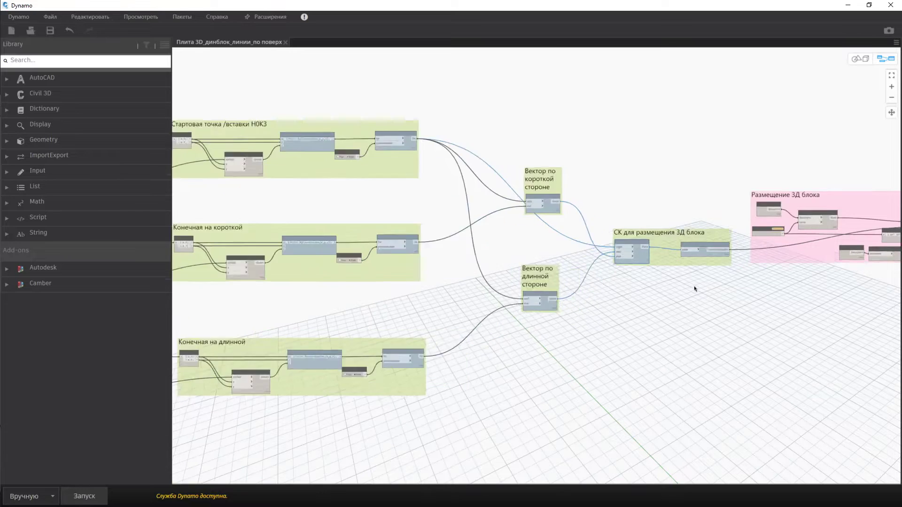
scroll(693, 285, up, 2)
scroll(599, 275, up, 2)
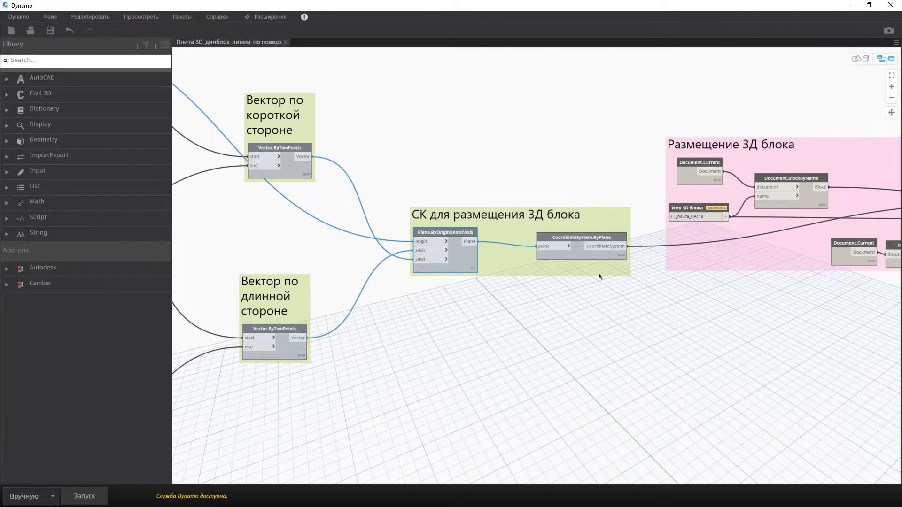
middle_drag(609, 236, 281, 280)
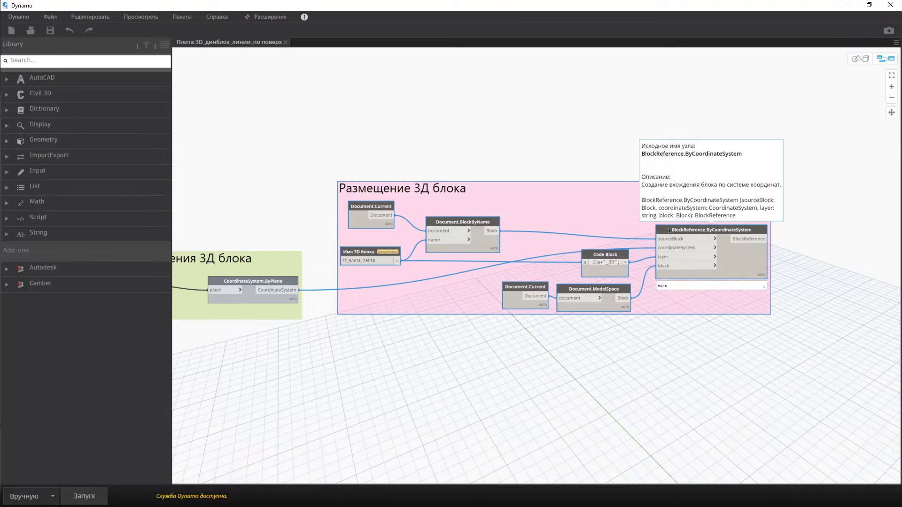
Step: Run the whole Dynamo graph with nothing selected, then minimize Dynamo
click(471, 209)
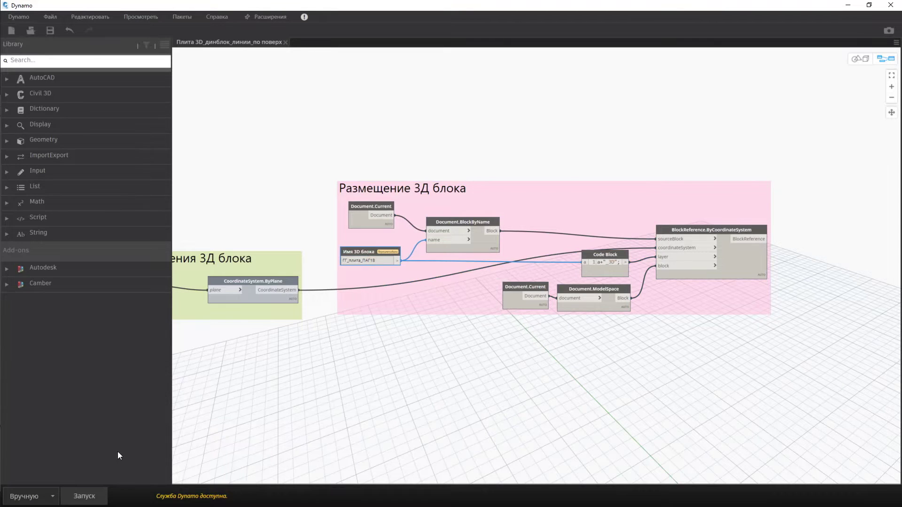
click(73, 502)
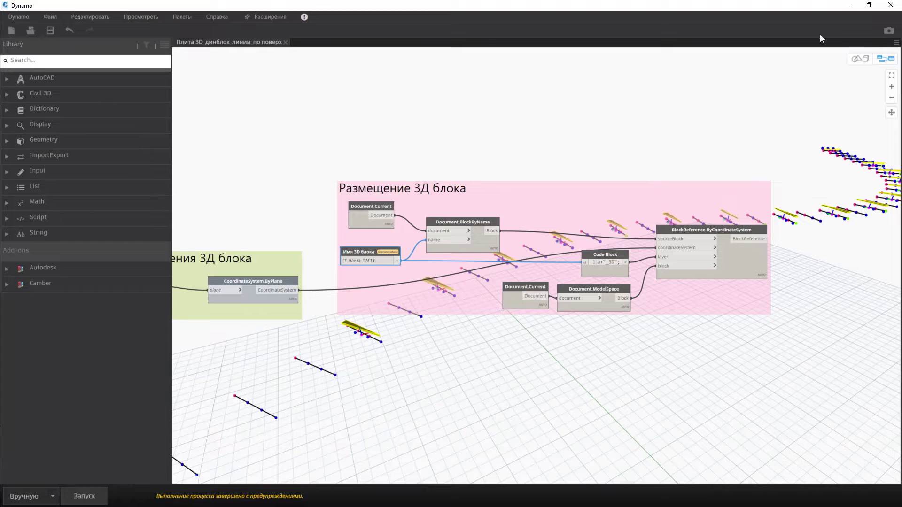
click(854, 6)
Step: Select the corridor TIN surface, the corridor and one generated 3D solid
click(455, 272)
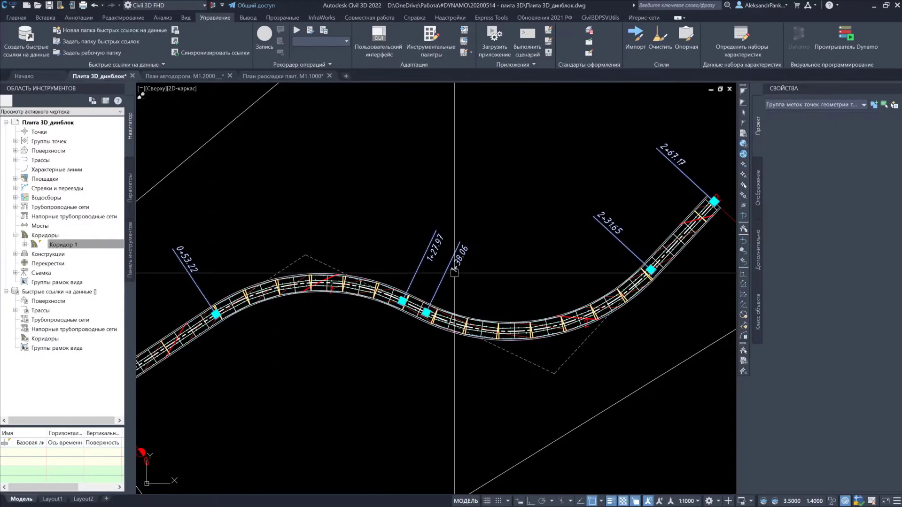
key(Escape)
scroll(454, 272, up, 5)
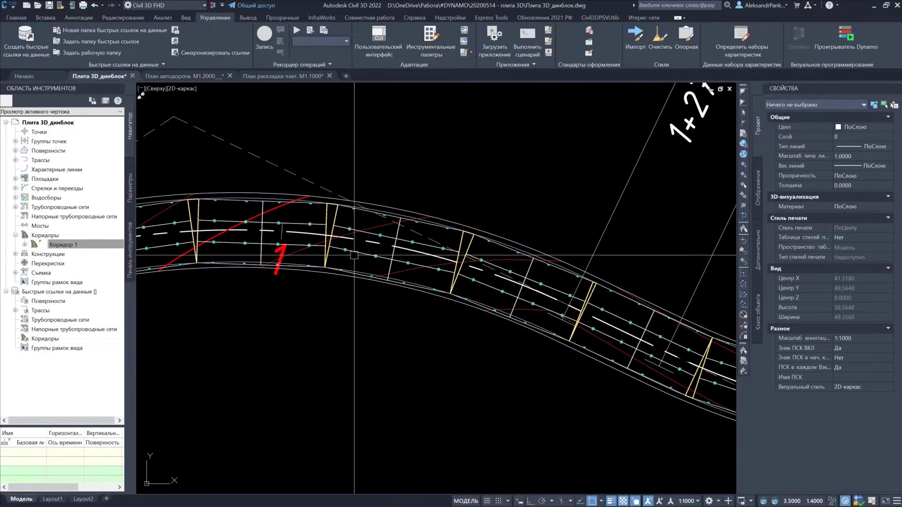
click(369, 227)
scroll(347, 242, up, 3)
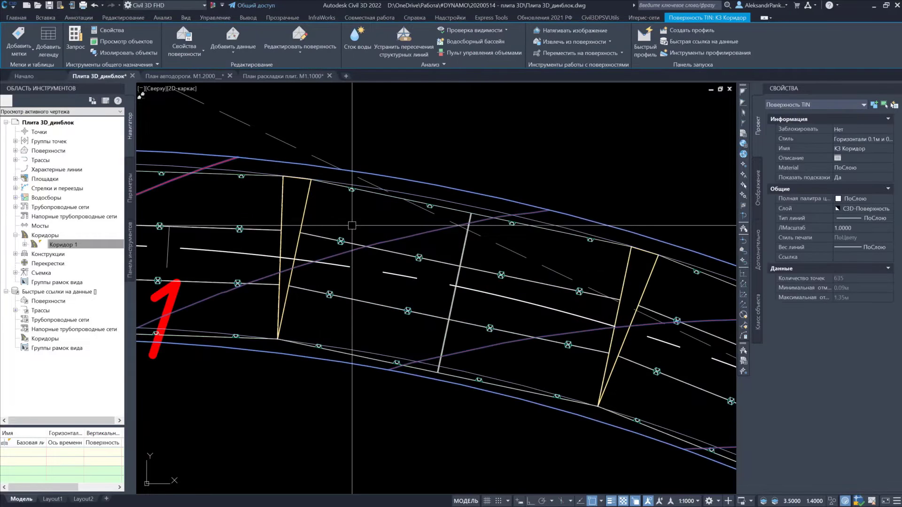
scroll(342, 246, up, 2)
click(343, 219)
scroll(513, 274, down, 3)
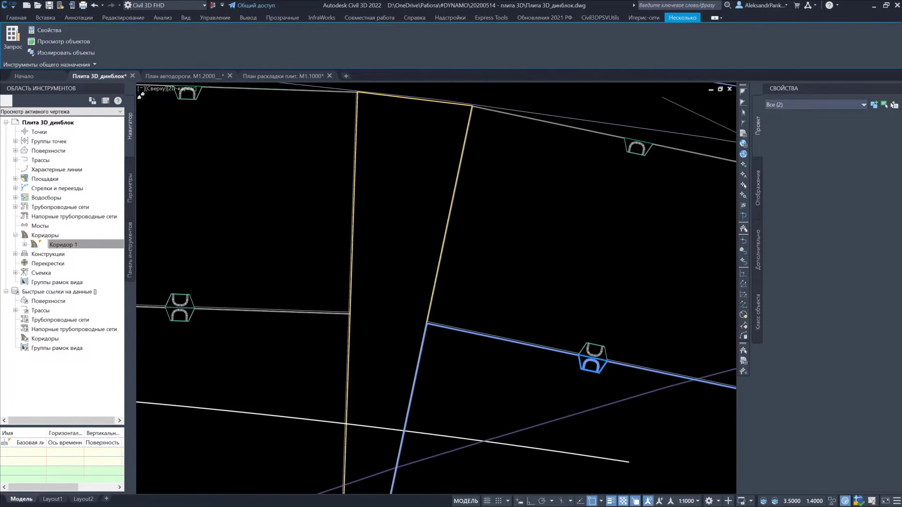
scroll(513, 274, up, 2)
click(497, 281)
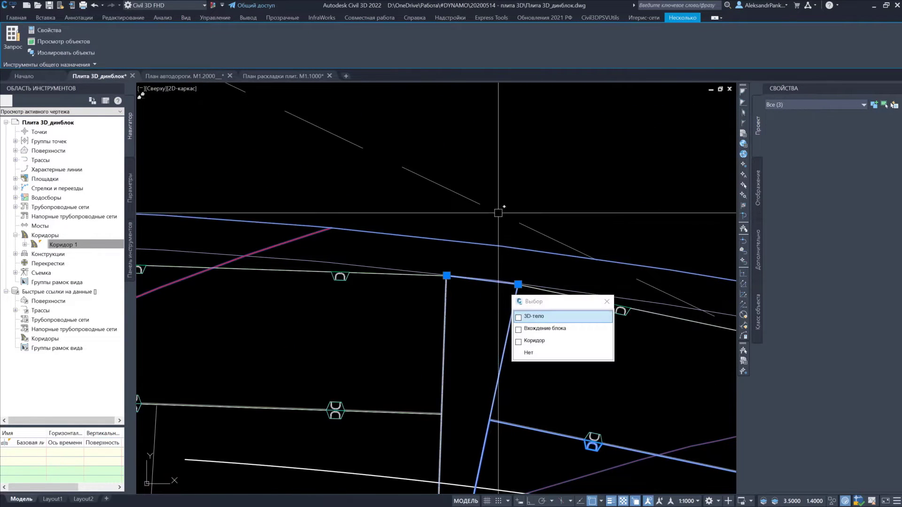
Step: Extend the selection to all 146 similar objects and display them in the object viewer
right_click(509, 188)
click(547, 296)
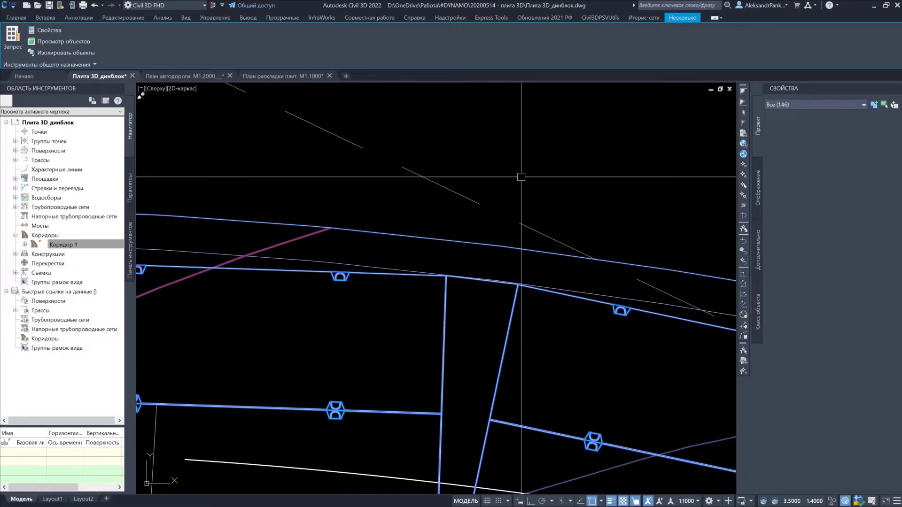
right_click(523, 178)
click(570, 274)
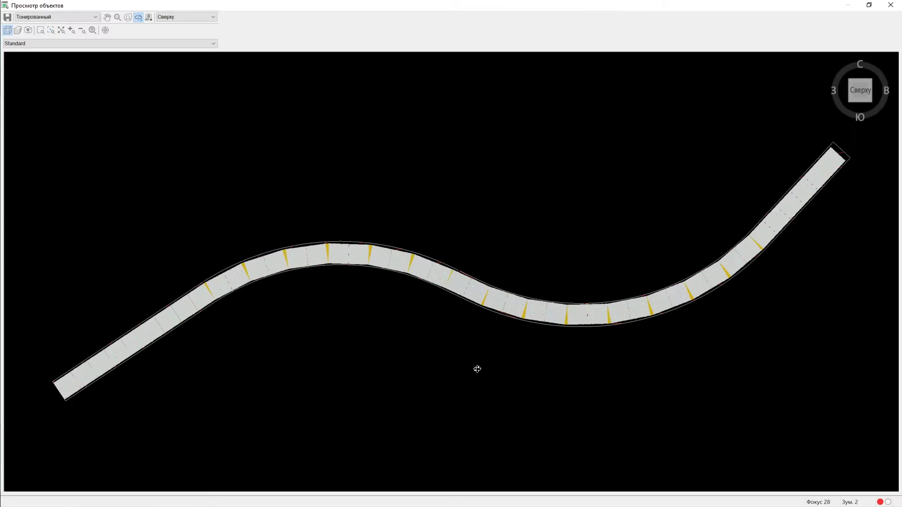
mouse_move(477, 370)
mouse_down()
mouse_move(551, 206)
mouse_move(577, 246)
mouse_move(445, 326)
mouse_move(607, 146)
mouse_up()
Step: Switch the object viewer to Концептуальный shading and orbit along the corridor curve
click(78, 20)
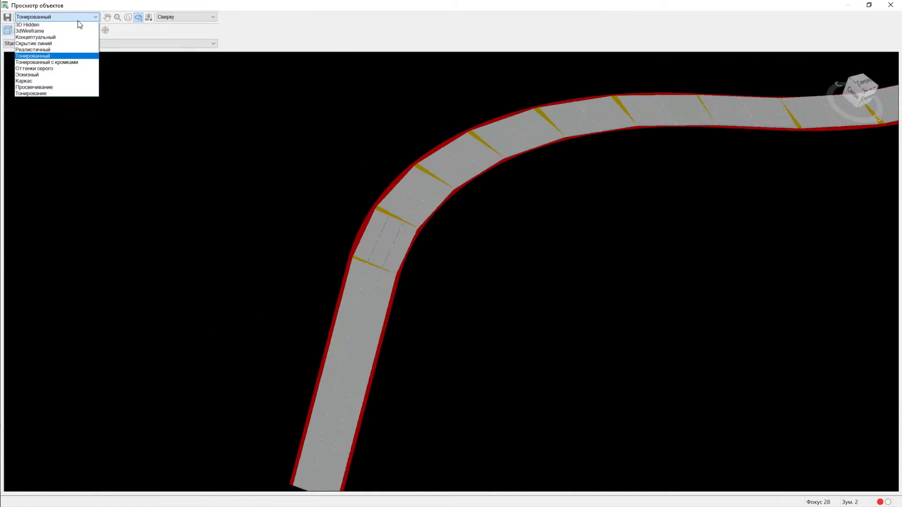
click(62, 37)
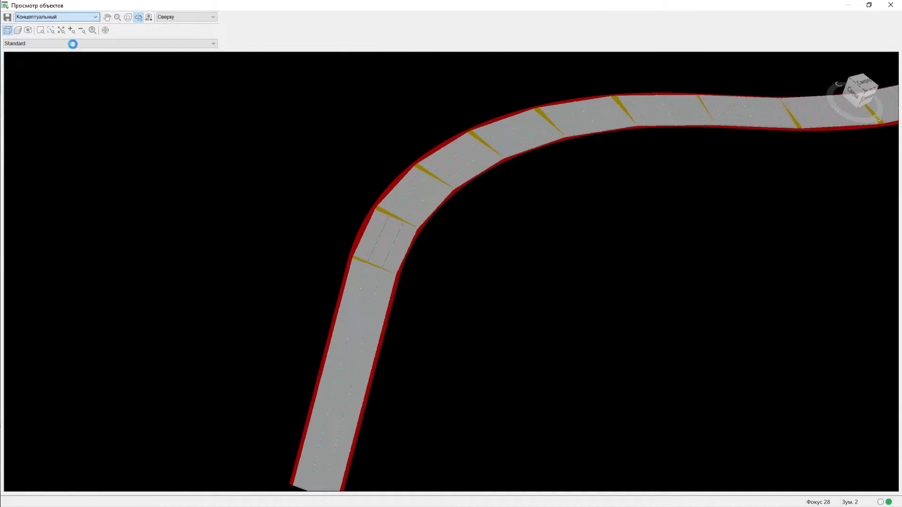
mouse_move(663, 235)
mouse_down()
mouse_move(640, 193)
mouse_move(460, 309)
mouse_up()
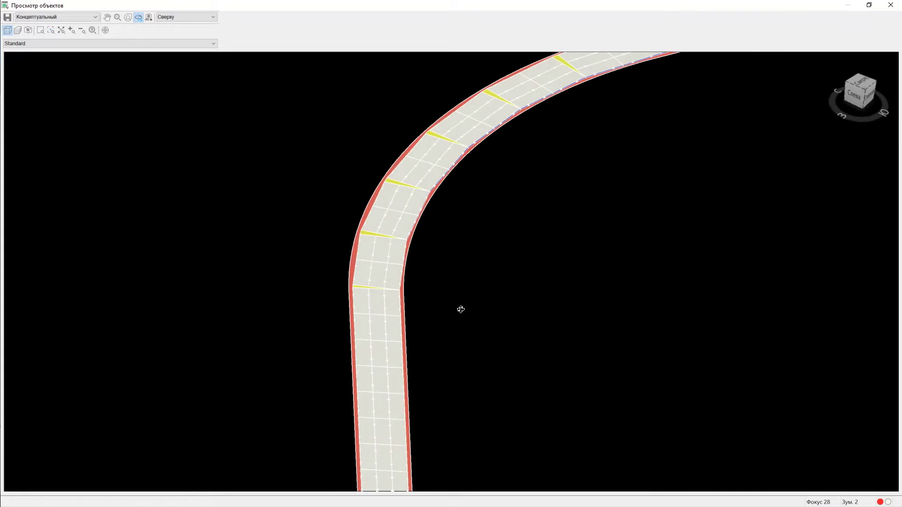
scroll(376, 328, up, 5)
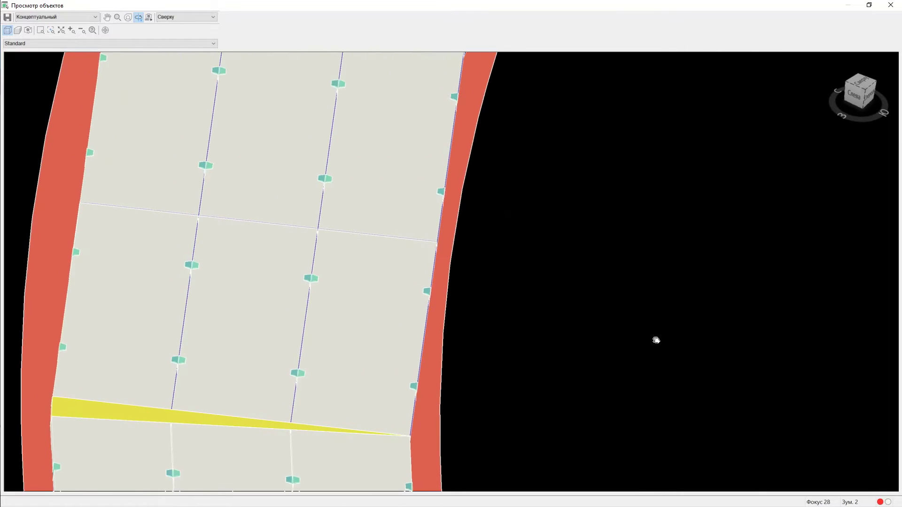
mouse_move(374, 352)
mouse_down()
mouse_move(386, 380)
mouse_move(595, 304)
mouse_up()
Step: Zoom and pan along the yellow wedge slabs and joints, then close the object viewer
scroll(289, 398, down, 3)
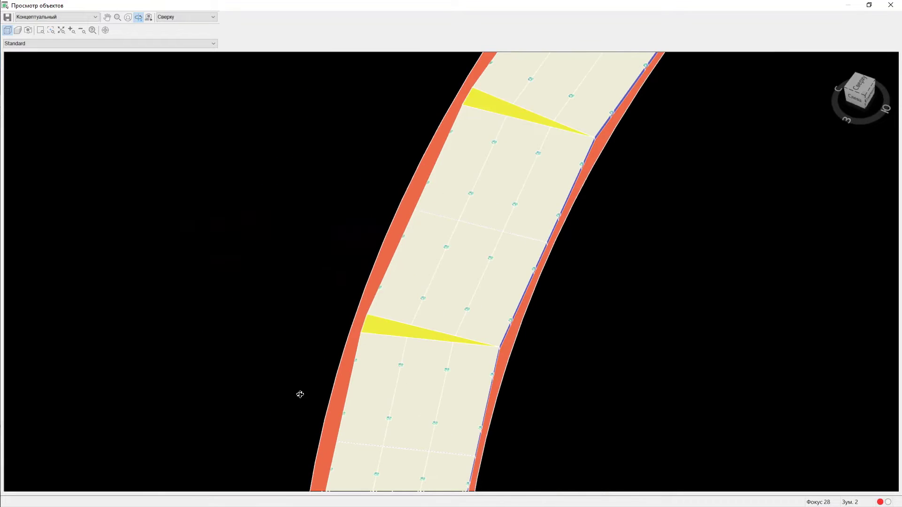
drag(442, 199, 305, 429)
scroll(478, 279, up, 5)
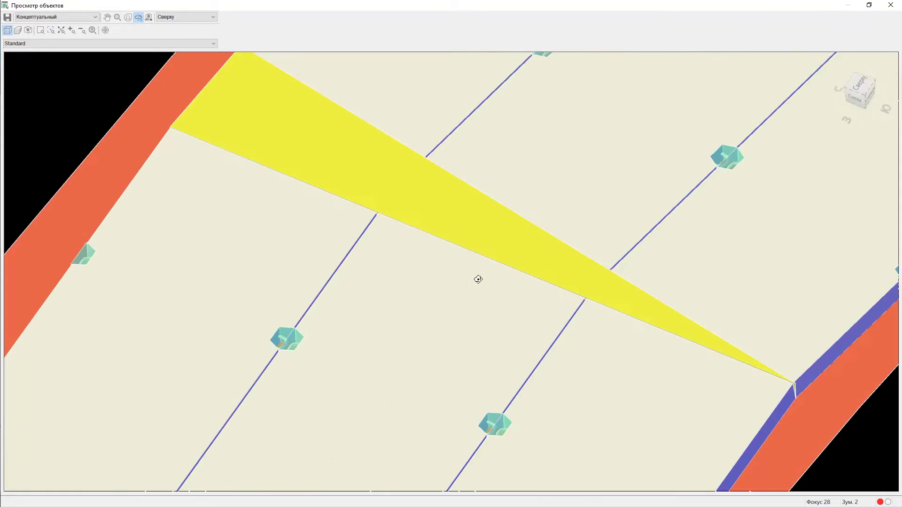
middle_drag(735, 226, 627, 332)
middle_drag(718, 200, 670, 299)
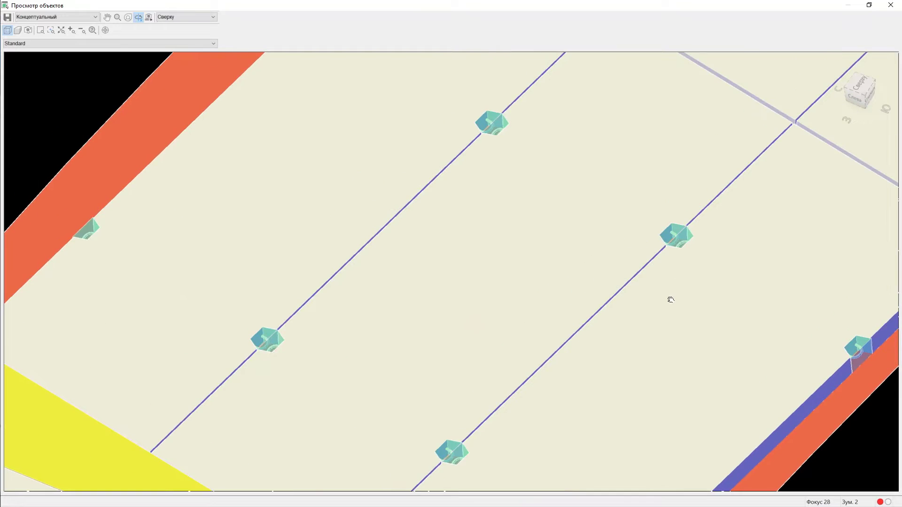
scroll(295, 332, down, 3)
scroll(296, 332, down, 1)
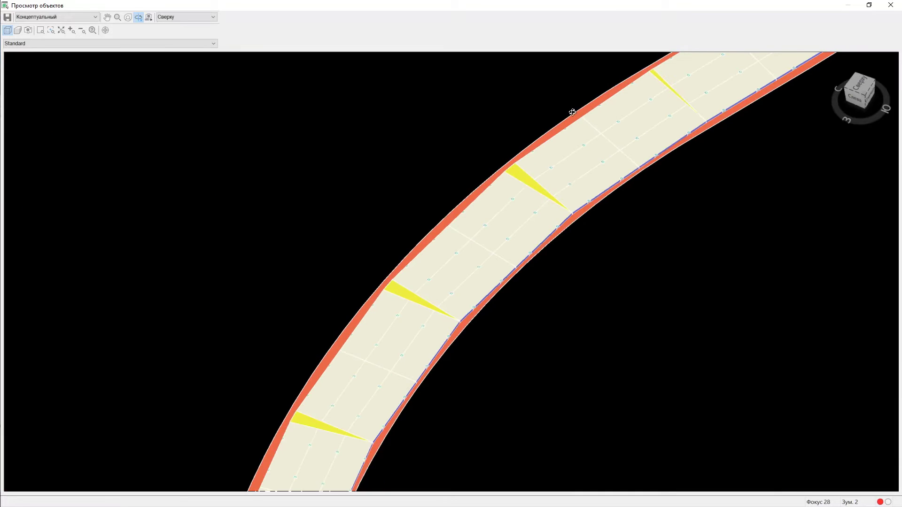
click(889, 8)
scroll(481, 210, down, 3)
scroll(481, 210, down, 3)
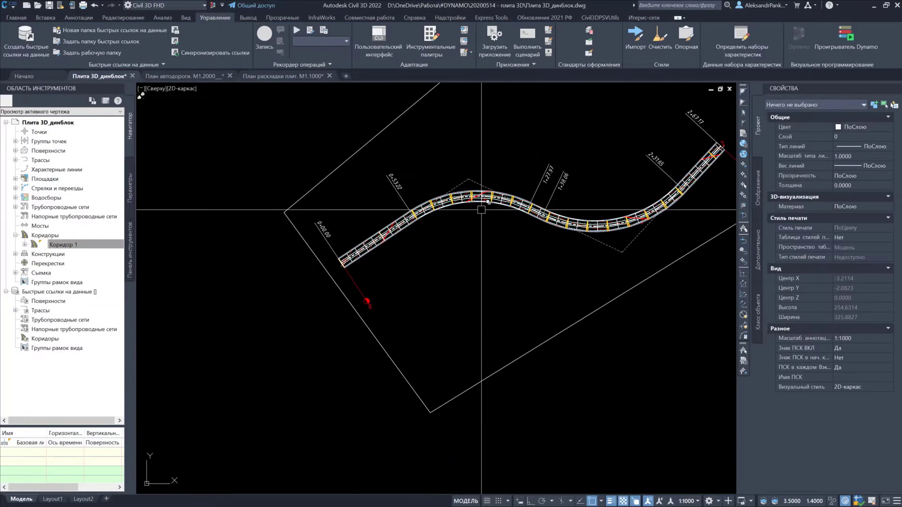
Step: Place the Ведомость Монолита schedule for the window-selected corridor below the road
middle_drag(481, 210, 441, 277)
scroll(425, 339, down, 2)
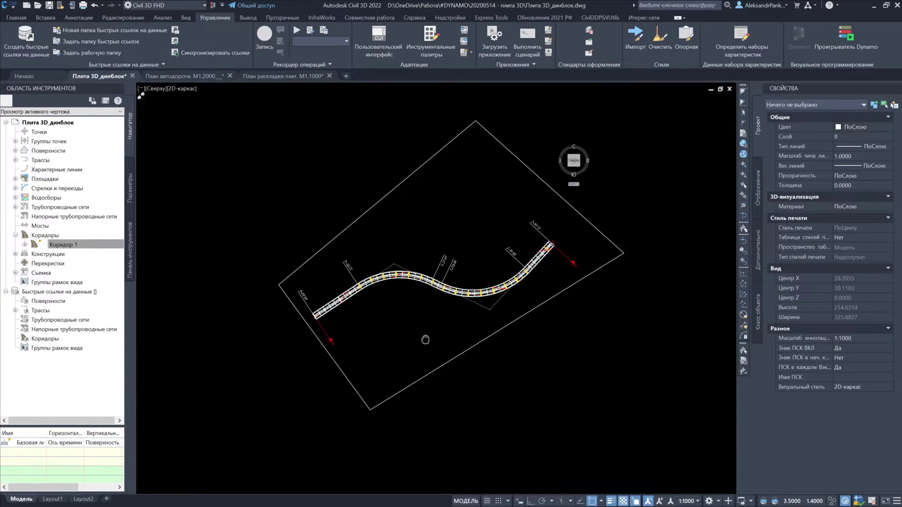
click(22, 20)
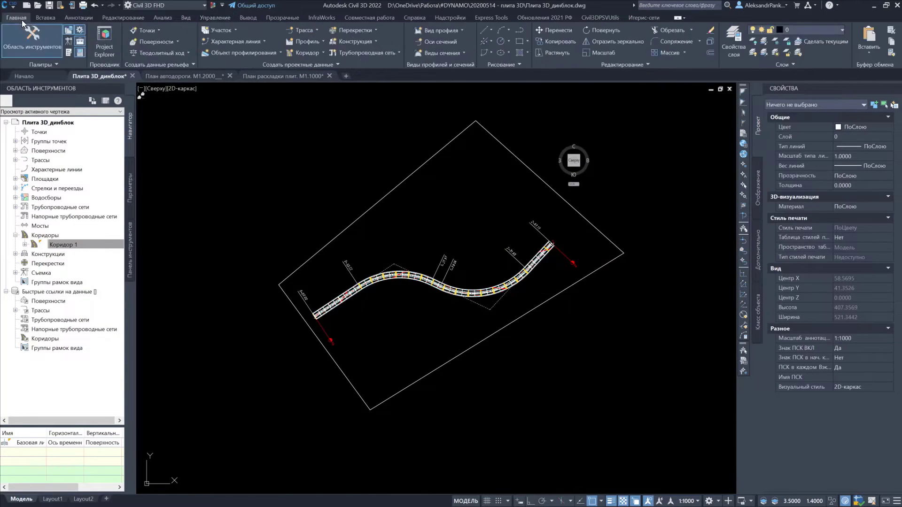
click(69, 55)
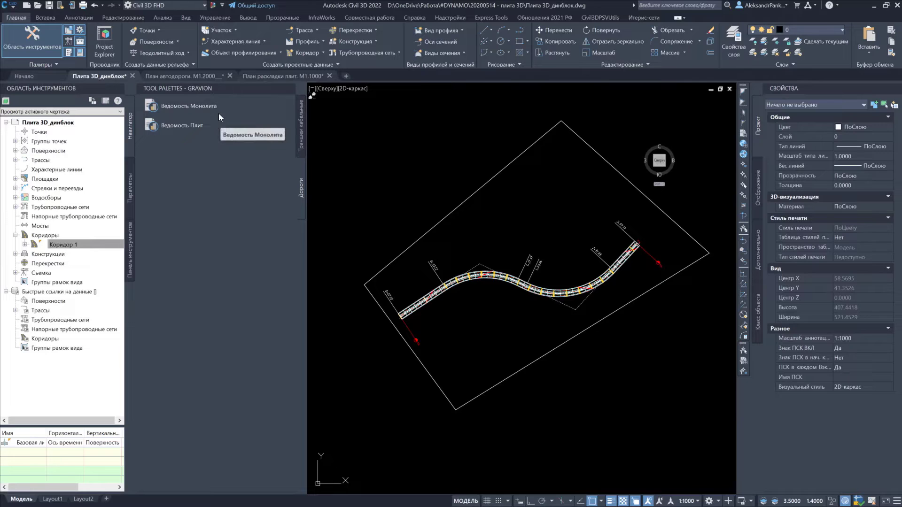
click(198, 106)
click(198, 107)
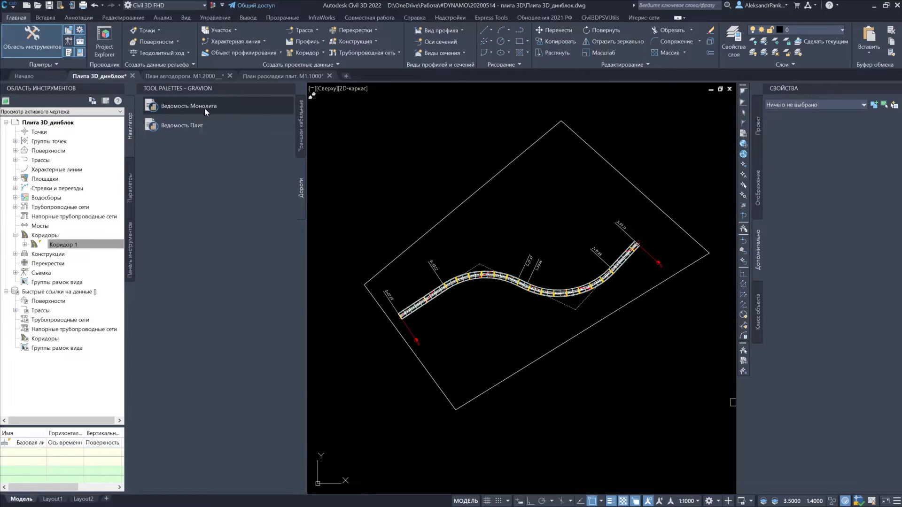
click(356, 196)
click(674, 349)
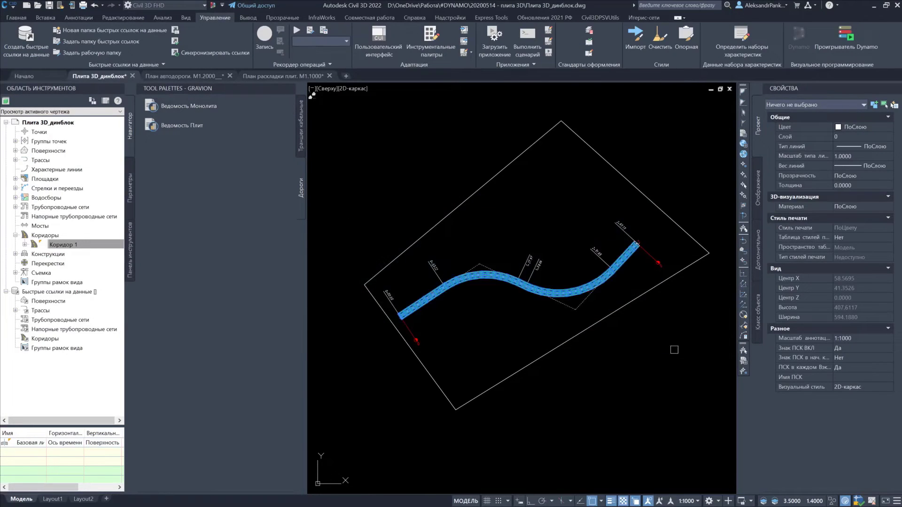
key(Return)
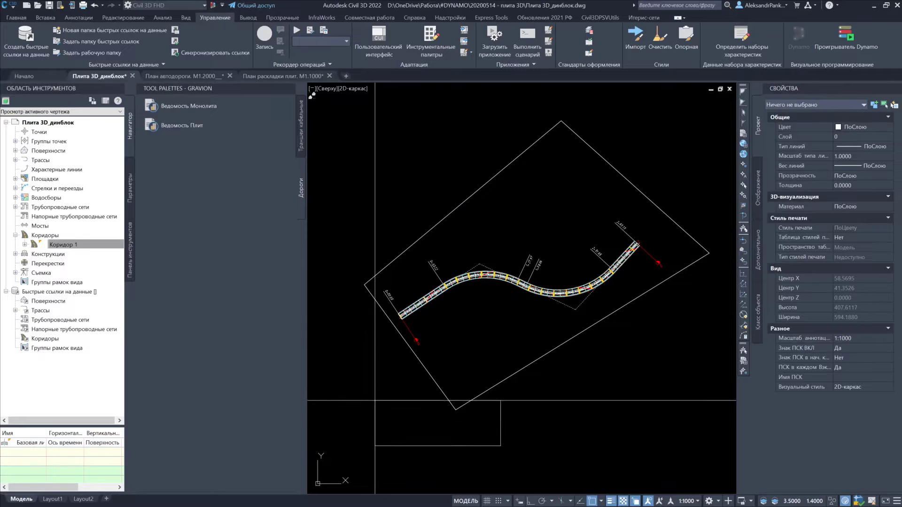
click(368, 349)
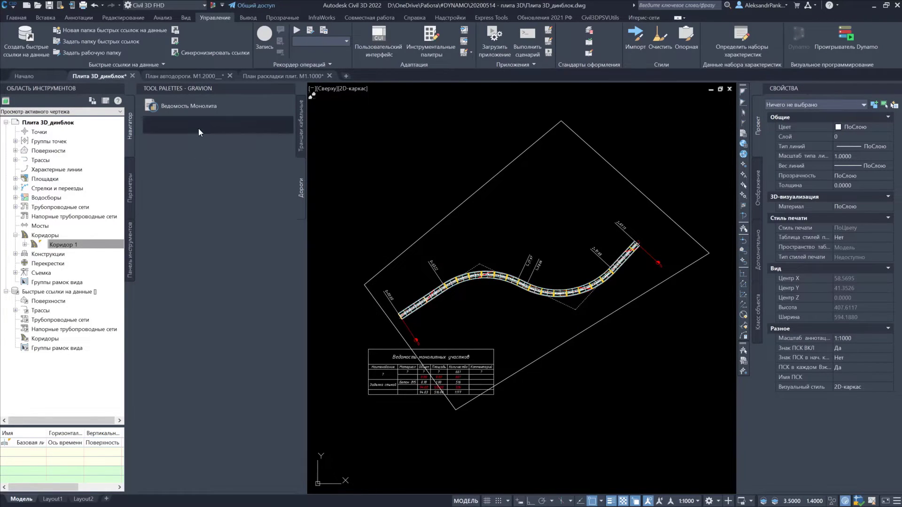
Step: Place the Ведомость Плит slab schedule for the corridor beside the first table
drag(198, 131, 199, 126)
click(365, 181)
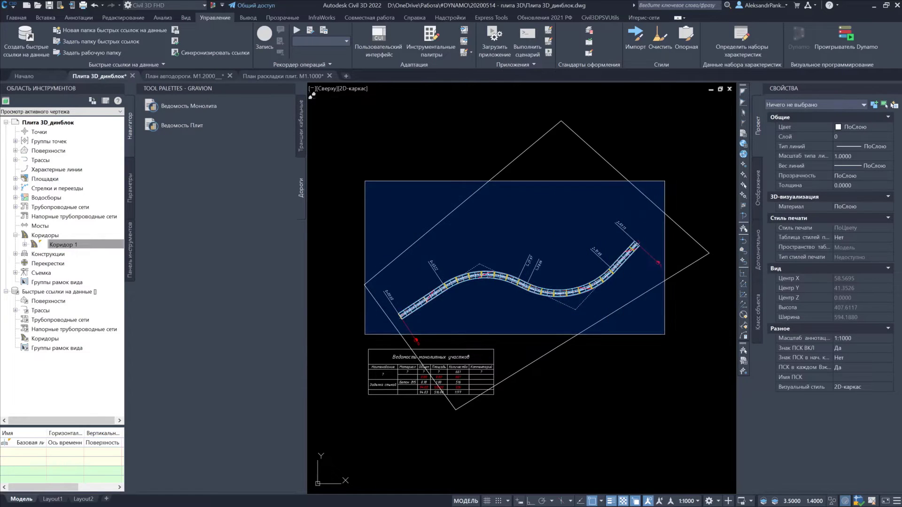
click(664, 334)
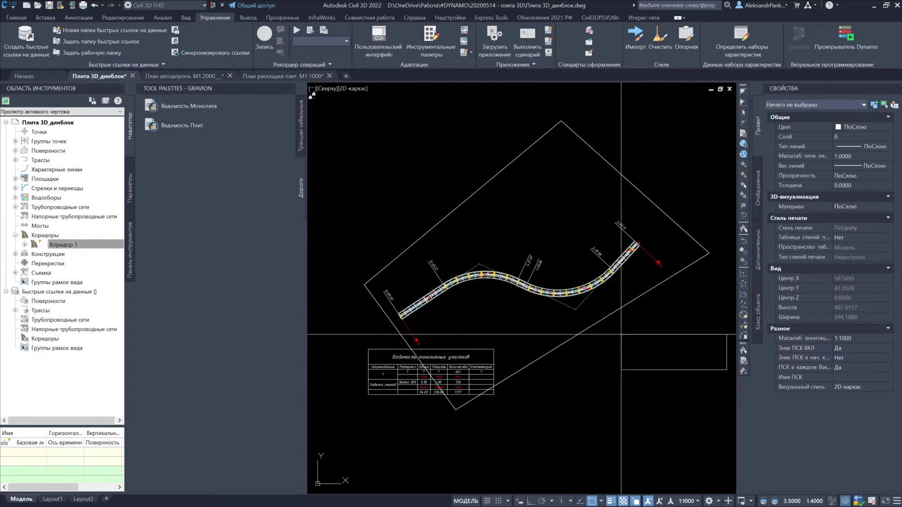
click(532, 350)
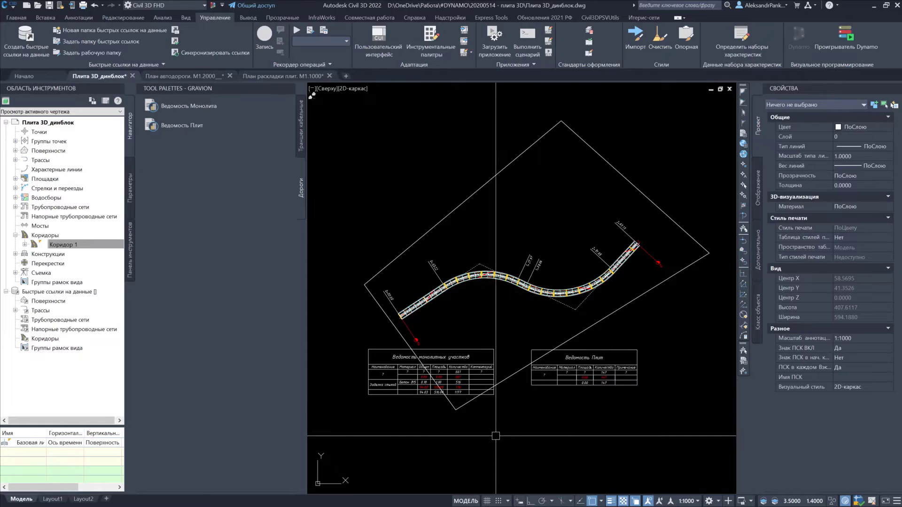
scroll(410, 416, up, 2)
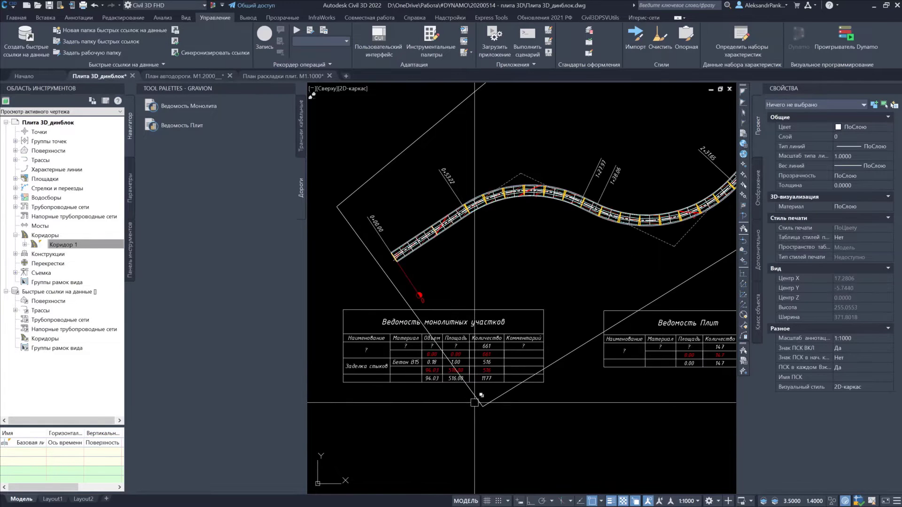
Step: Attach the Плита property set to all 129 similar slab blocks
click(291, 86)
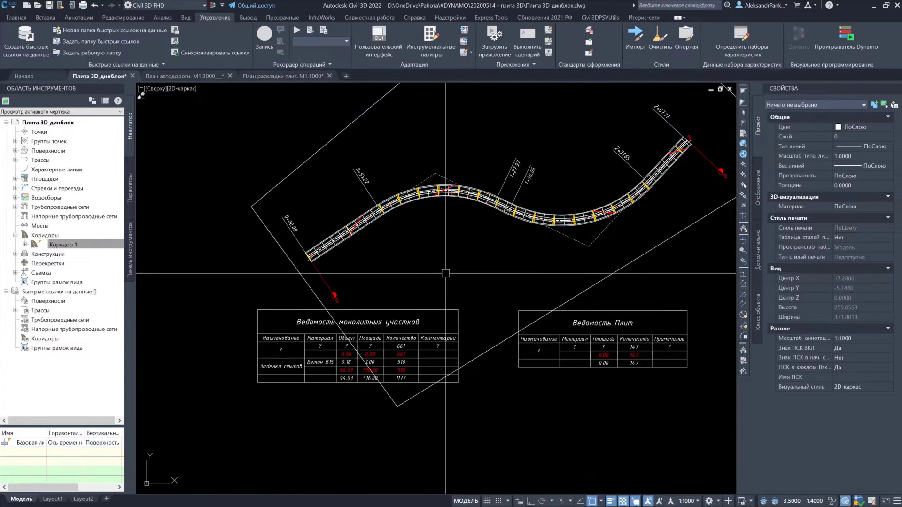
mouse_move(496, 399)
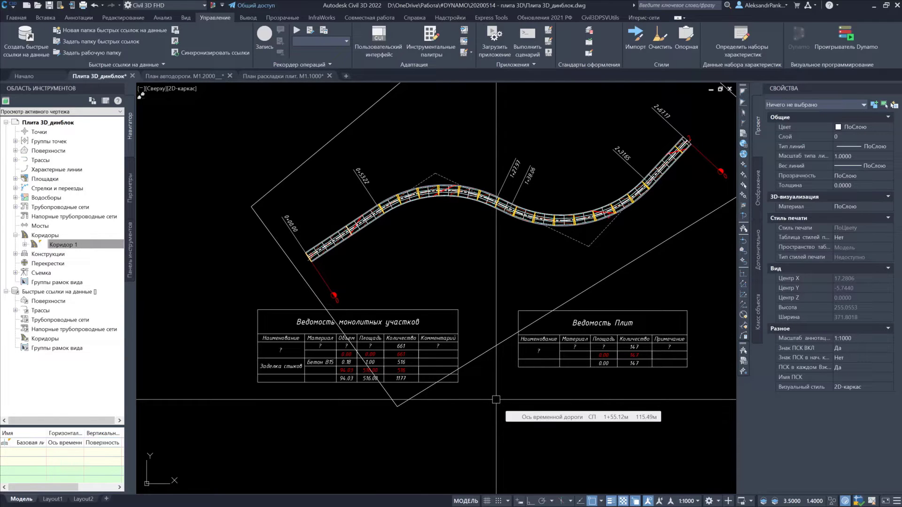
click(337, 241)
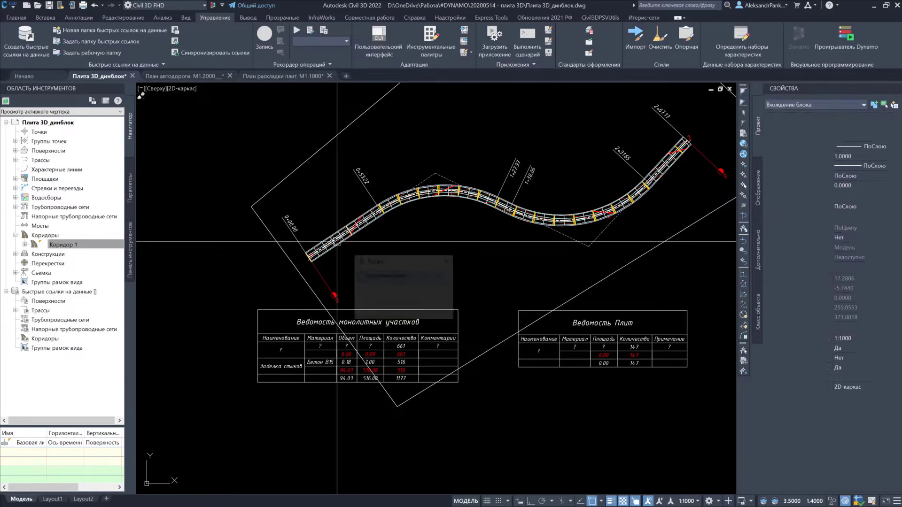
right_click(392, 236)
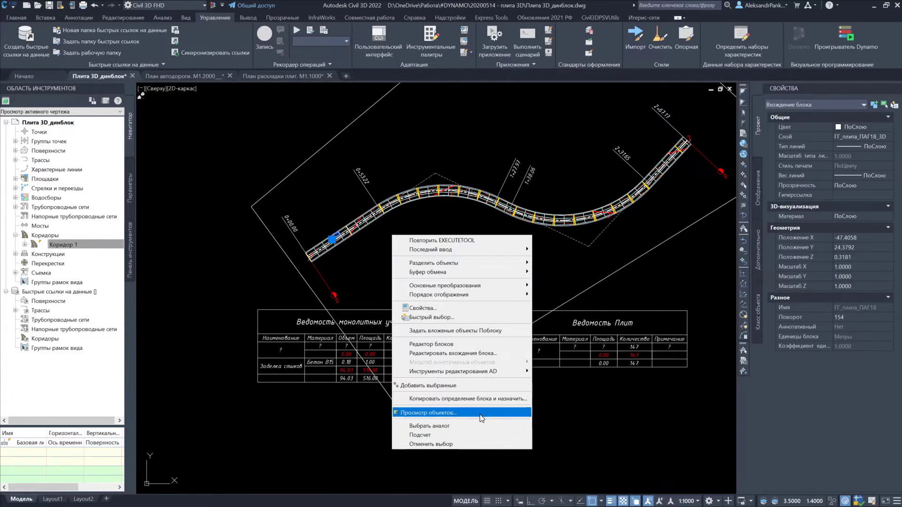
click(474, 425)
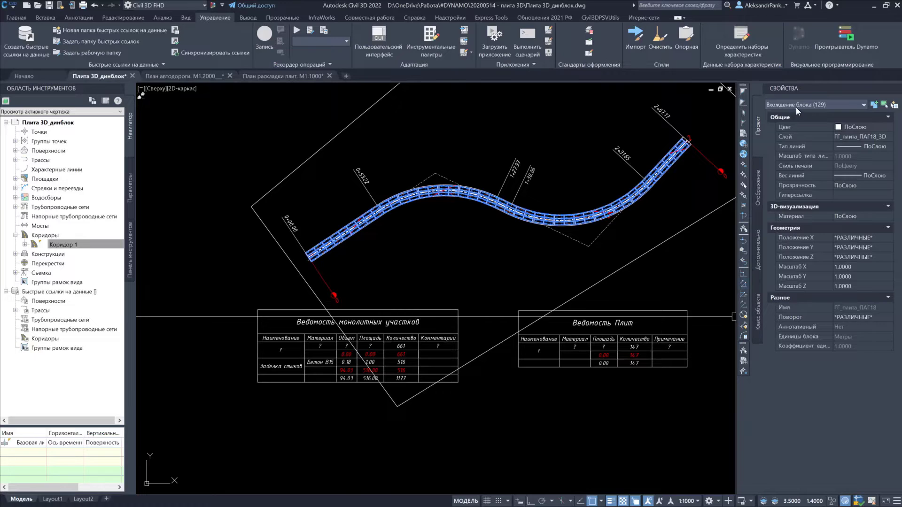
click(756, 266)
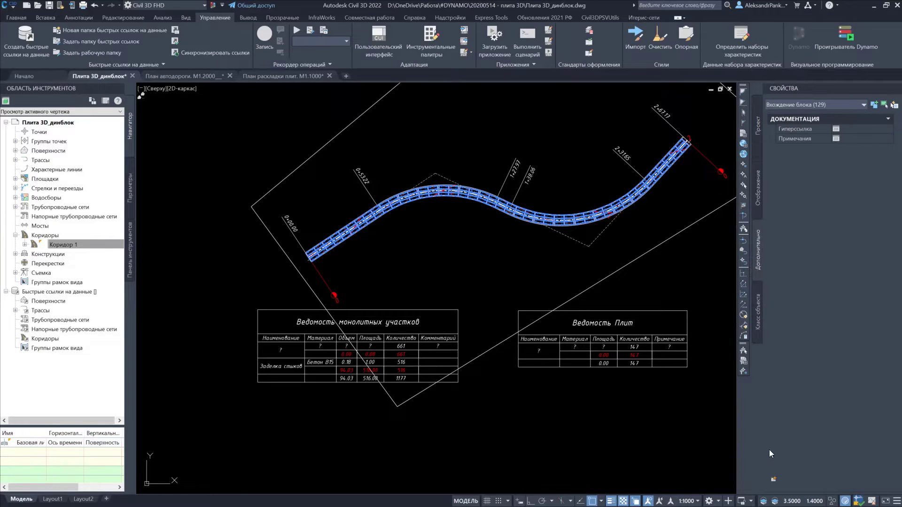
click(773, 479)
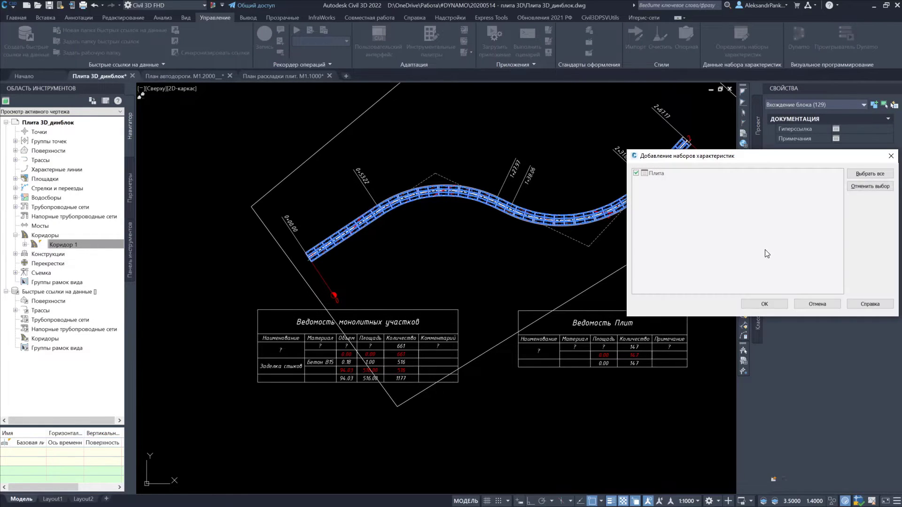
click(764, 304)
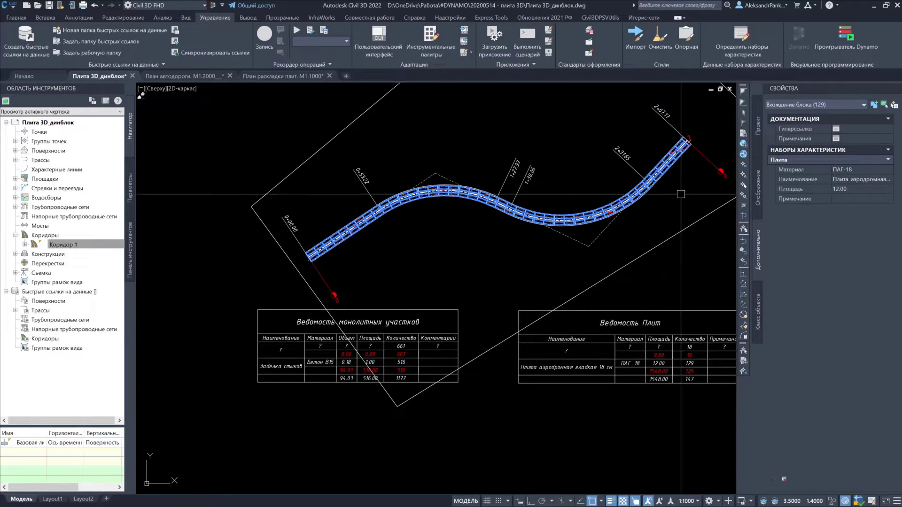
key(Escape)
Step: Set one curve slab's Примечание to 'Лайк, подписка'
click(642, 191)
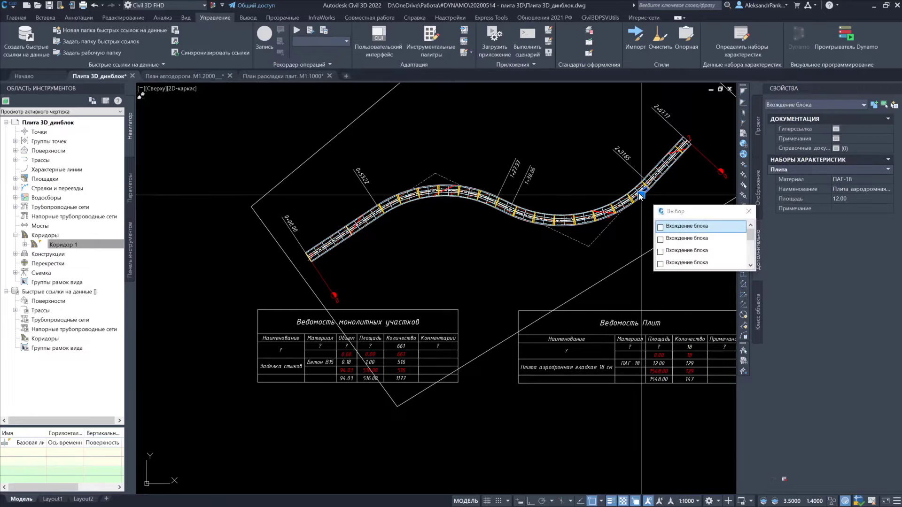
click(857, 209)
text(Лайк, подписка)
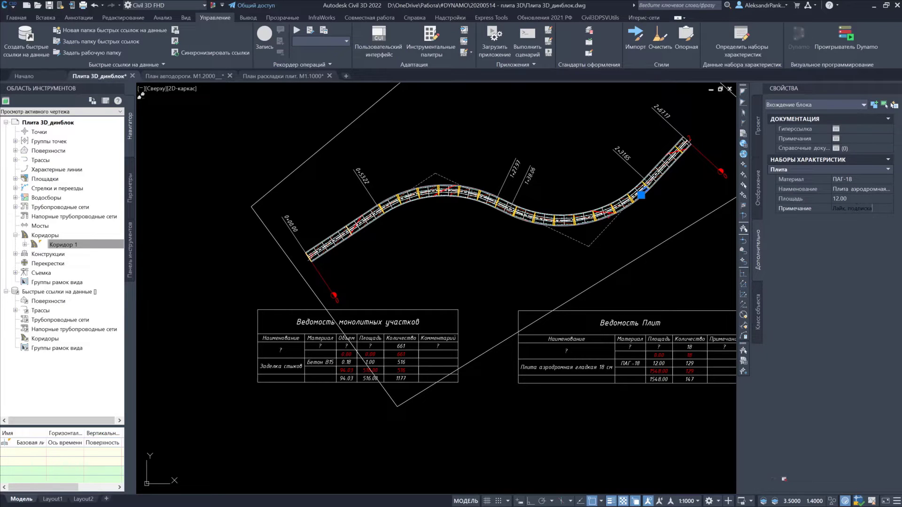
click(486, 252)
click(547, 301)
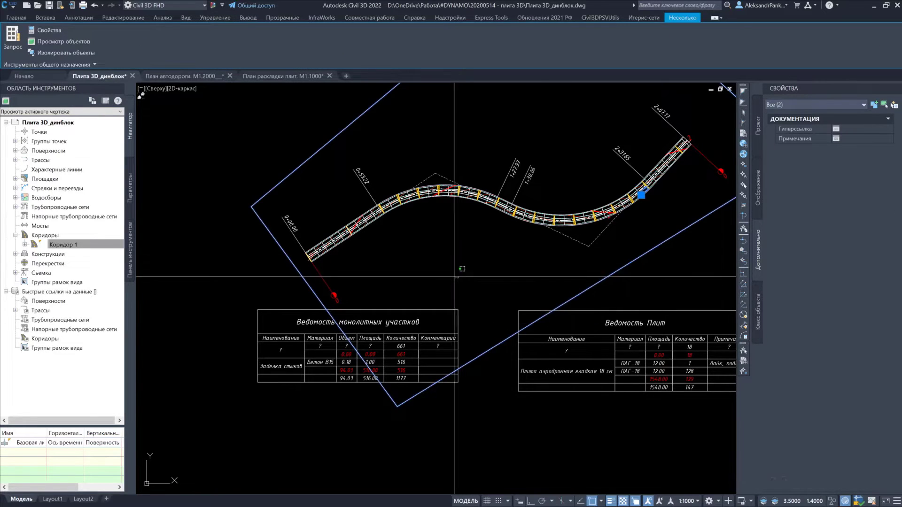
middle_drag(478, 282, 425, 265)
key(Escape)
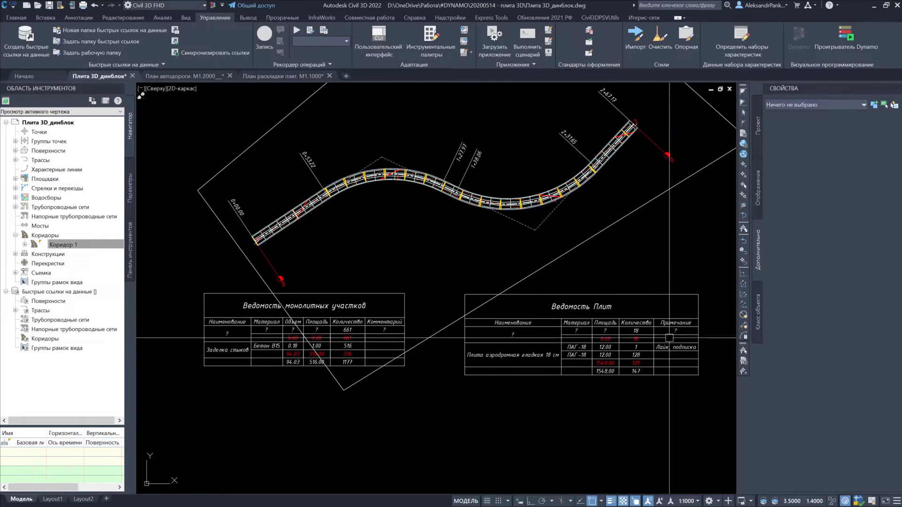
Step: Try picking a slab block on the corridor curve from the overlap list
click(621, 191)
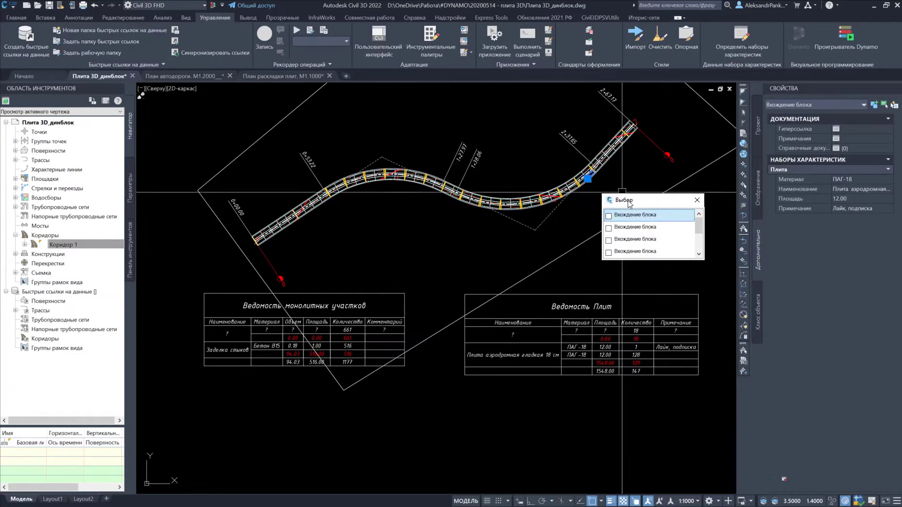
scroll(641, 243, down, 3)
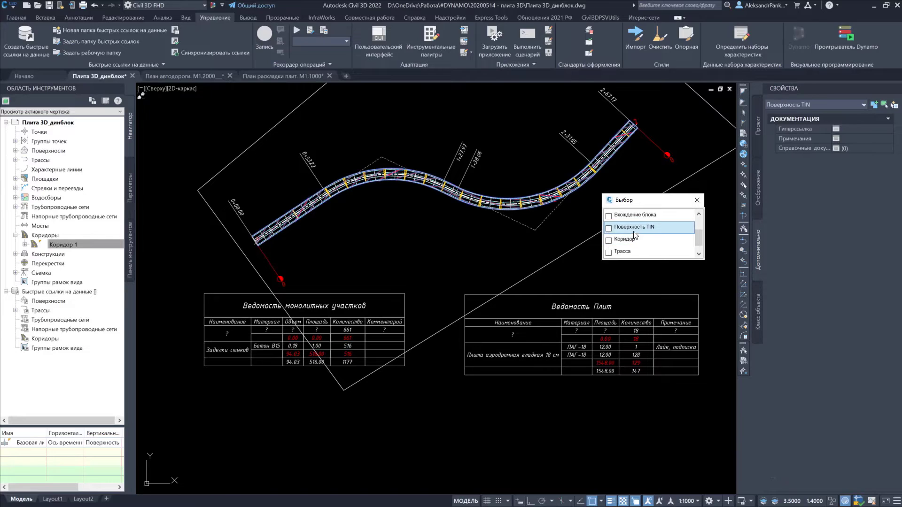
click(632, 217)
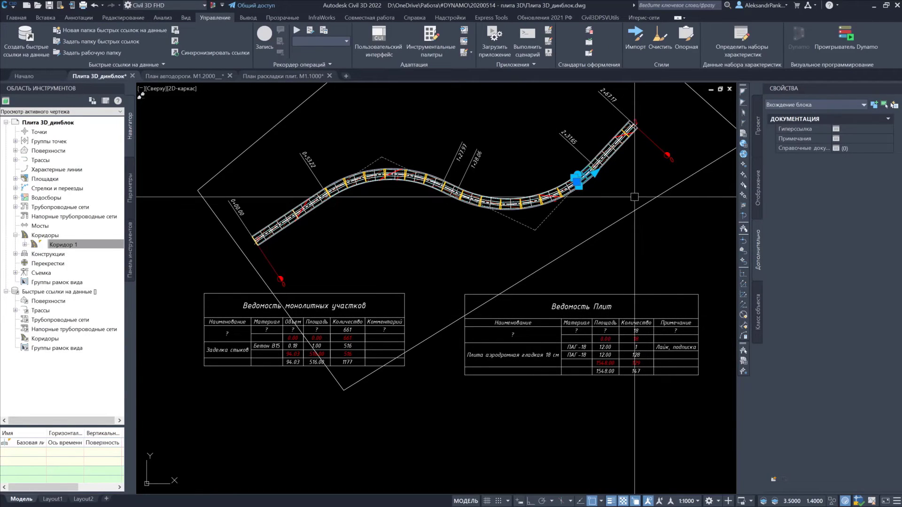
click(21, 18)
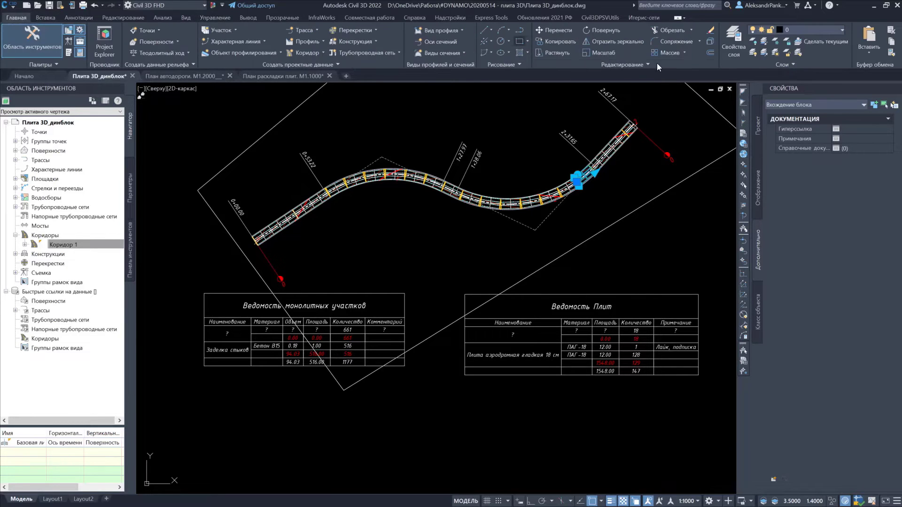
key(Escape)
click(568, 189)
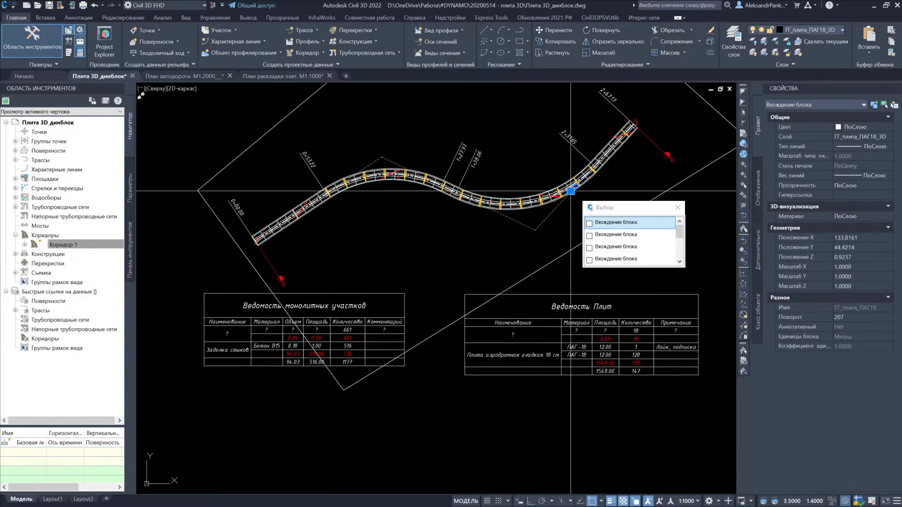
key(Escape)
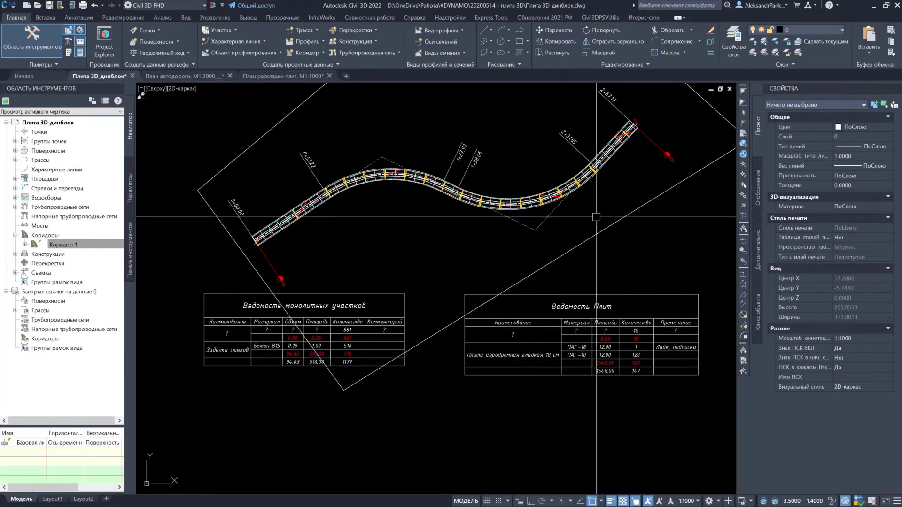
Step: Select all 129 similar slab blocks and hide them
click(558, 193)
click(611, 240)
right_click(599, 213)
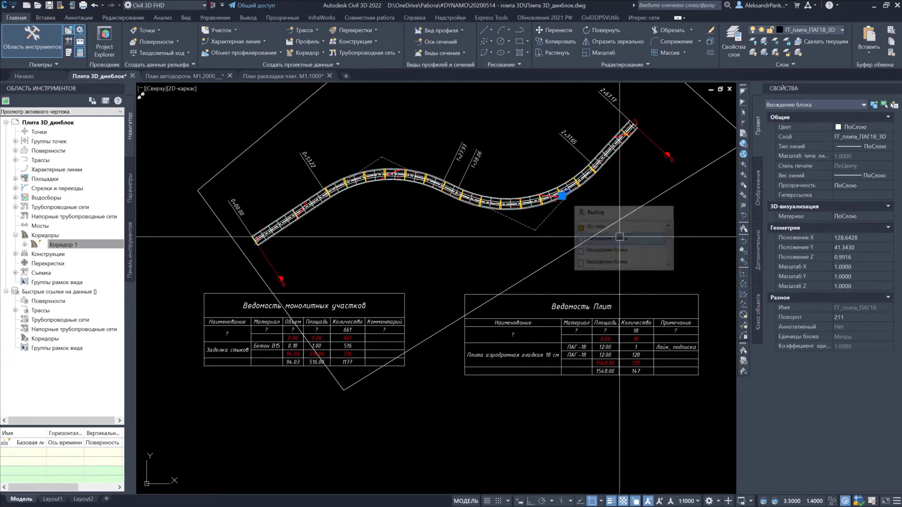
click(631, 403)
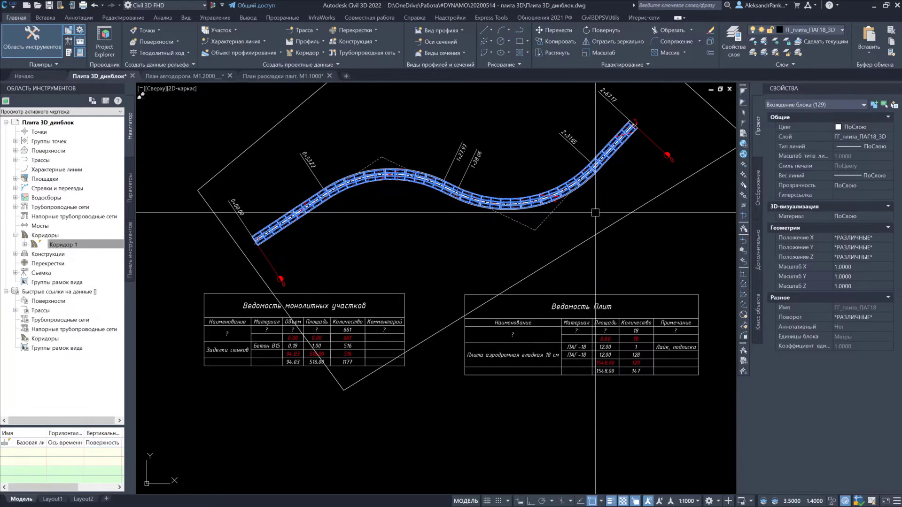
right_click(621, 250)
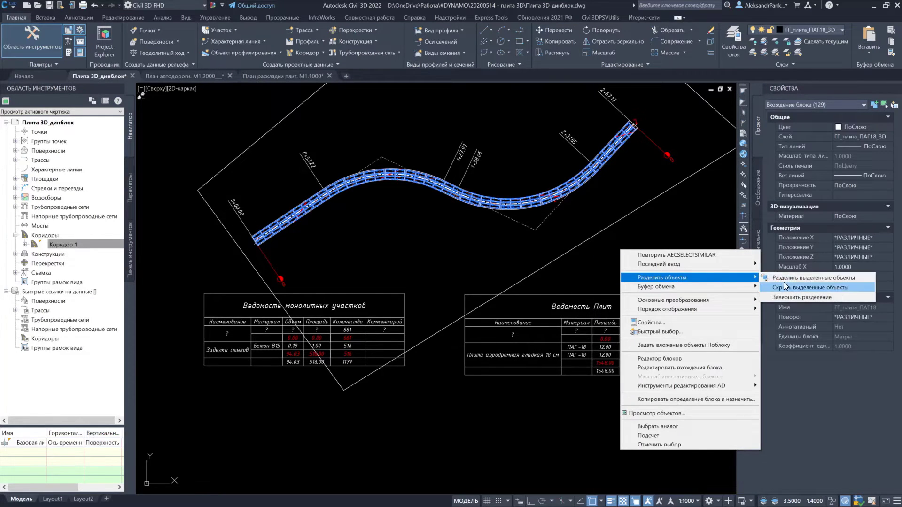
click(799, 287)
key(Escape)
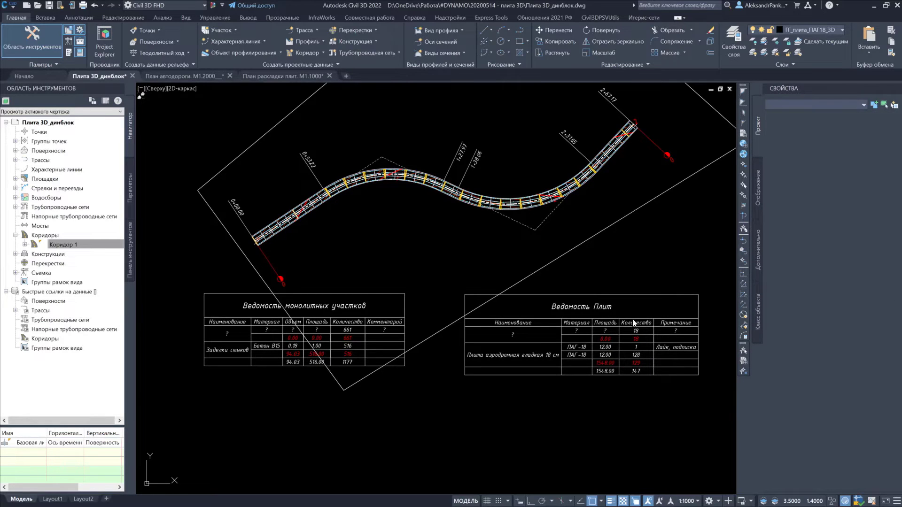
Step: Remove the window-selected corridor objects from the Ведомость Плит schedule, dropping the unnamed 18-item row
click(632, 319)
right_click(632, 319)
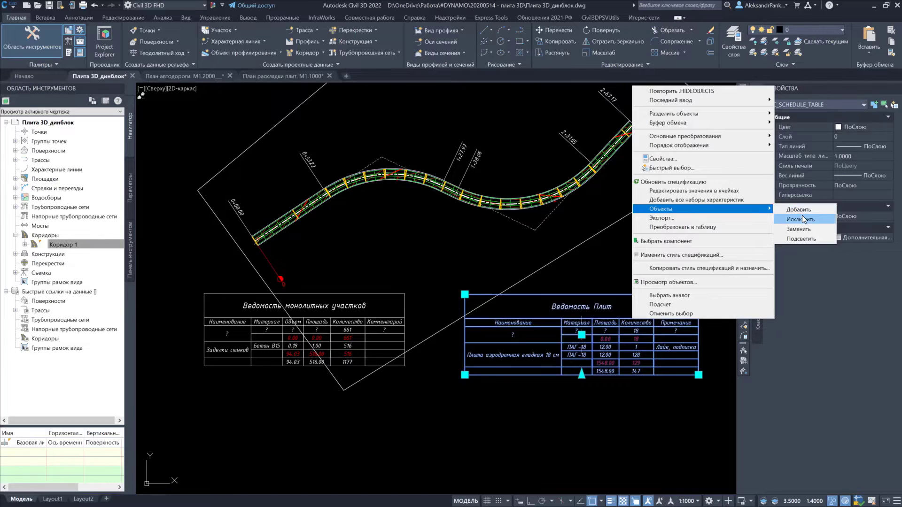
click(802, 219)
click(215, 264)
click(683, 106)
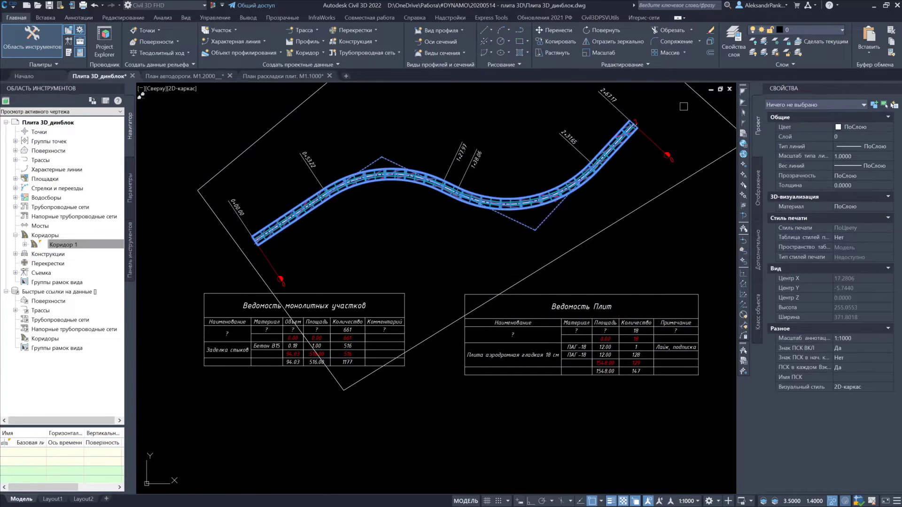
key(Return)
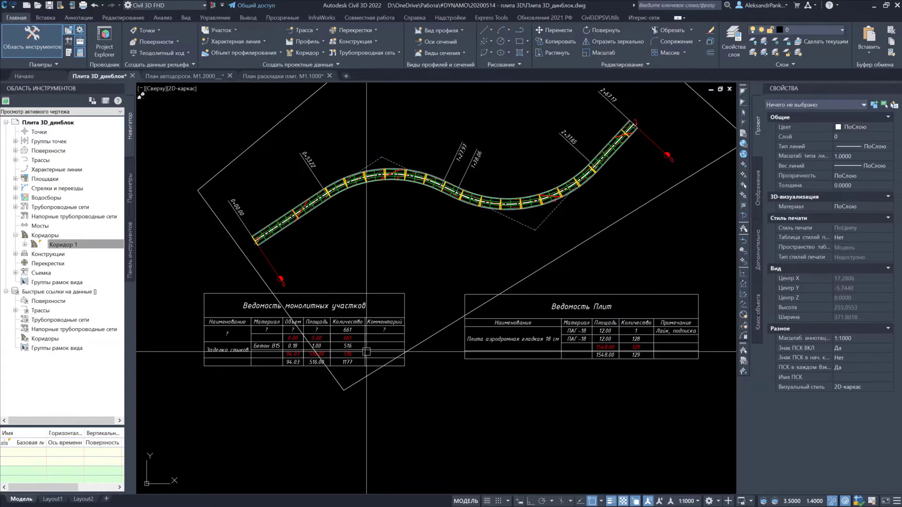
middle_drag(480, 339, 575, 334)
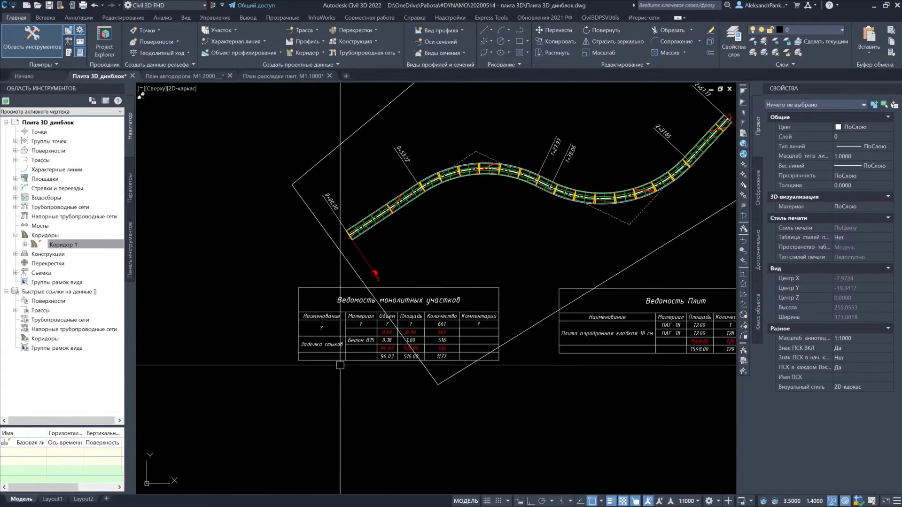
Step: Select all 16 similar monolith 3D solids and attach the Монолит property set
click(421, 187)
click(475, 225)
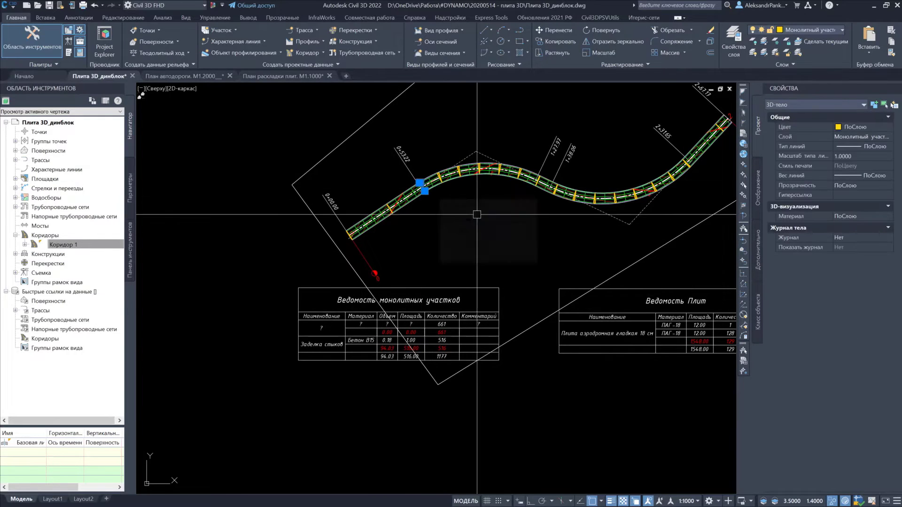
click(760, 241)
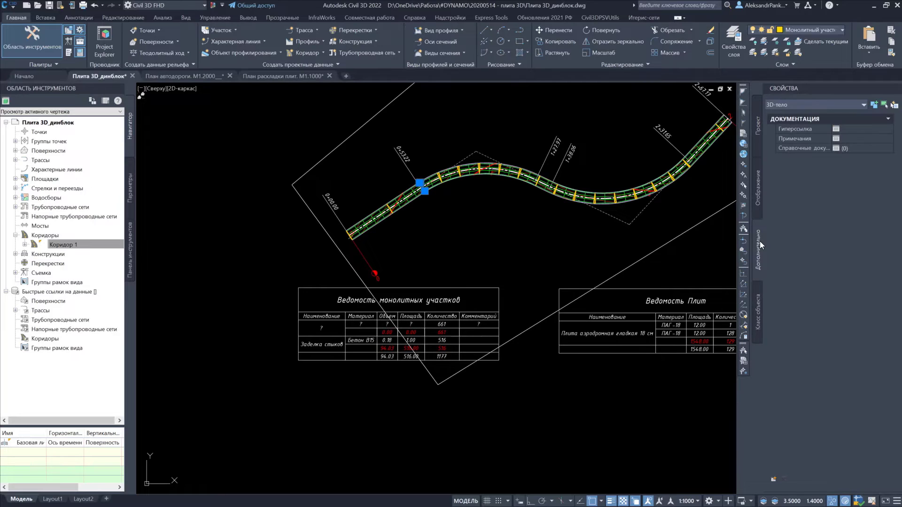
right_click(586, 248)
click(646, 384)
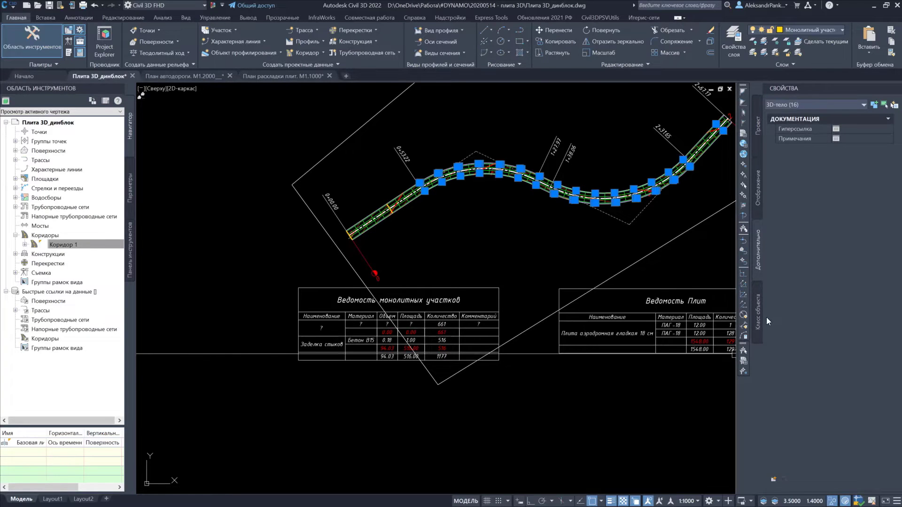
click(773, 479)
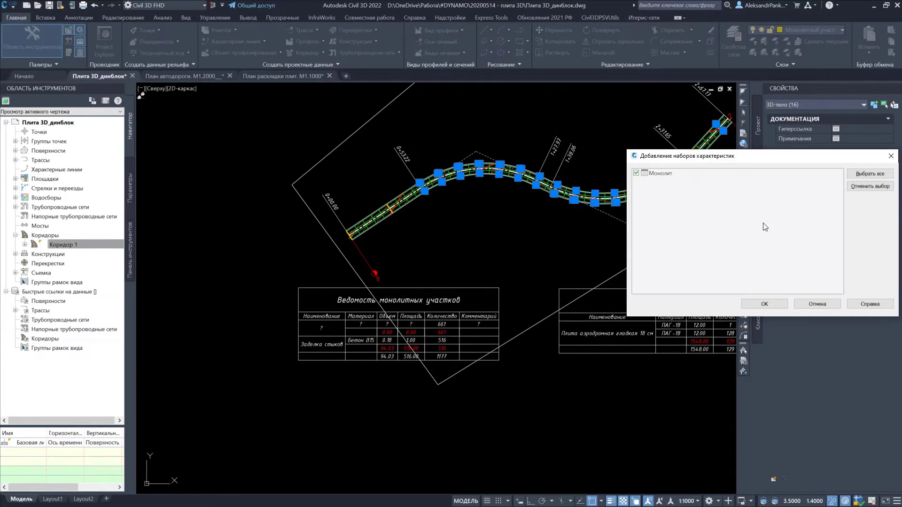
click(770, 303)
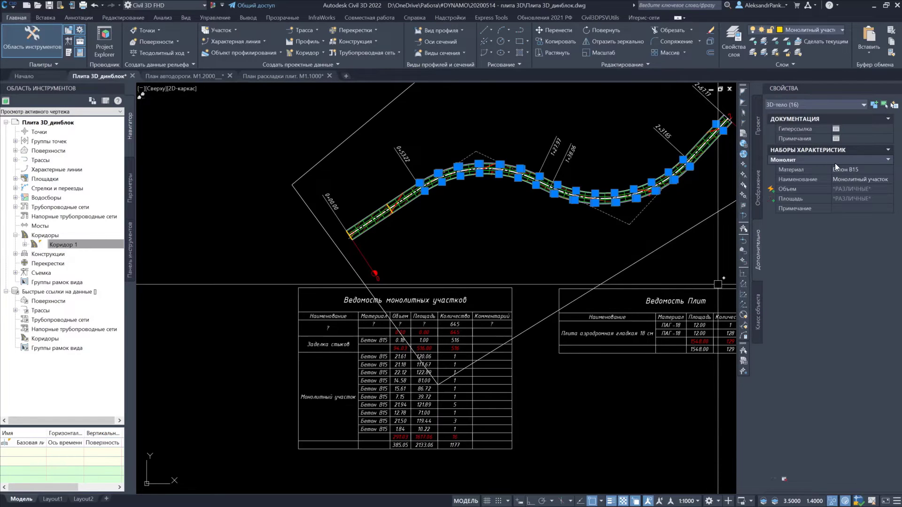
key(Escape)
middle_drag(408, 325, 392, 299)
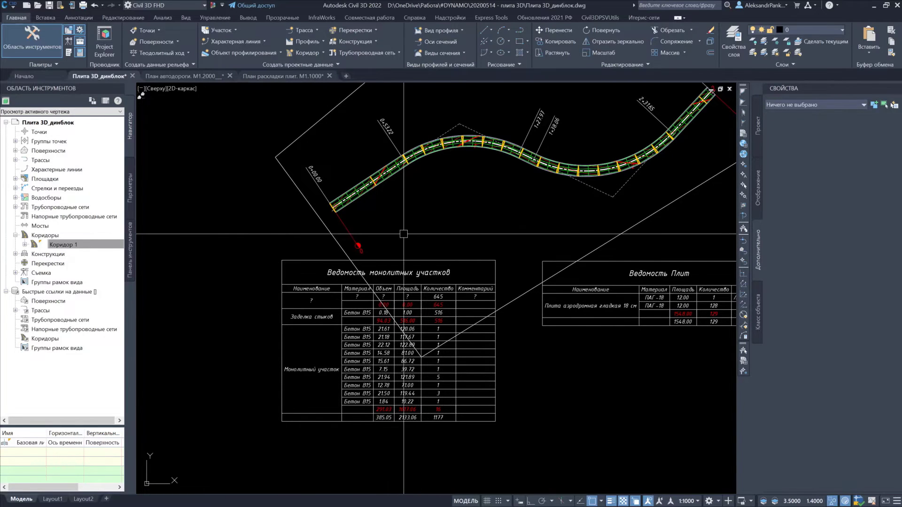
Step: Zoom into the corridor curve and select a slab block reference
scroll(371, 192, up, 3)
scroll(380, 190, up, 2)
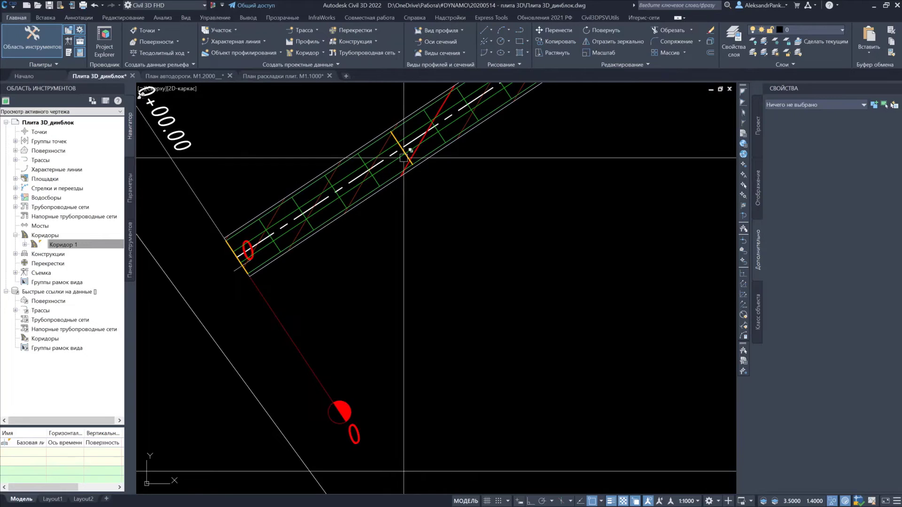
middle_drag(380, 190, 344, 252)
scroll(344, 251, up, 2)
scroll(458, 165, up, 3)
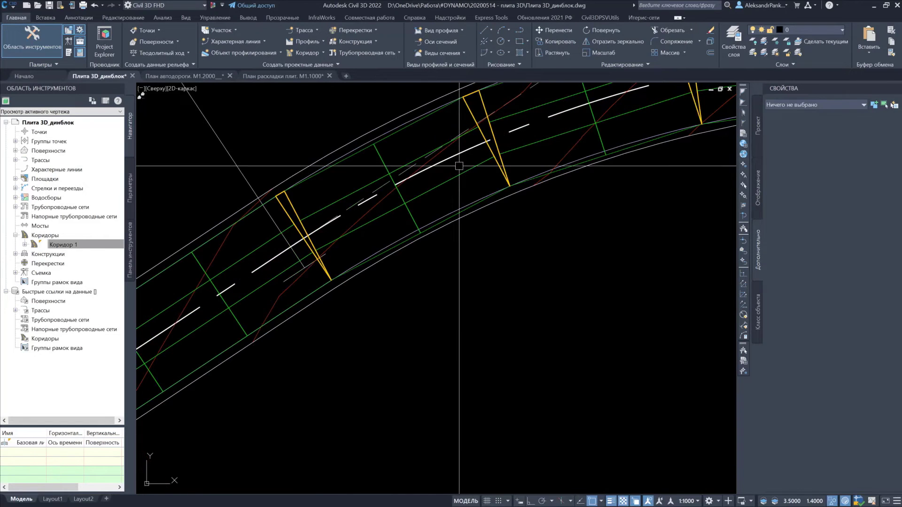
click(459, 173)
right_click(459, 173)
key(Escape)
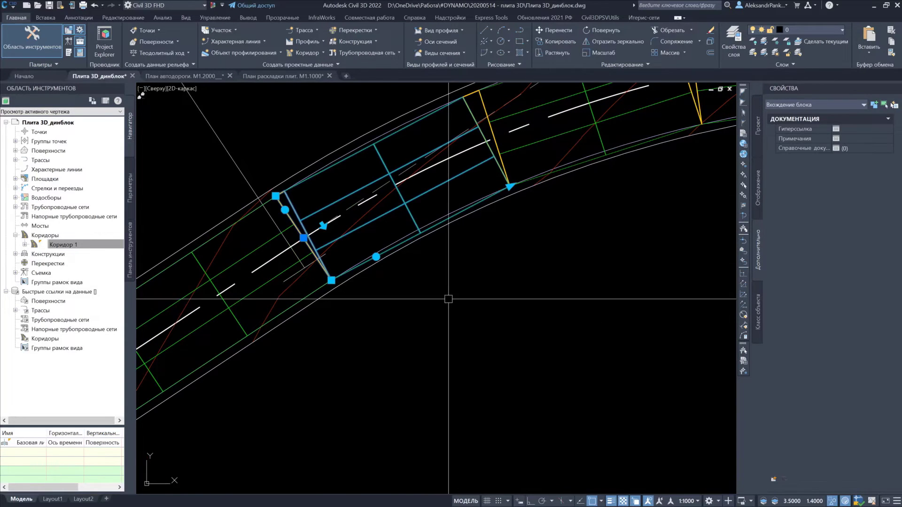
Step: Pick the slab block among overlapping objects and open it in the Block Editor
right_click(455, 299)
mouse_move(496, 109)
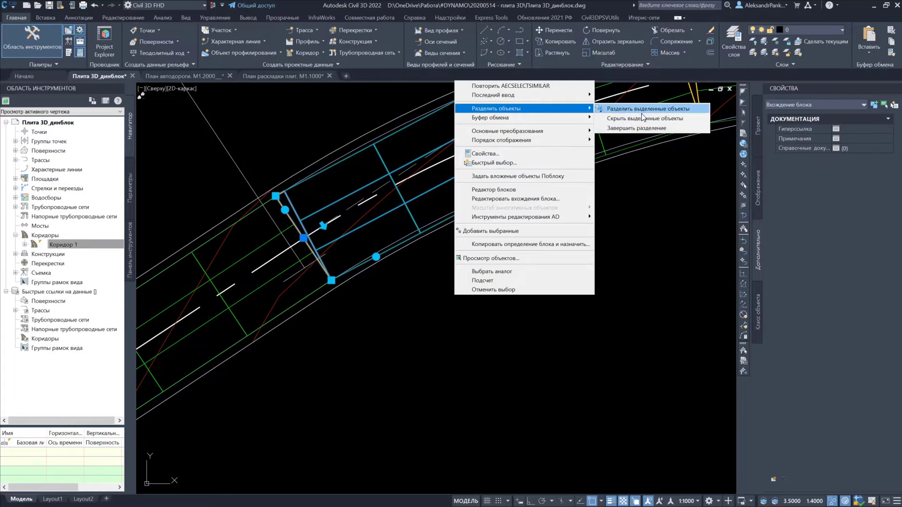
click(649, 128)
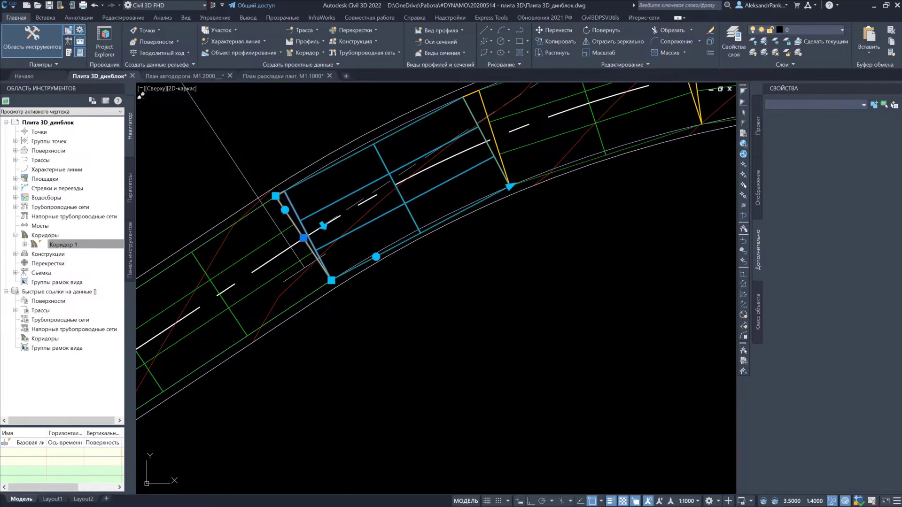
click(477, 166)
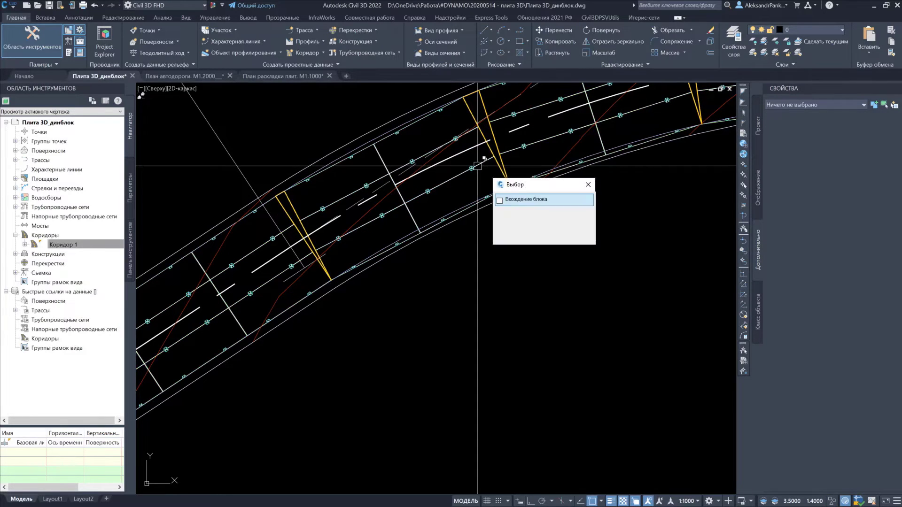
right_click(471, 174)
click(520, 284)
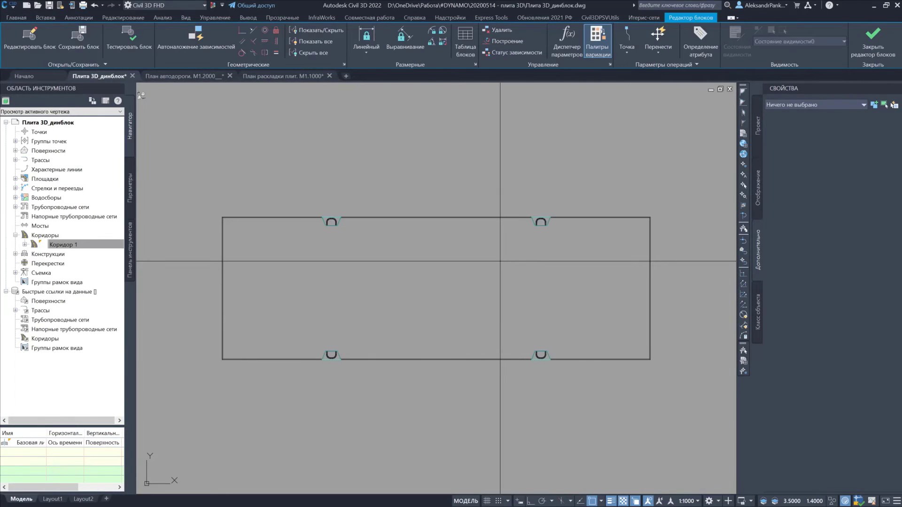
Step: Select the slab's 3D solid inside the block editor
click(500, 262)
click(467, 191)
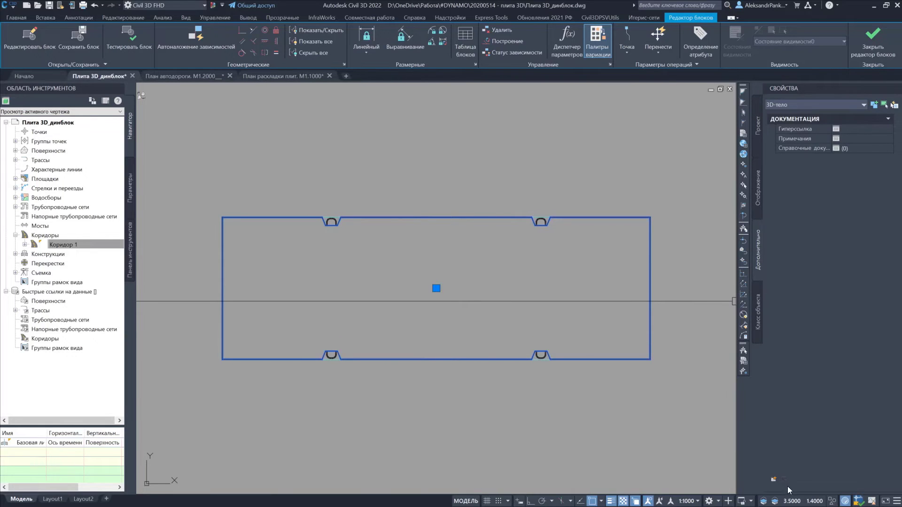
scroll(546, 243, up, 3)
key(Escape)
scroll(547, 202, up, 5)
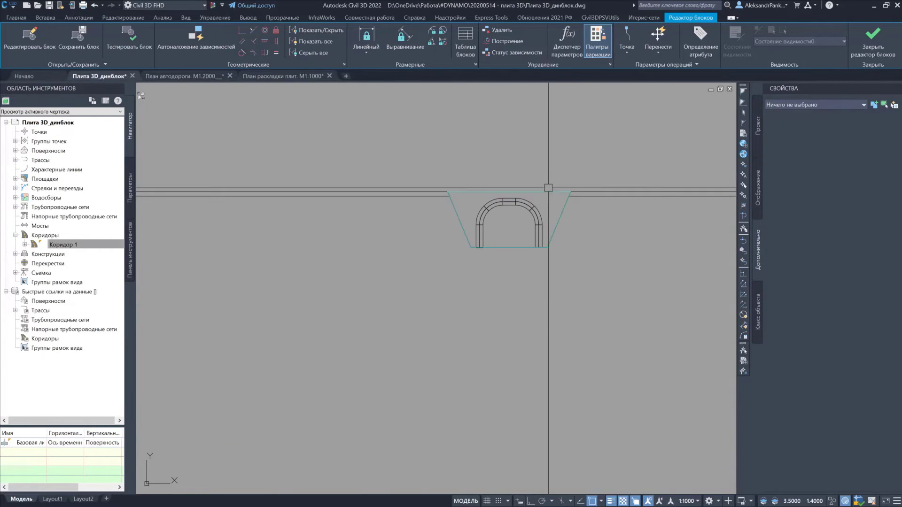
Step: Review the Монолит properties of the arch and Заделка стыков solids, then close the editor
click(531, 208)
scroll(565, 228, down, 3)
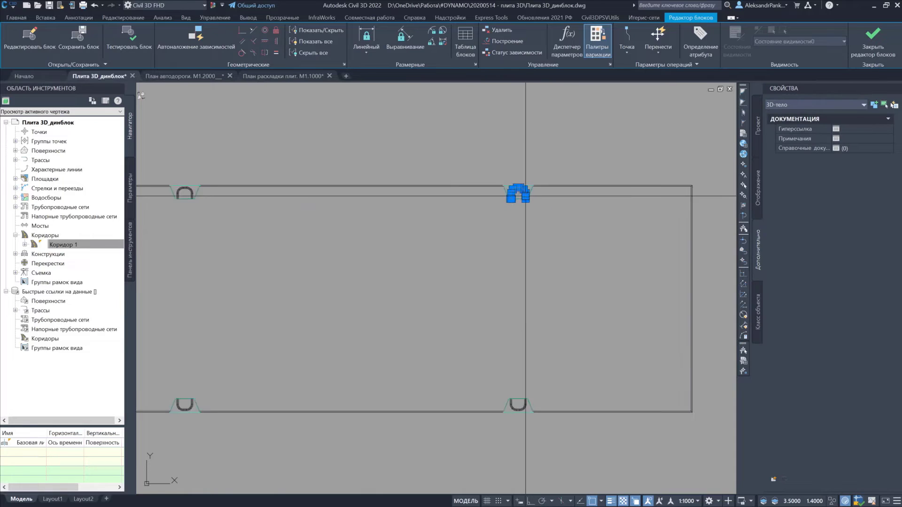
scroll(519, 193, down, 2)
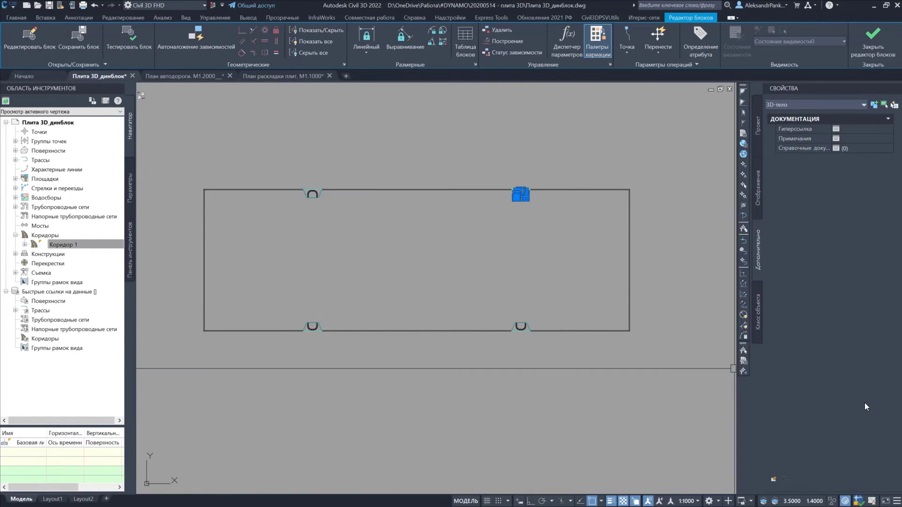
scroll(520, 193, up, 2)
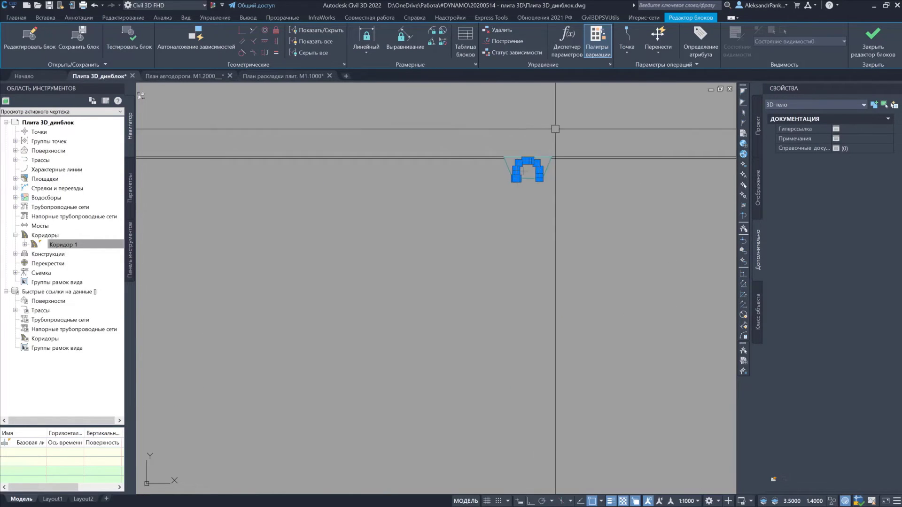
scroll(555, 137, up, 5)
key(Escape)
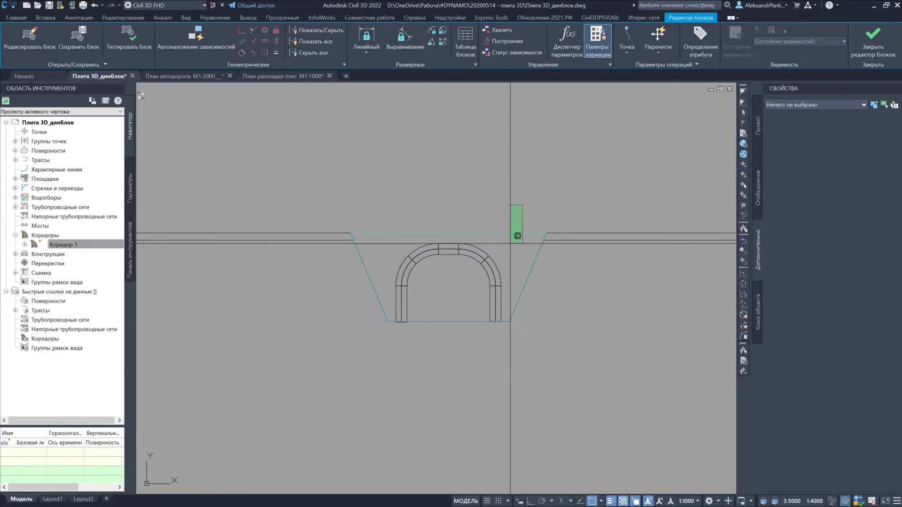
click(513, 241)
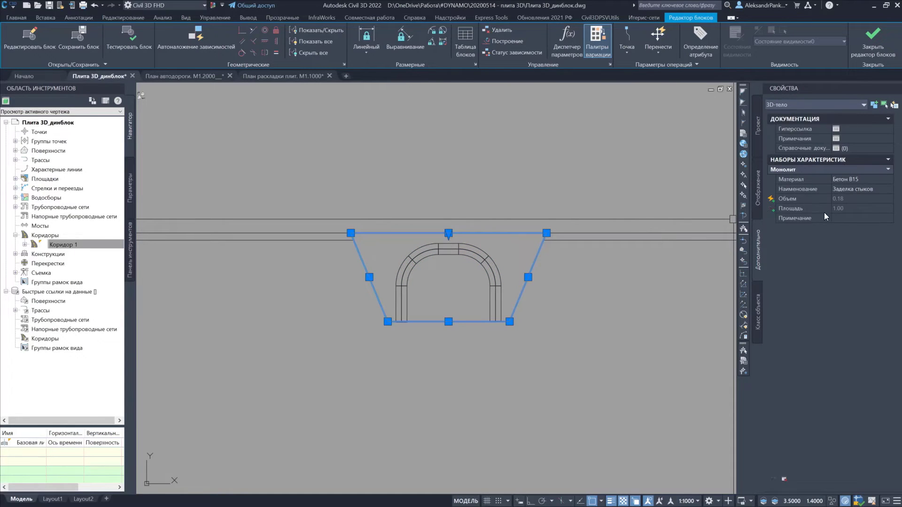
click(874, 40)
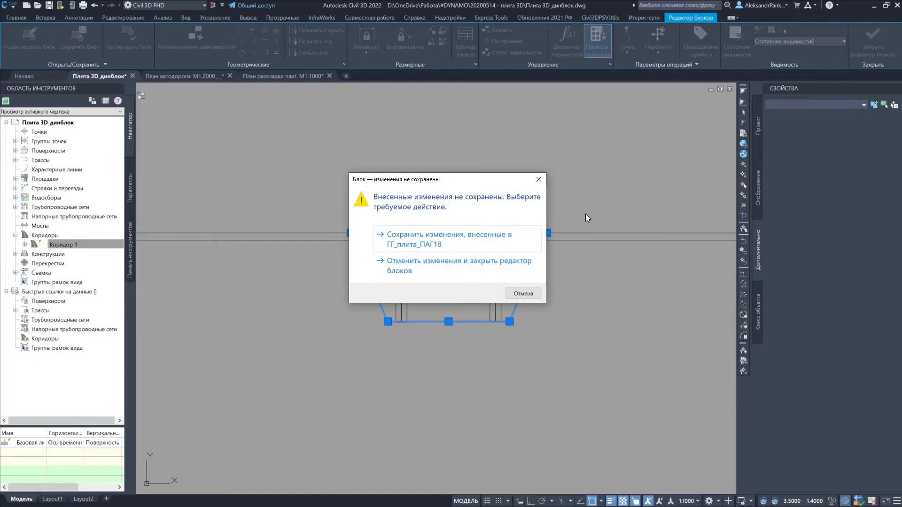
Step: Discard the block changes and zoom out to the whole corridor and schedules
click(471, 270)
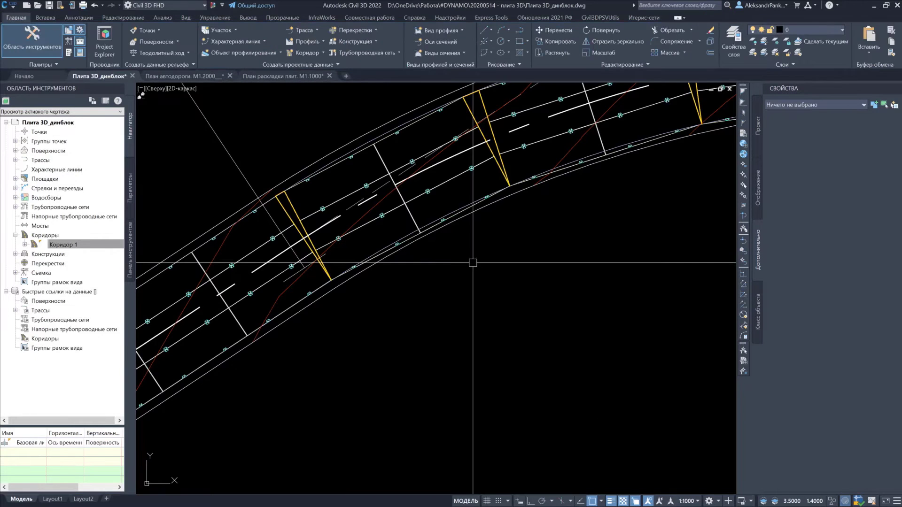
scroll(473, 263, down, 3)
scroll(472, 263, down, 3)
scroll(473, 263, down, 2)
mouse_move(473, 449)
middle_down()
mouse_move(405, 283)
mouse_move(410, 328)
middle_up()
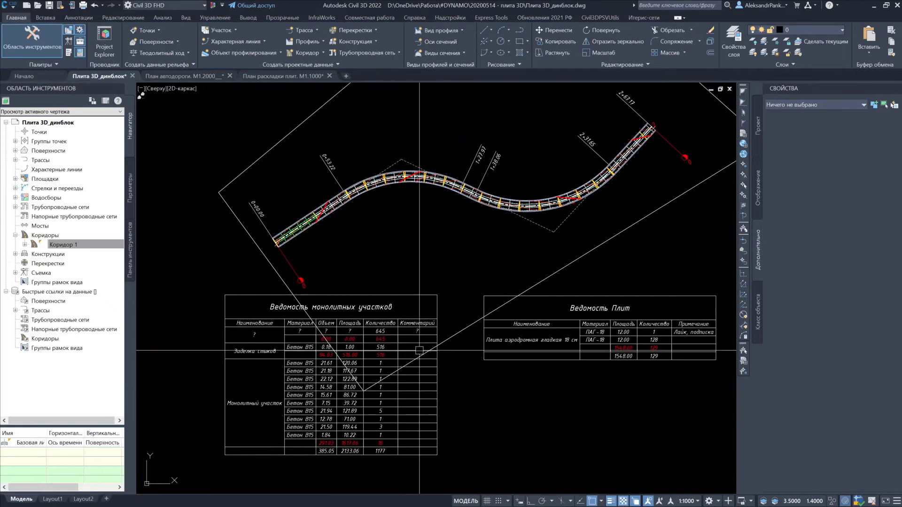
Step: Select the feature line near the corridor start and choose a context-menu option
click(287, 271)
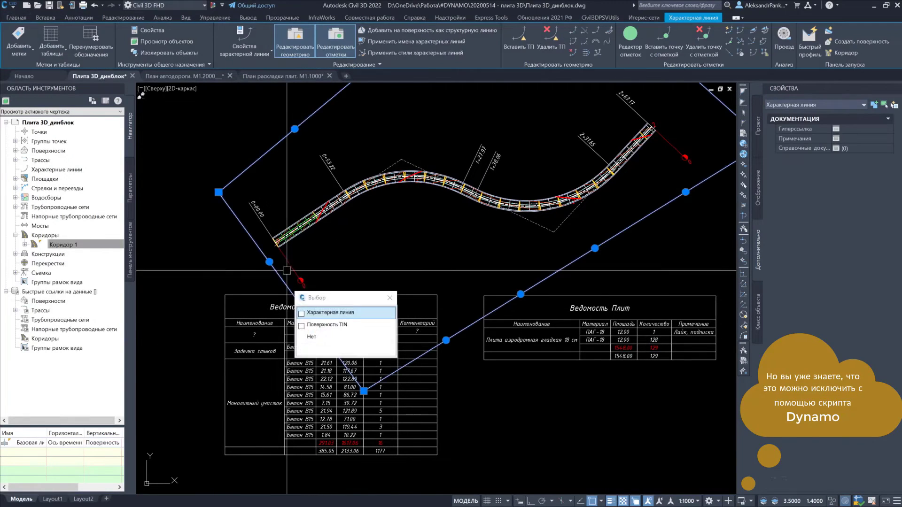
right_click(360, 238)
click(603, 278)
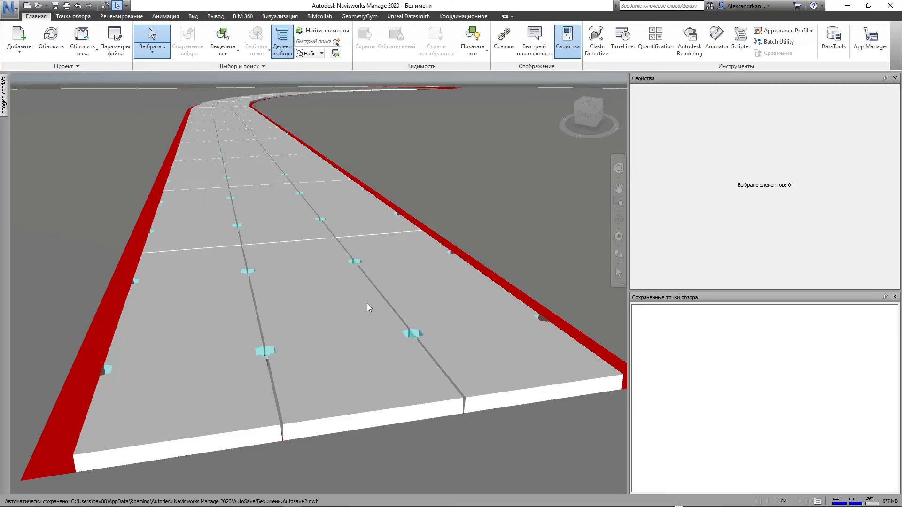
Step: Select runway slabs in Navisworks and orbit to a near top-down view of the runway
click(310, 300)
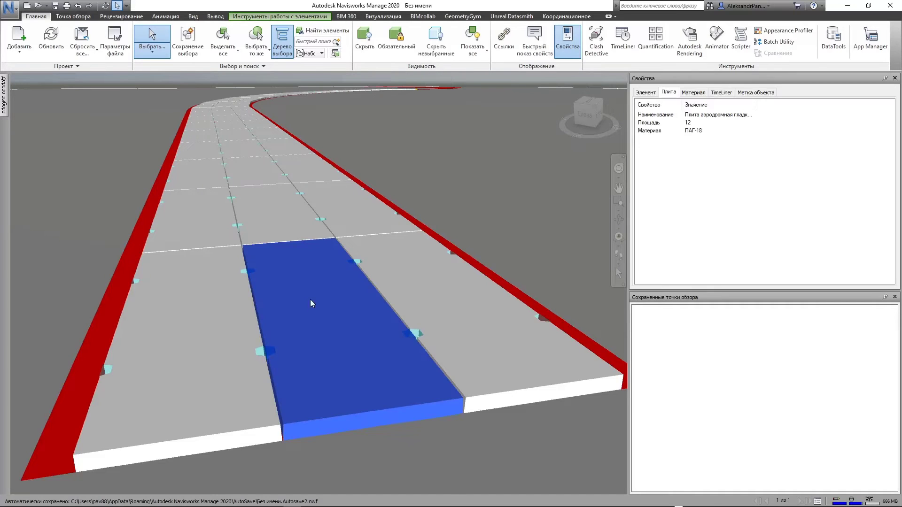
click(302, 214)
shift+middle_drag(328, 265, 271, 207)
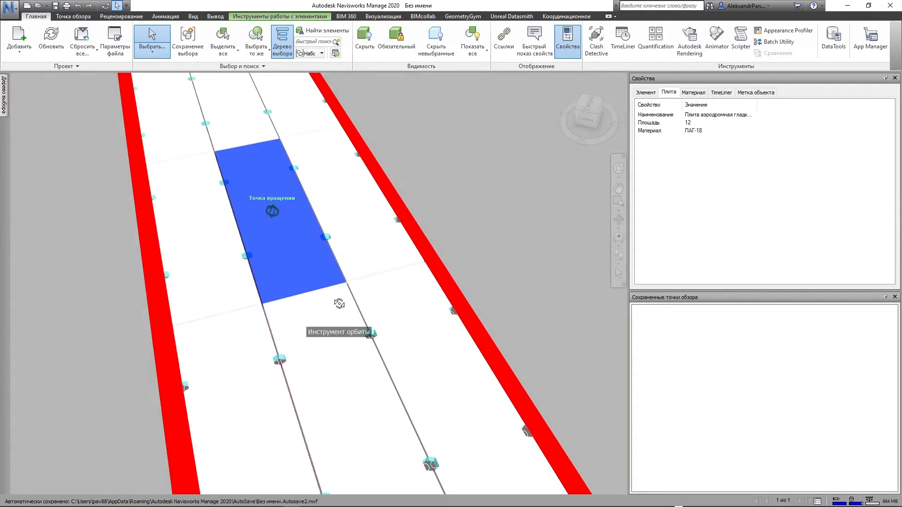
key(Escape)
mouse_move(343, 309)
middle_down()
mouse_move(292, 219)
mouse_move(360, 379)
mouse_move(329, 328)
mouse_move(296, 202)
mouse_move(495, 468)
middle_up()
scroll(368, 332, down, 2)
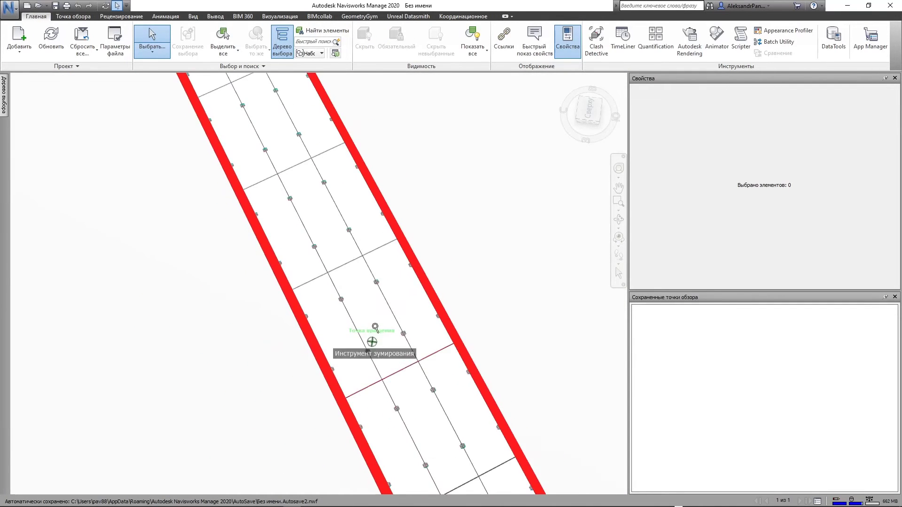
scroll(388, 322, down, 2)
scroll(383, 305, down, 2)
scroll(337, 264, down, 2)
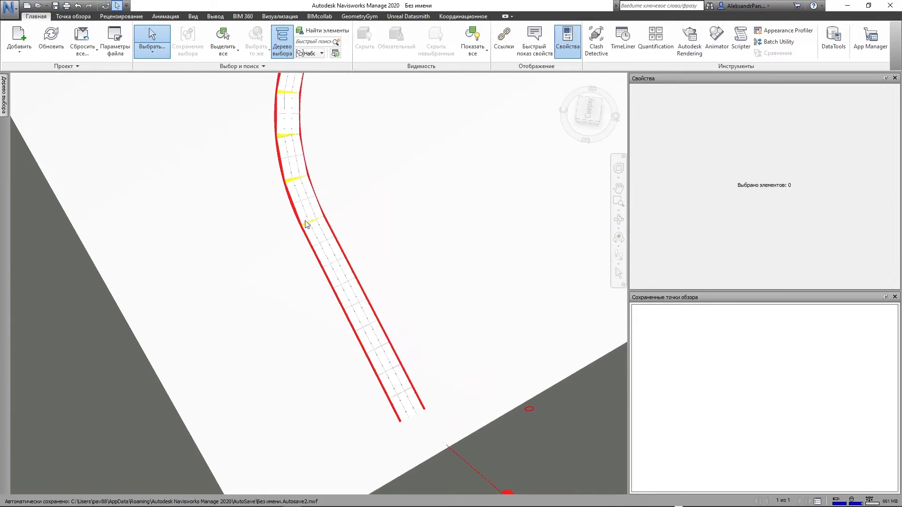
scroll(300, 212, up, 2)
scroll(296, 216, up, 2)
scroll(296, 231, up, 2)
Step: Check the slab name Плита аэродромная гладкая 18 см, then view the yellow strip's Монолит properties
click(381, 181)
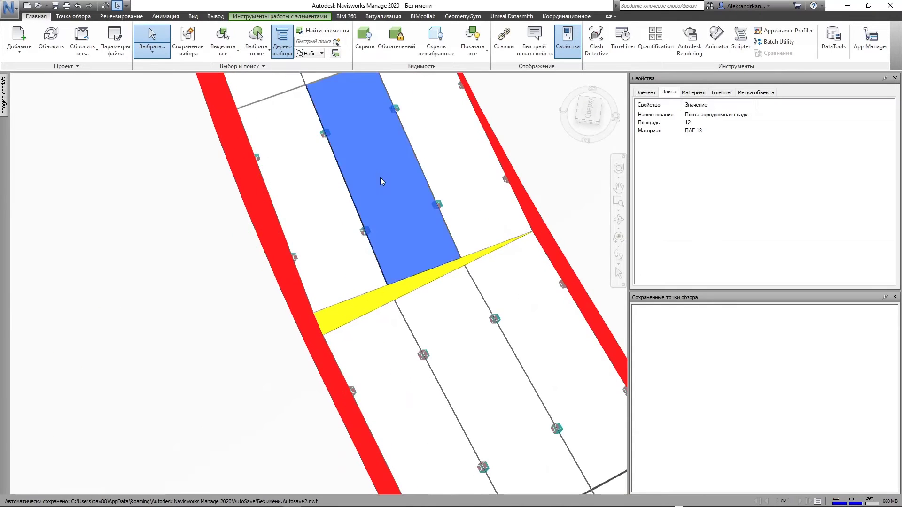
mouse_move(381, 181)
shift+middle_down()
mouse_move(520, 227)
mouse_move(447, 224)
mouse_move(419, 210)
shift+middle_up()
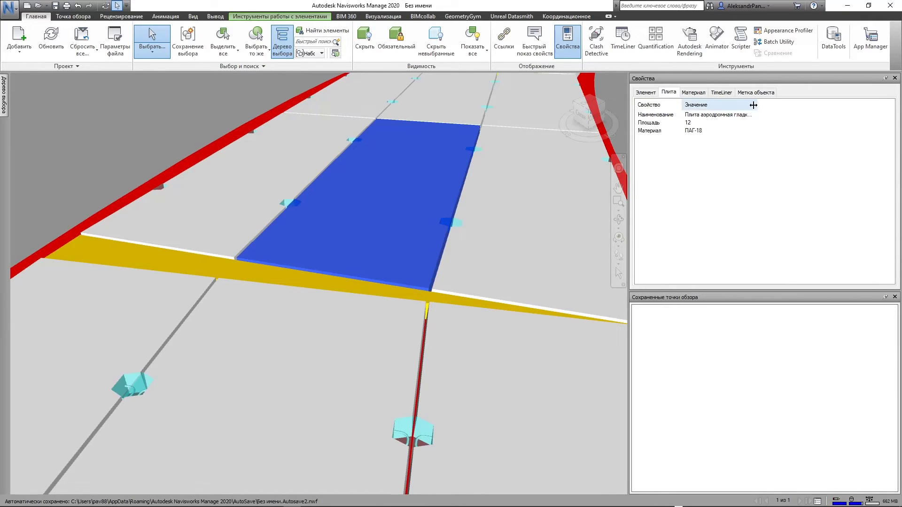
drag(753, 105, 811, 105)
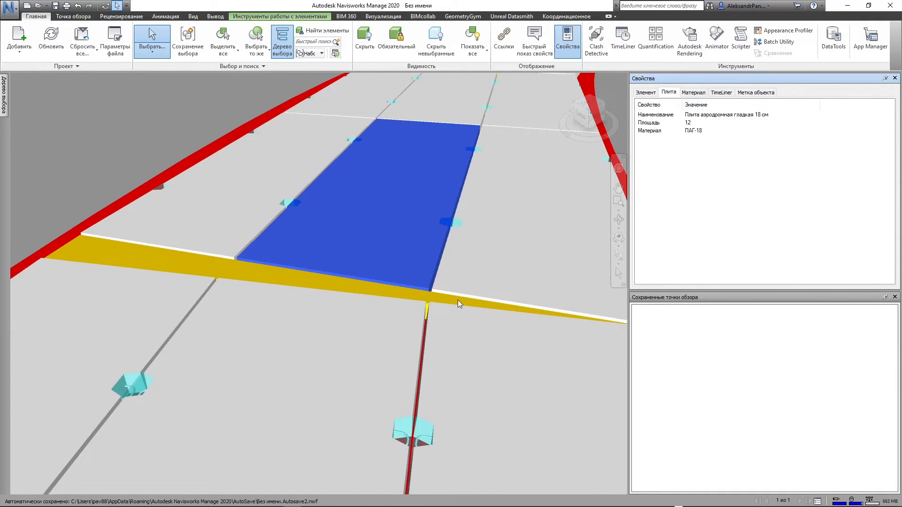
click(274, 282)
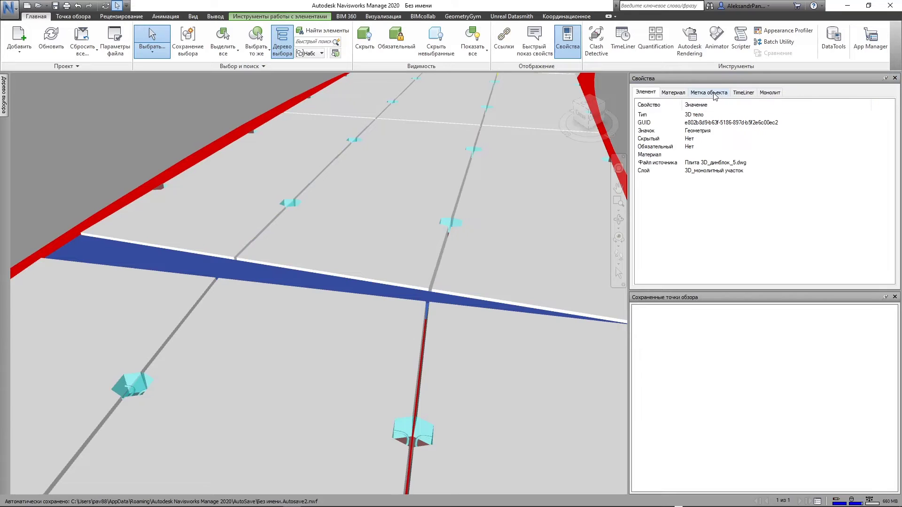
click(769, 92)
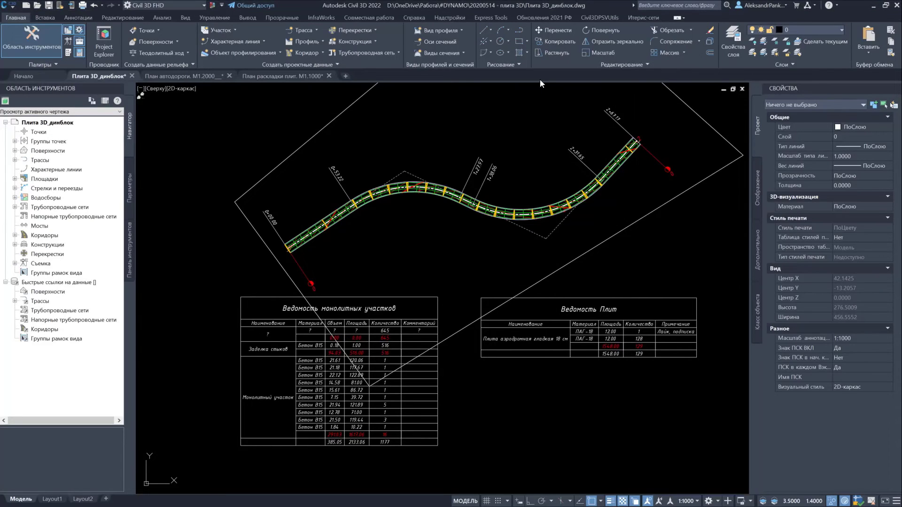
Step: Draw a diagonal line from below the Плита schedule to the monolith schedule's bottom
click(519, 30)
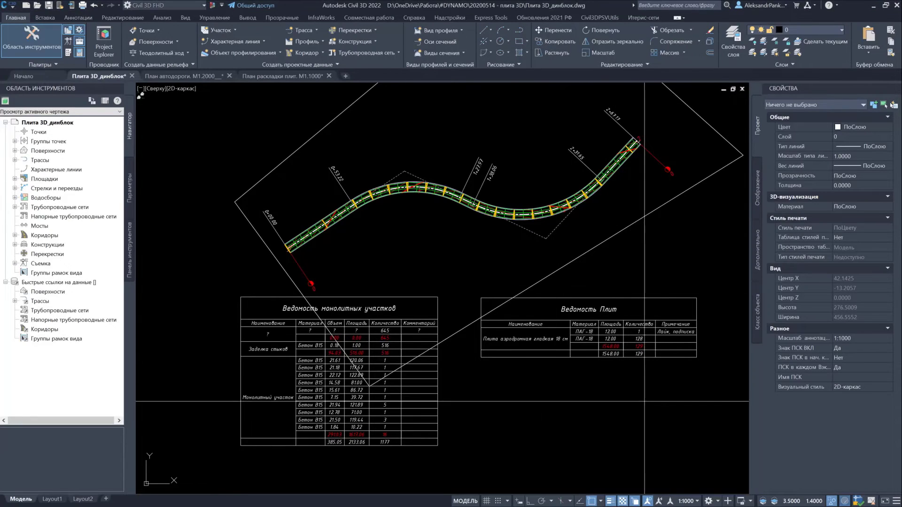
click(615, 363)
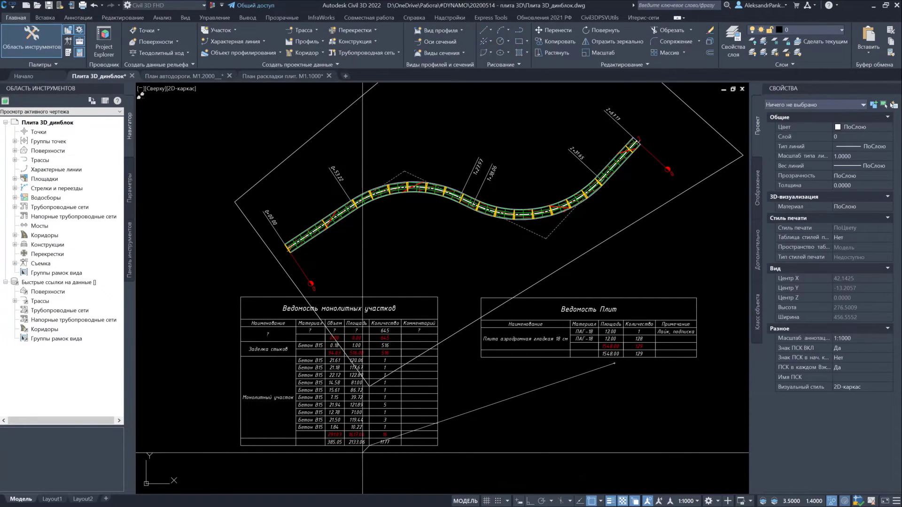
click(369, 445)
key(Return)
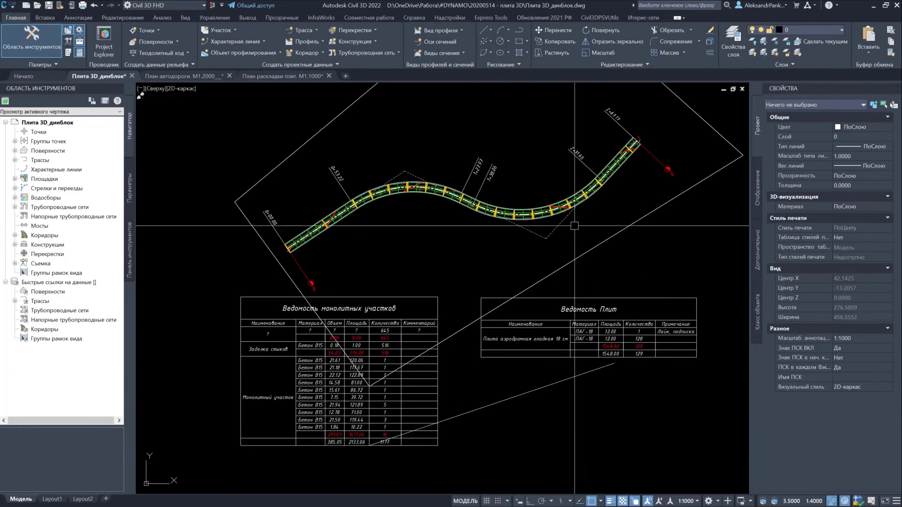
click(216, 18)
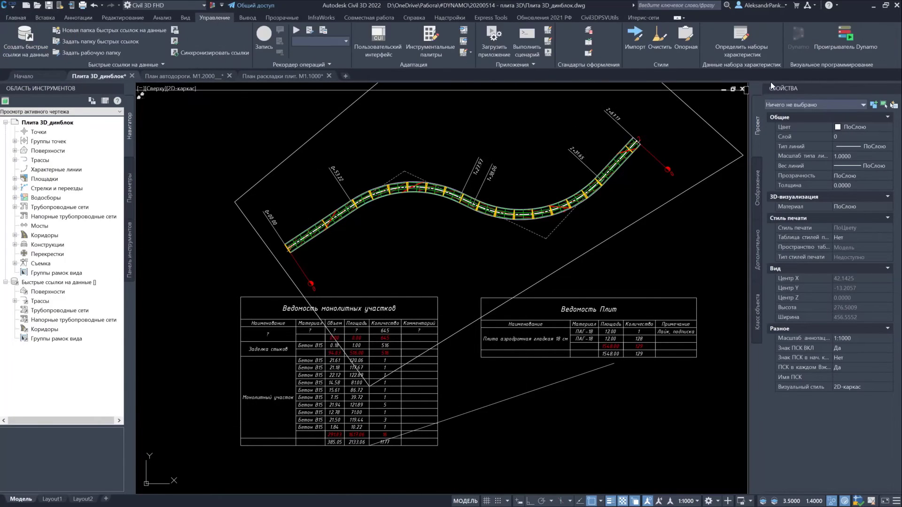
click(750, 46)
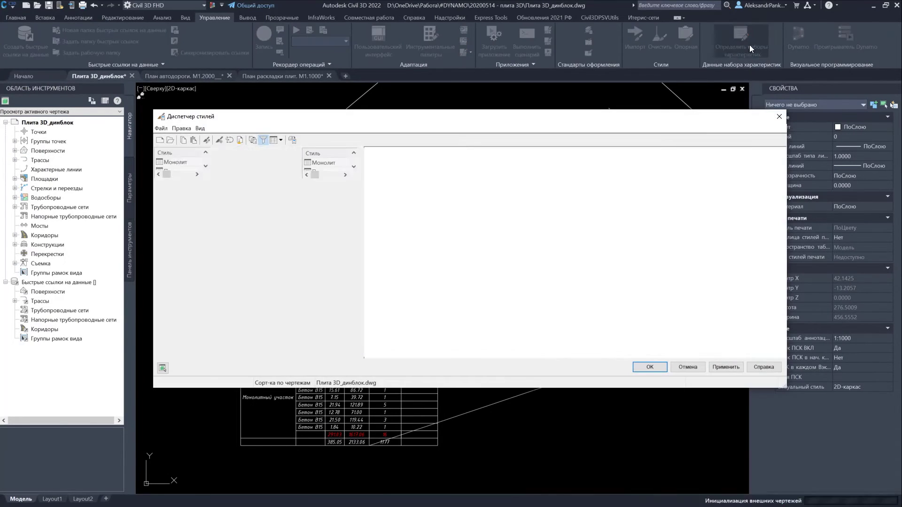
mouse_move(343, 133)
mouse_down()
mouse_move(552, 108)
mouse_move(431, 21)
mouse_up()
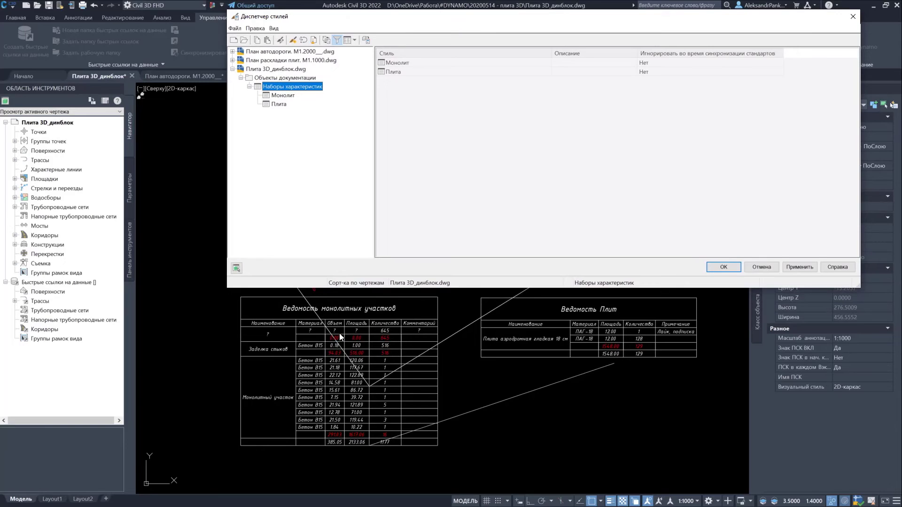
click(281, 105)
click(416, 54)
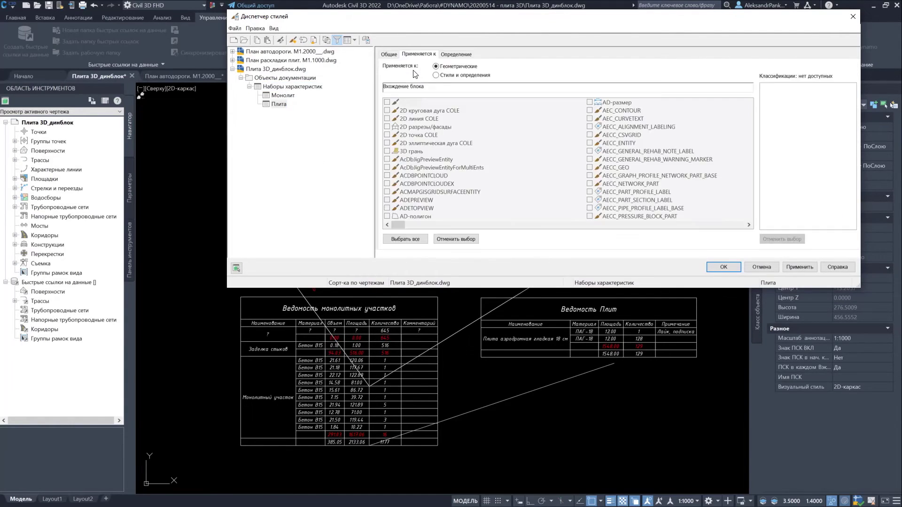
click(281, 94)
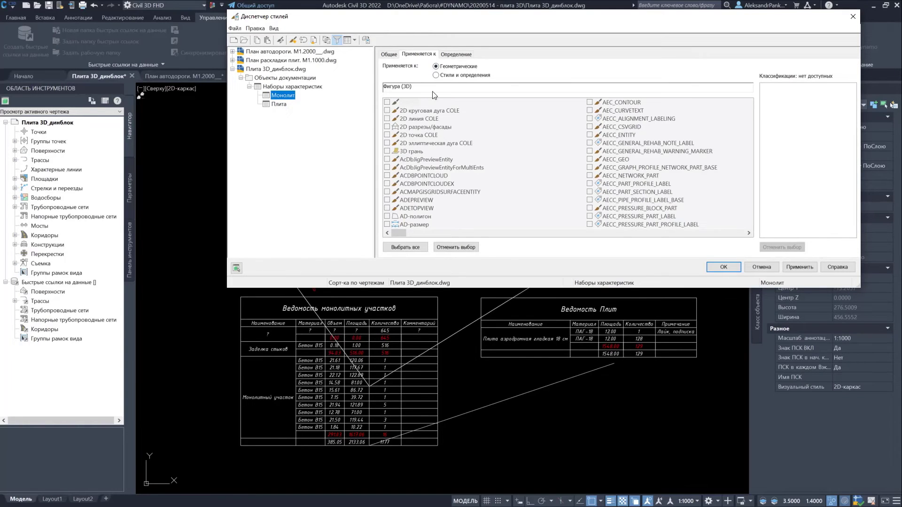
click(458, 54)
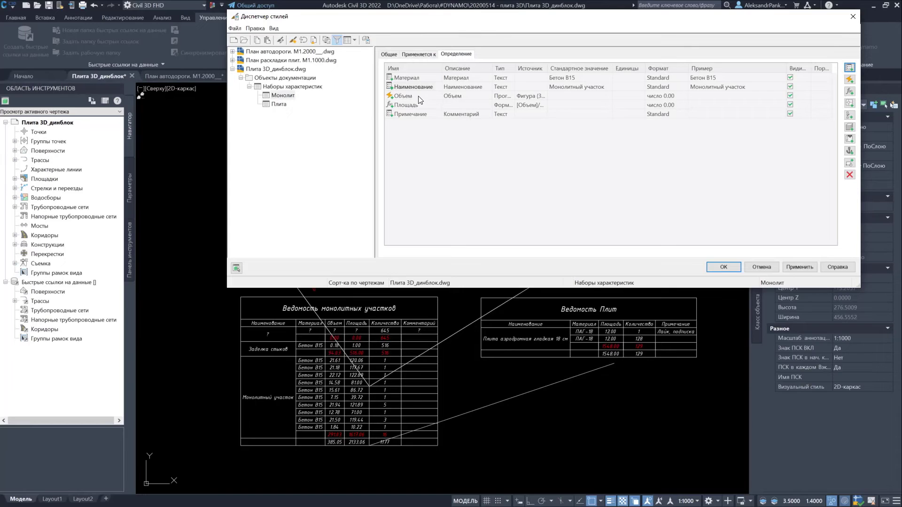
click(406, 105)
double_click(408, 107)
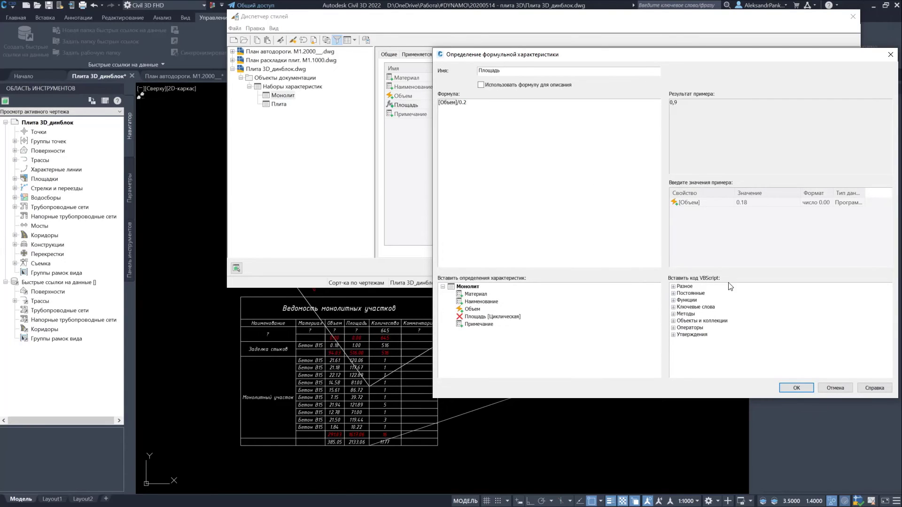
click(800, 387)
double_click(412, 95)
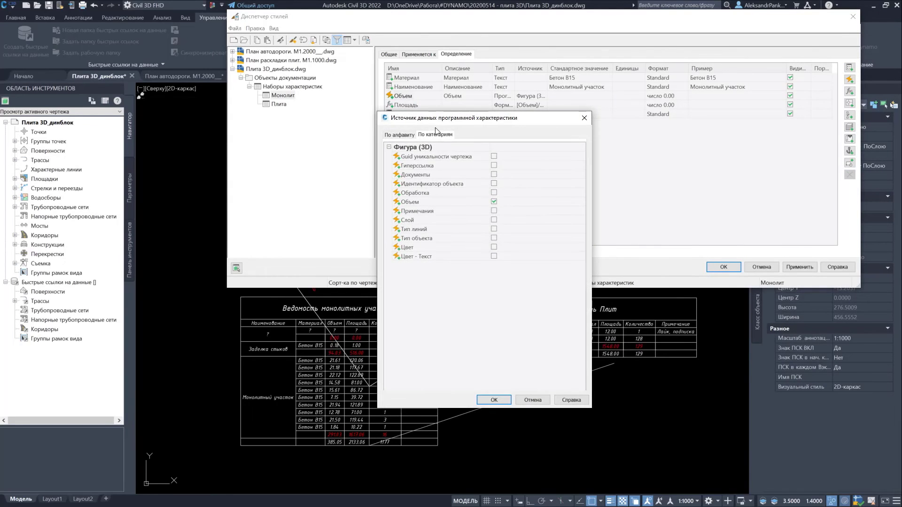
click(406, 204)
click(493, 400)
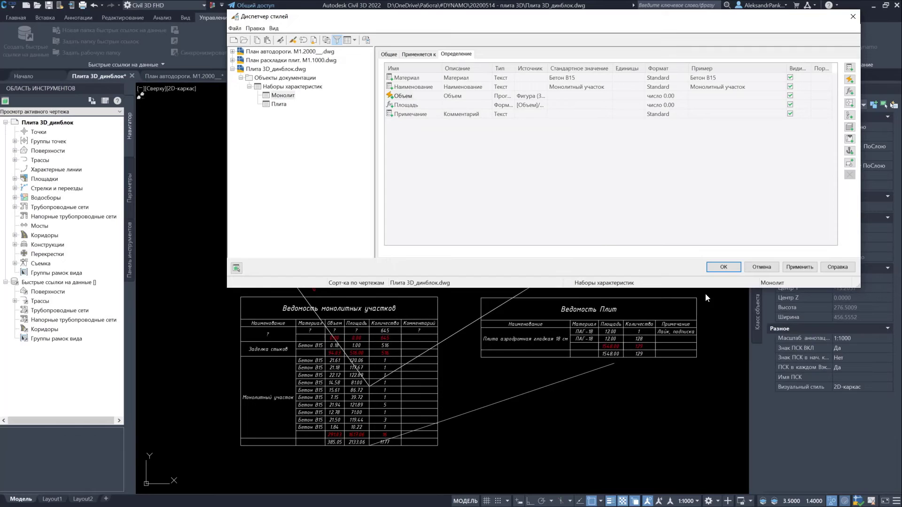
click(726, 264)
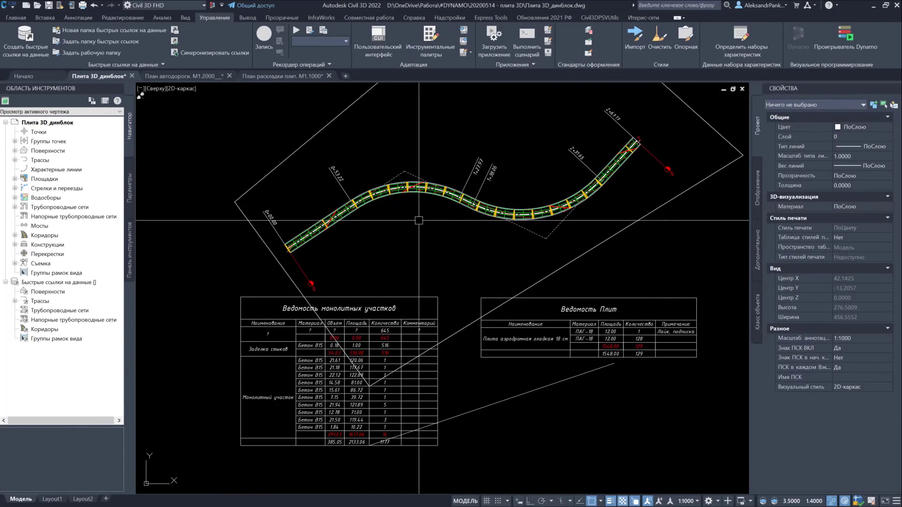
Step: Check a monolith 3D solid's Дополнительно values (Объем 12.78, Площадь 63.90), then show the command line
click(355, 203)
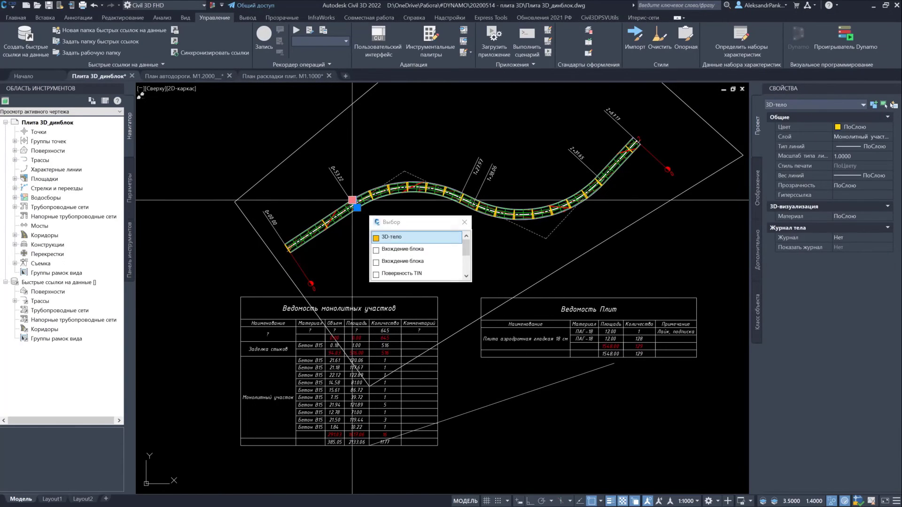
click(403, 237)
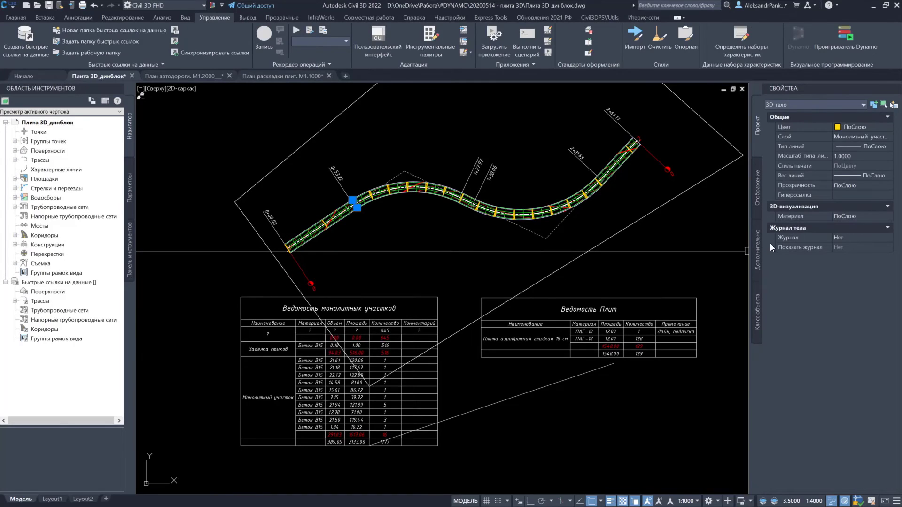
click(757, 243)
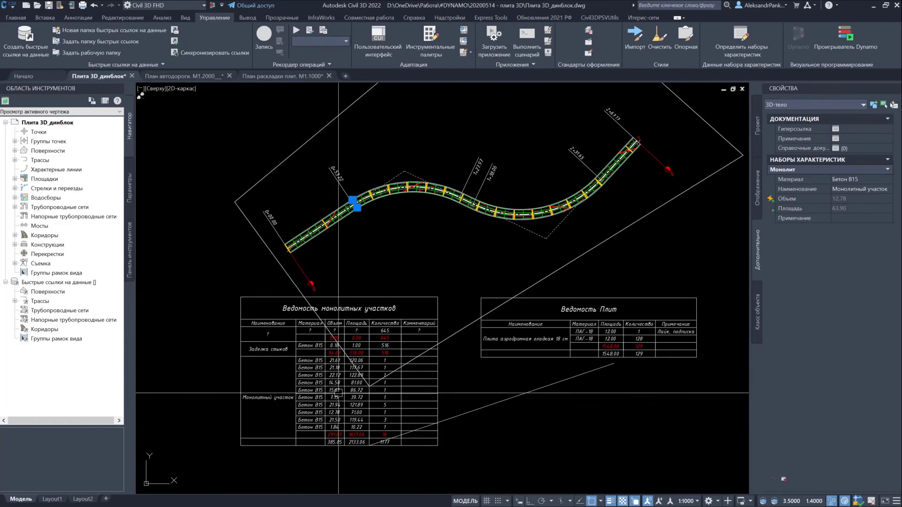
key(Escape)
key(ctrl+9)
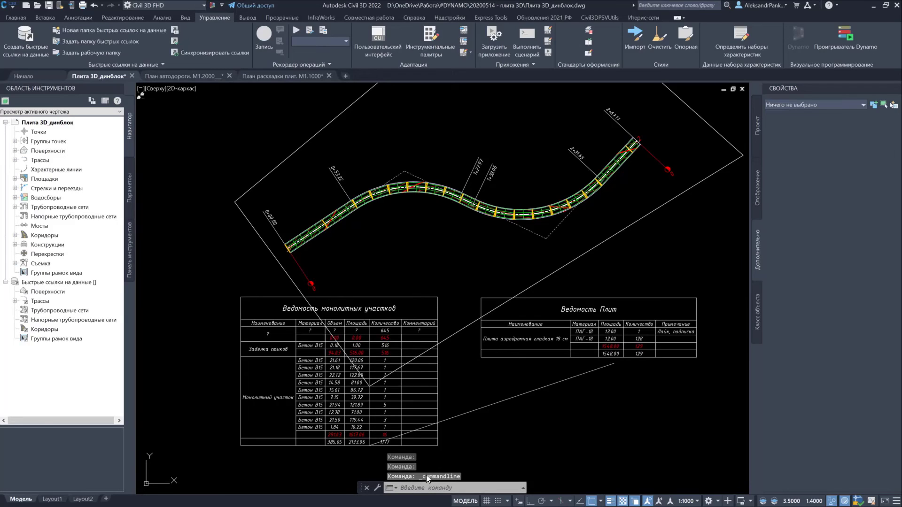
Step: Reapply метры in AECDWGUNITSSETUP so area and volume suffixes become кв. м and куб. м
text(фус)
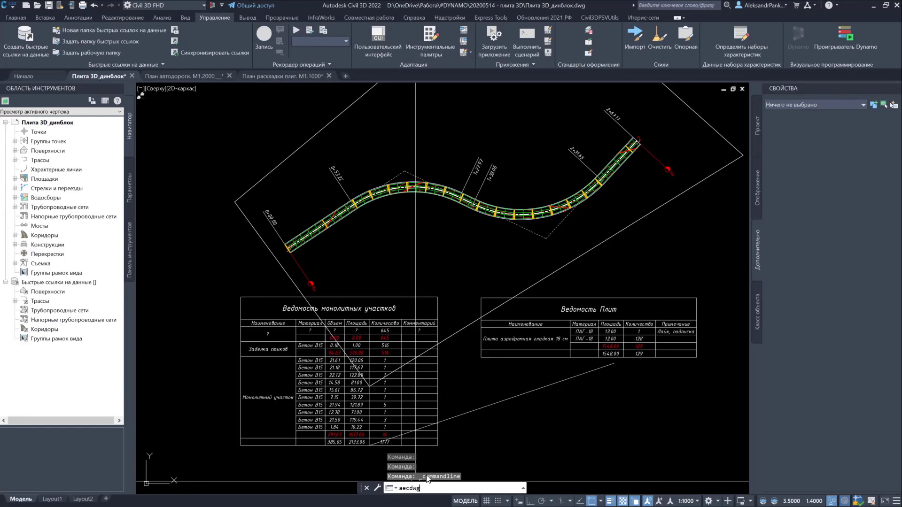
text(dwgu)
key(Return)
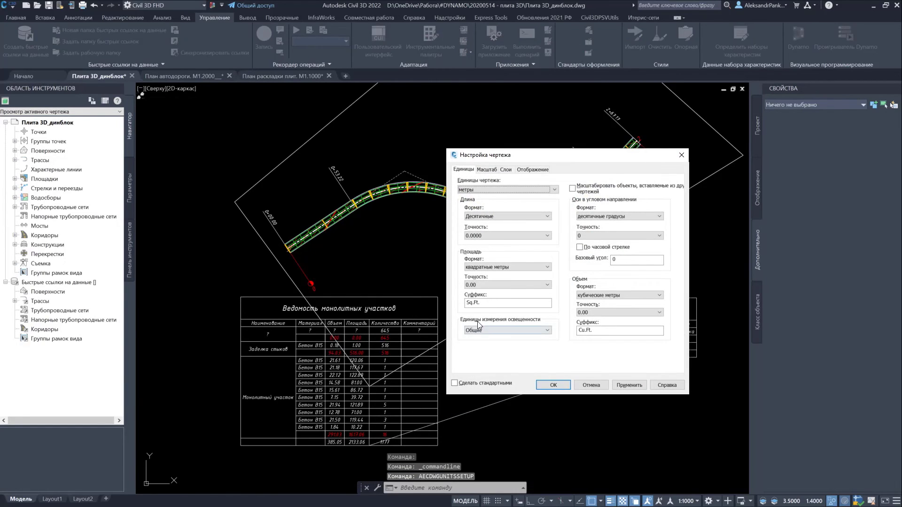
click(489, 303)
double_click(474, 303)
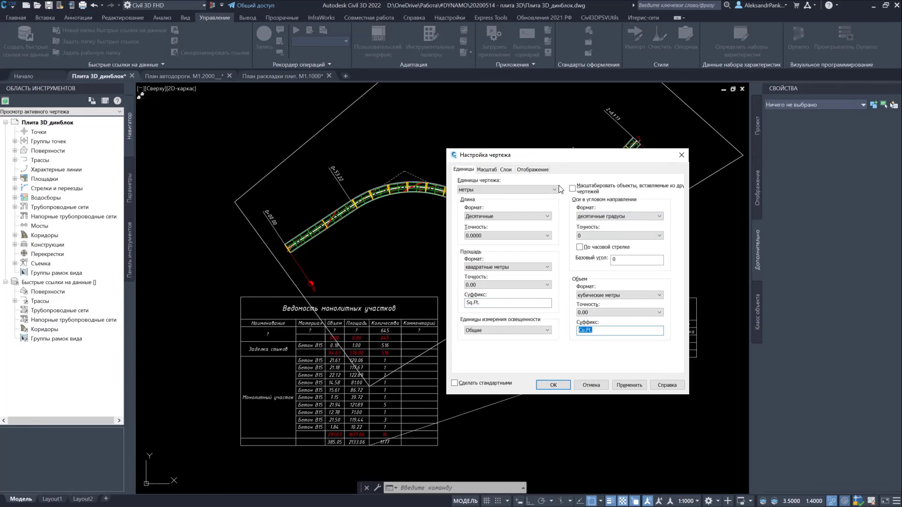
click(477, 191)
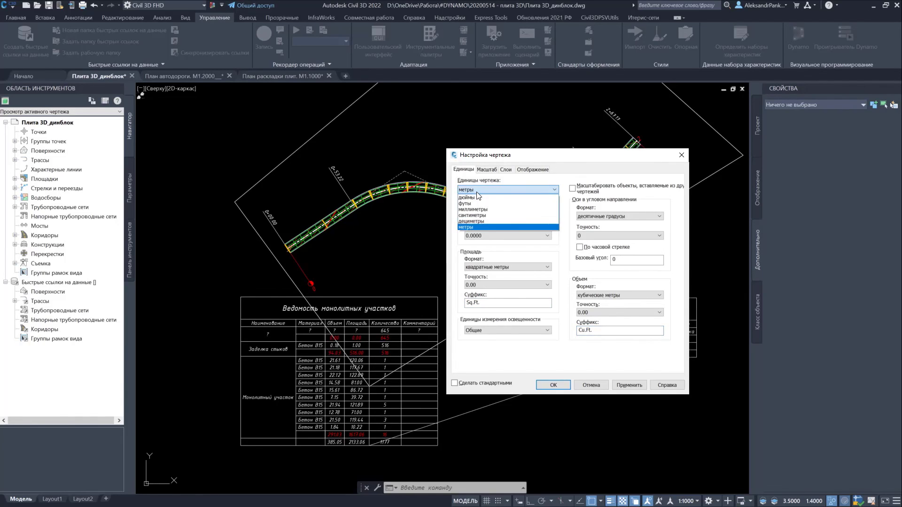
click(472, 228)
drag(487, 306, 424, 301)
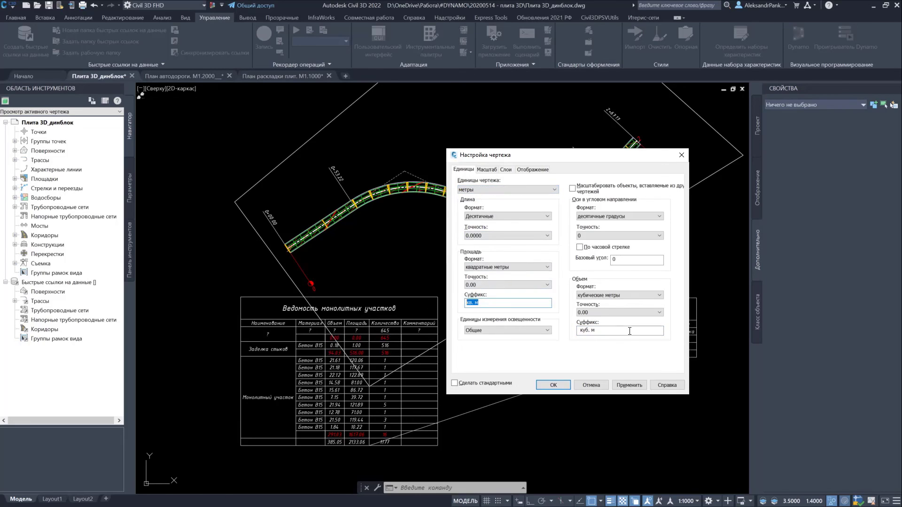
drag(629, 331, 463, 323)
click(637, 390)
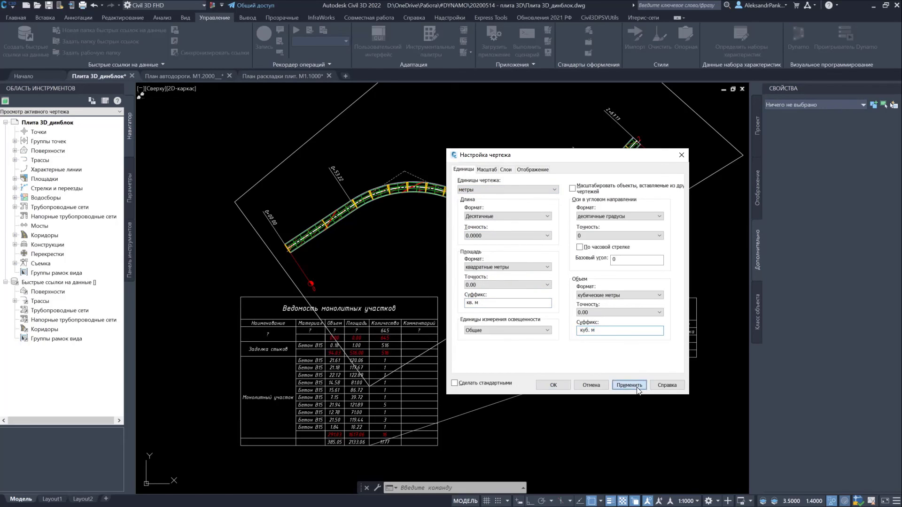
click(553, 385)
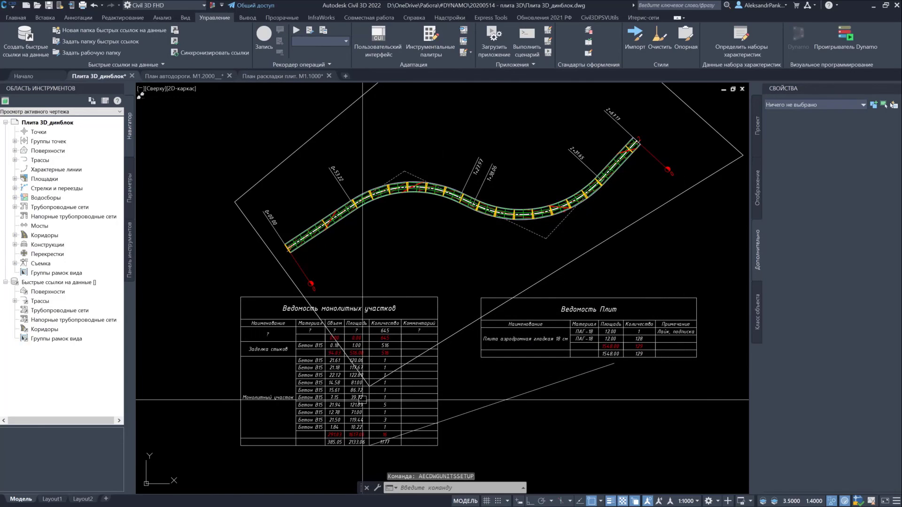
click(405, 390)
Step: Update the monolith schedule to totals 10.90 and 66.95 and delete the diagonal line
right_click(405, 391)
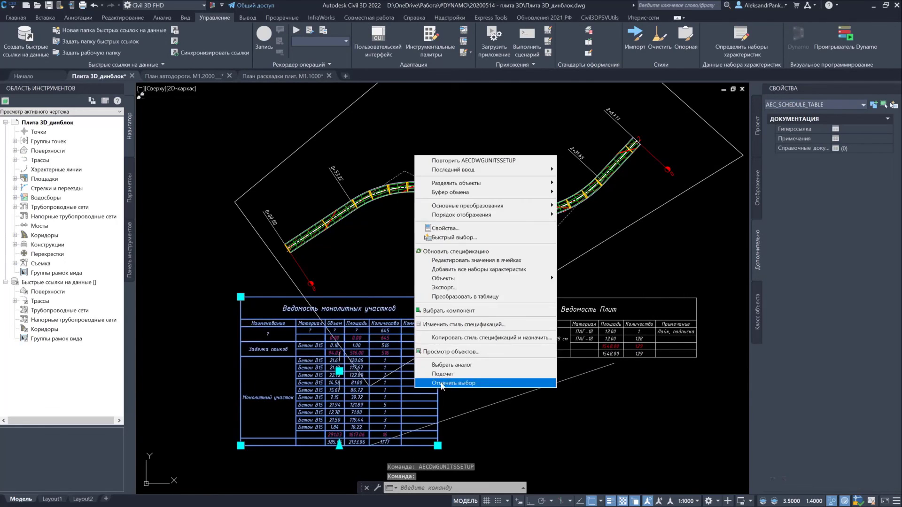
click(477, 252)
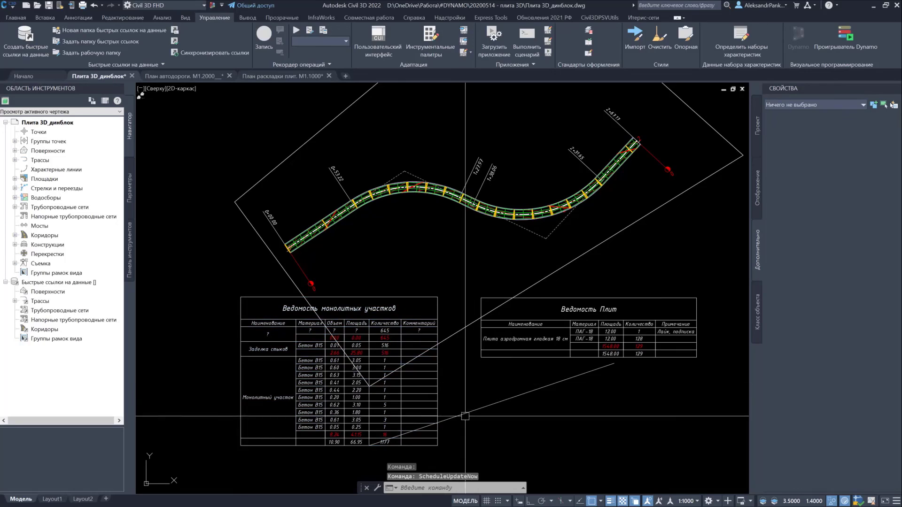
click(533, 422)
click(510, 394)
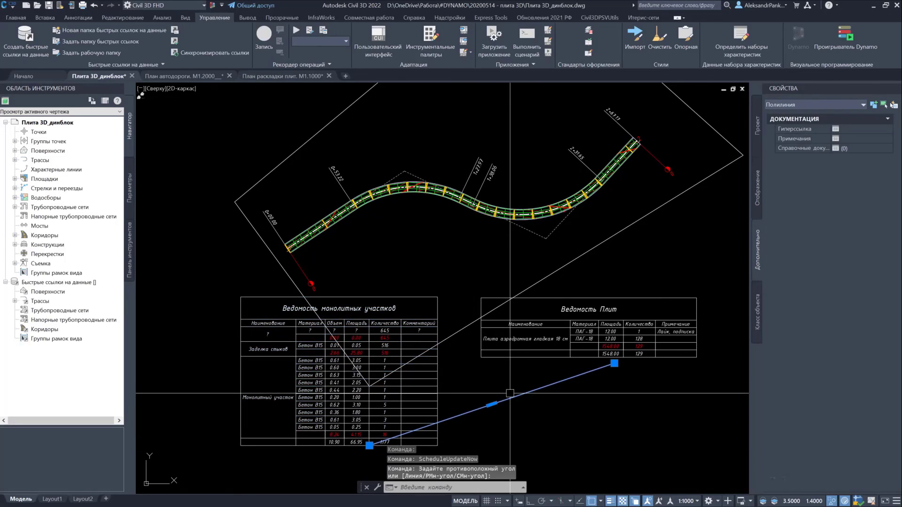
key(Delete)
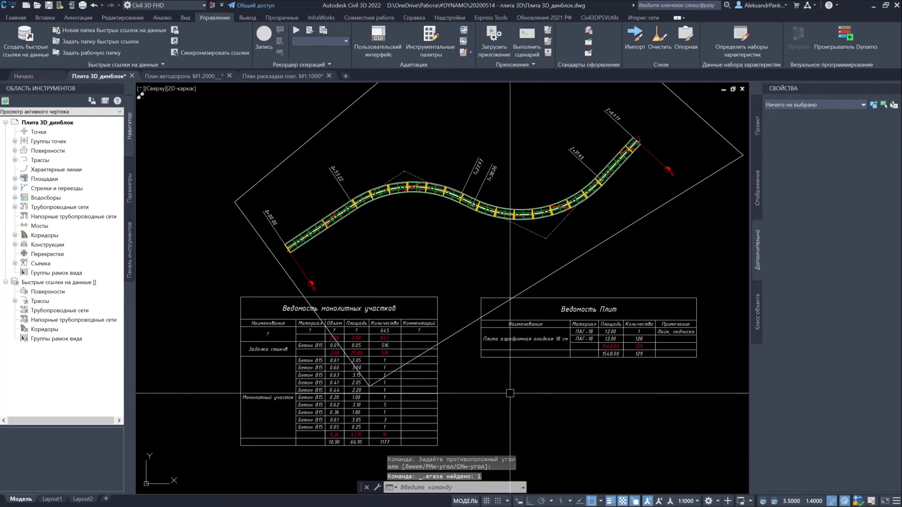